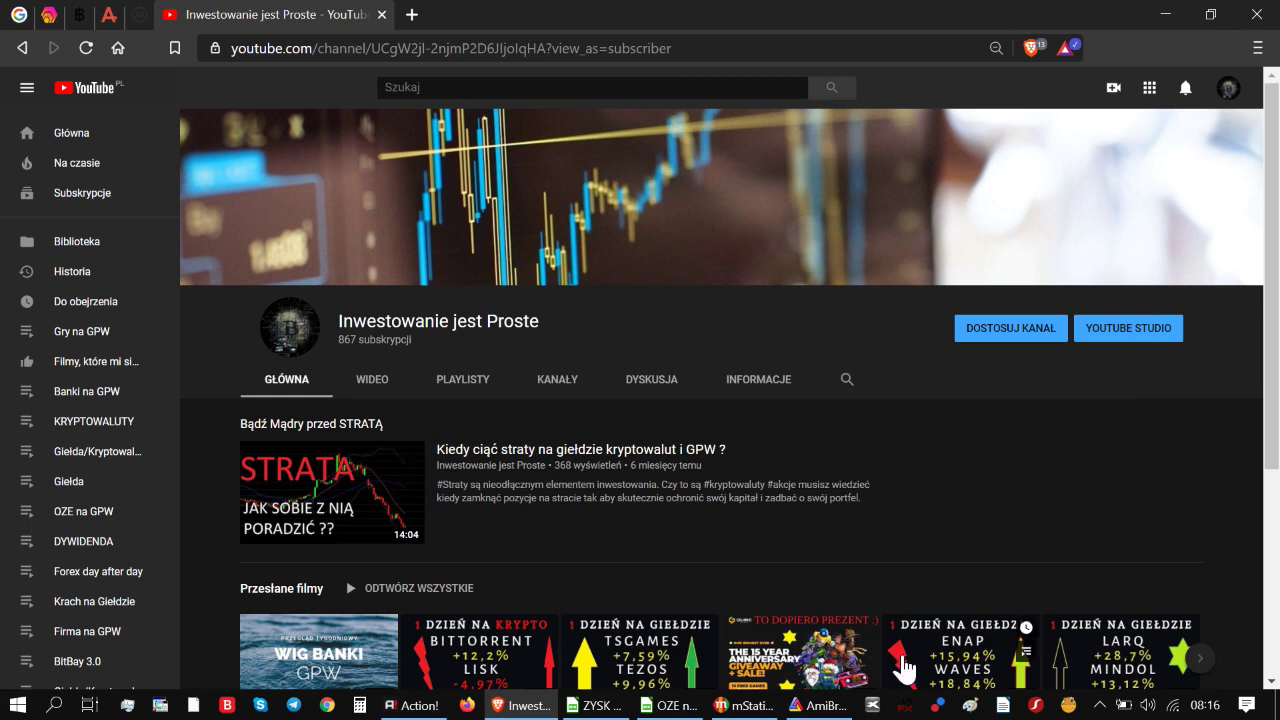
- Switch to the ZYSK Wyliczenia spreadsheet and look over the Pay-Per-View block and the subscriber goal cells beside it
left_click(603, 705)
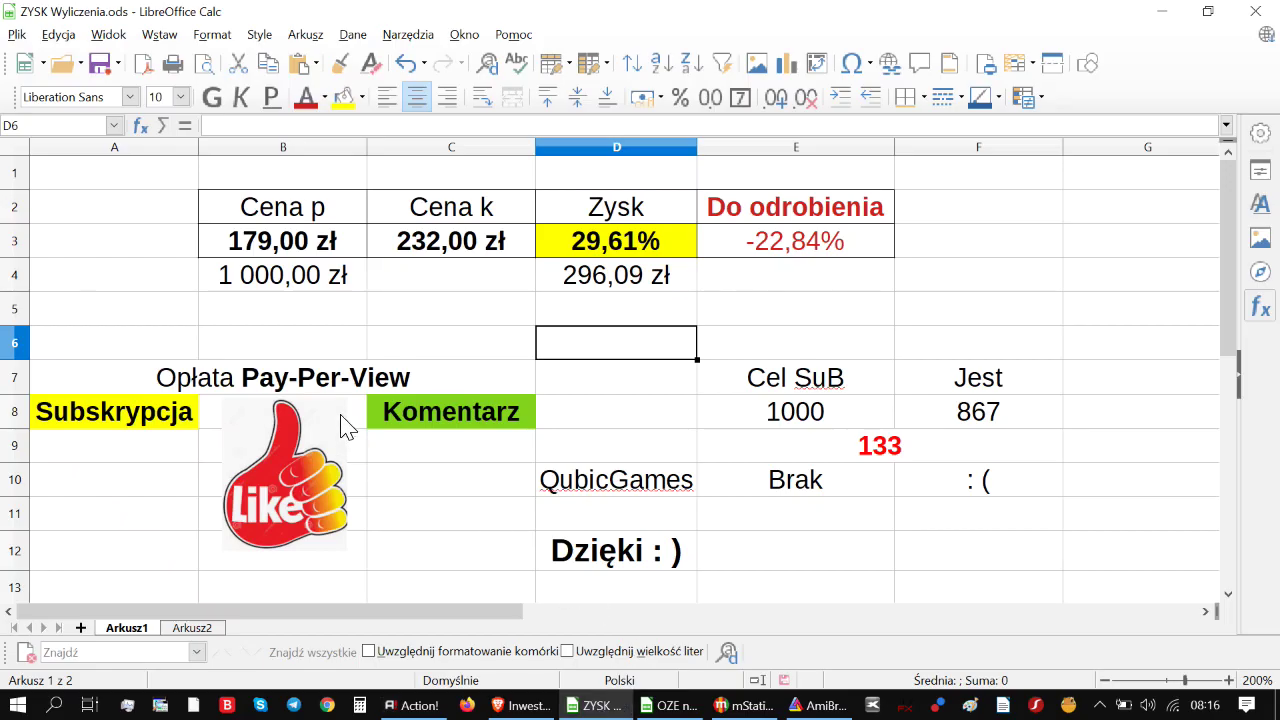
left_click(323, 388)
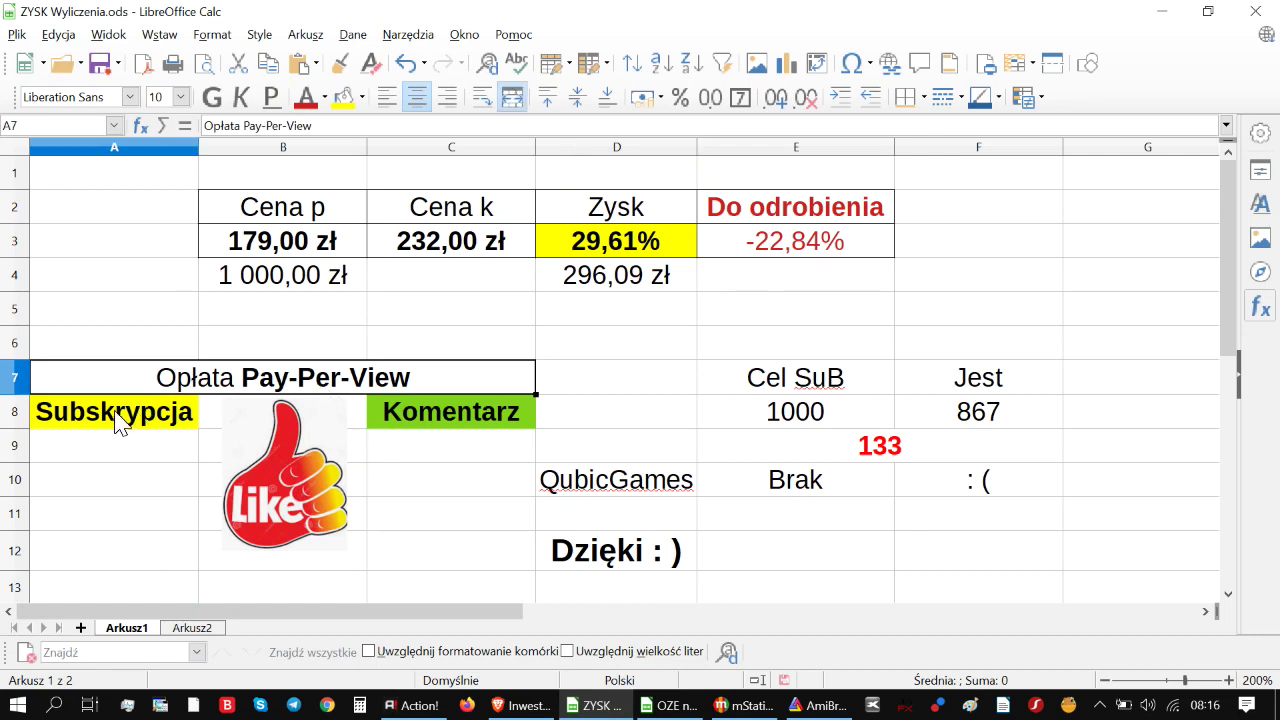
left_click(612, 414)
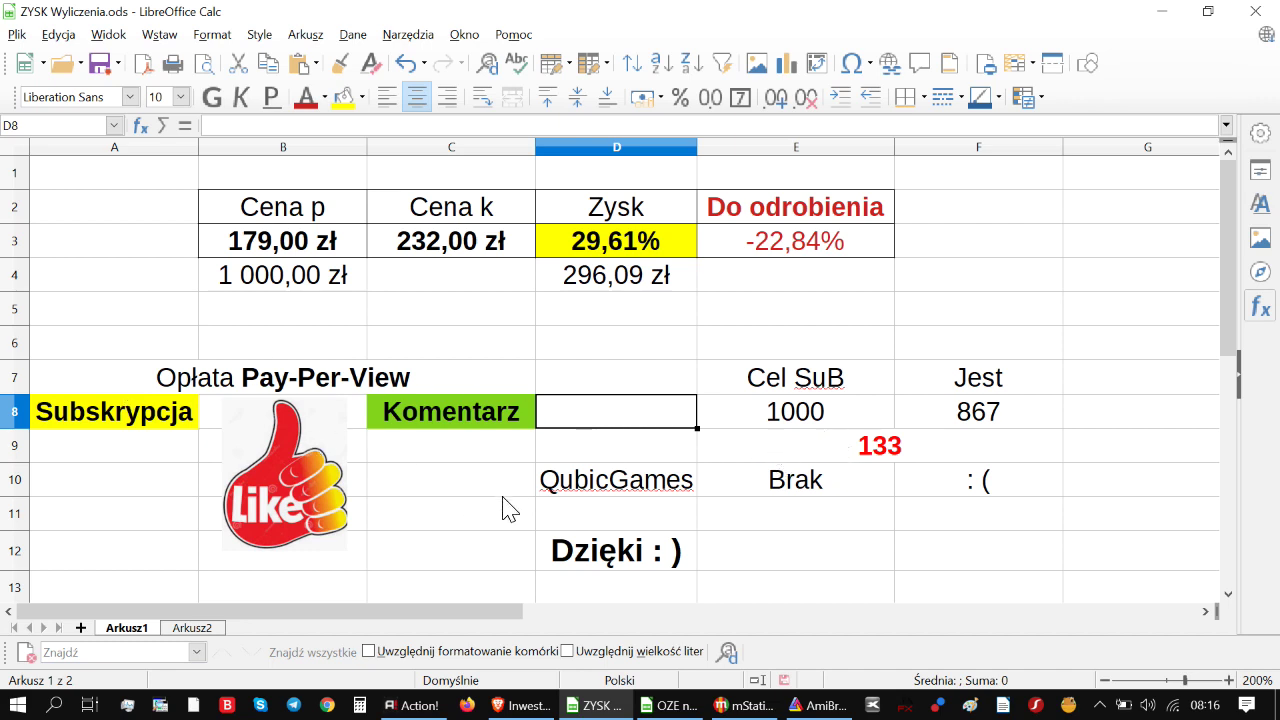
- Switch to mStatica and review the percentage changes in the OZE table row by row from 01CYBATON down to FLUID
left_click(745, 705)
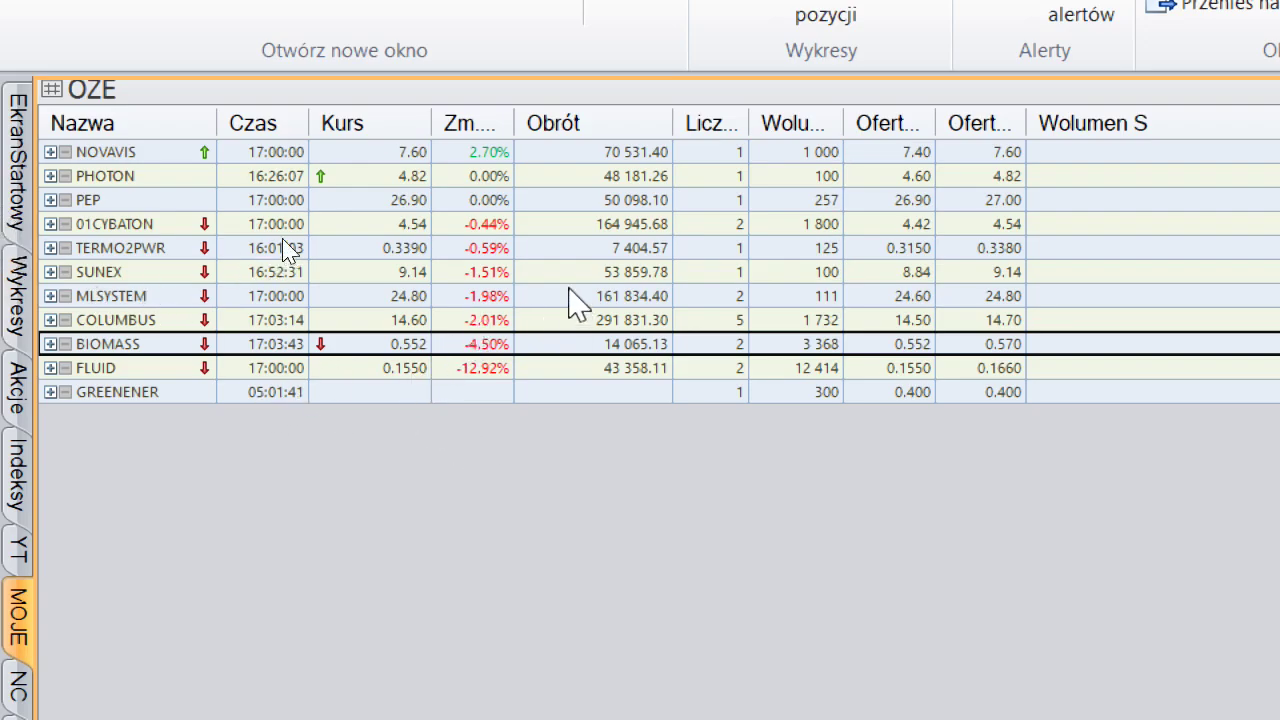
left_click(497, 223)
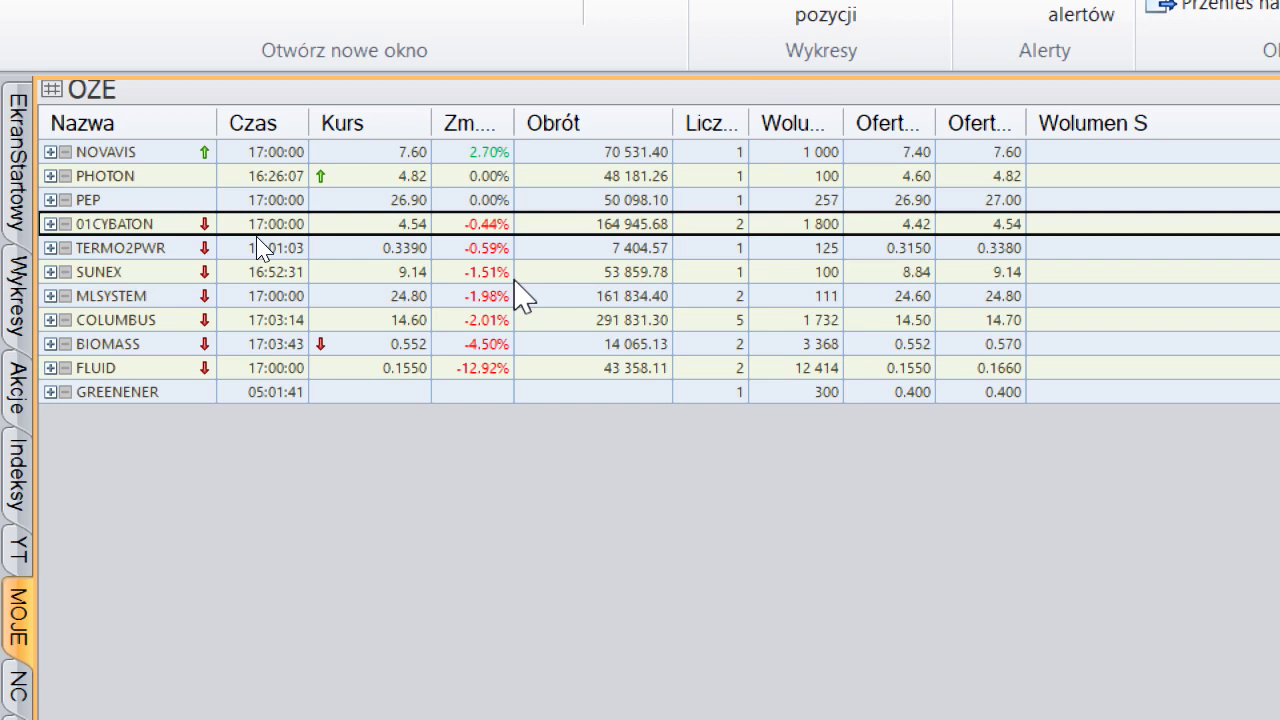
left_click(516, 252)
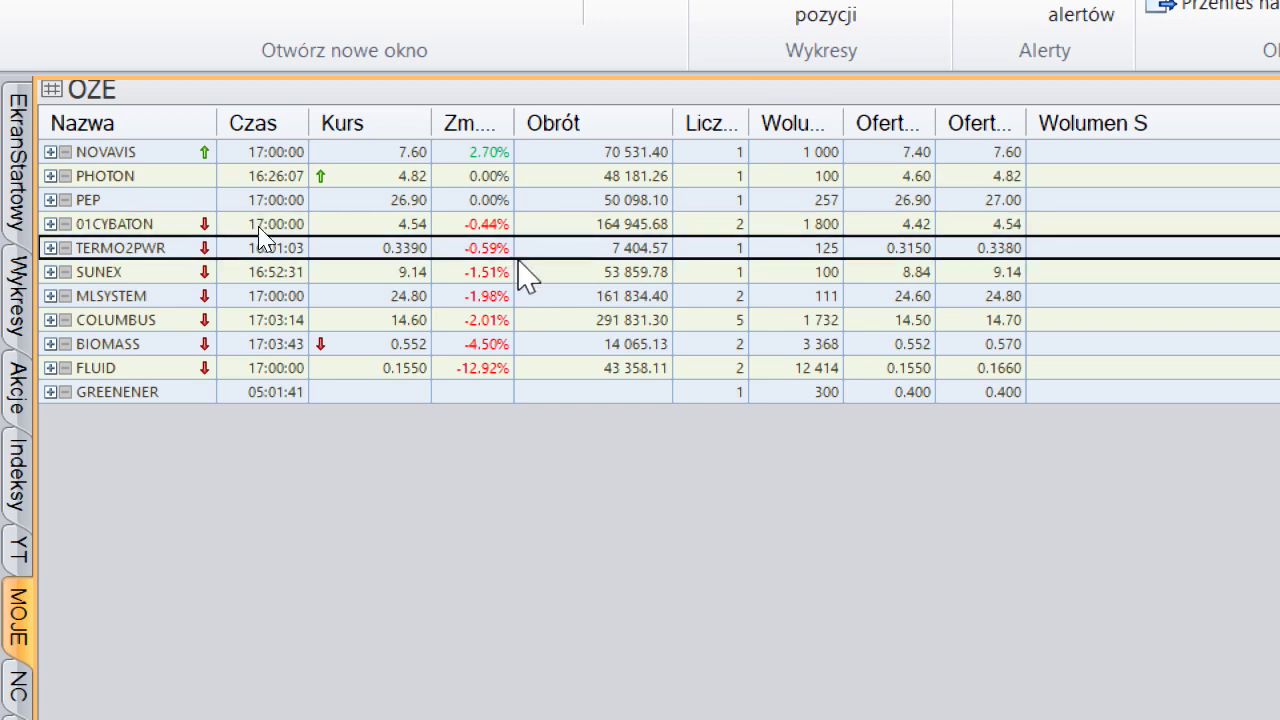
left_click(518, 279)
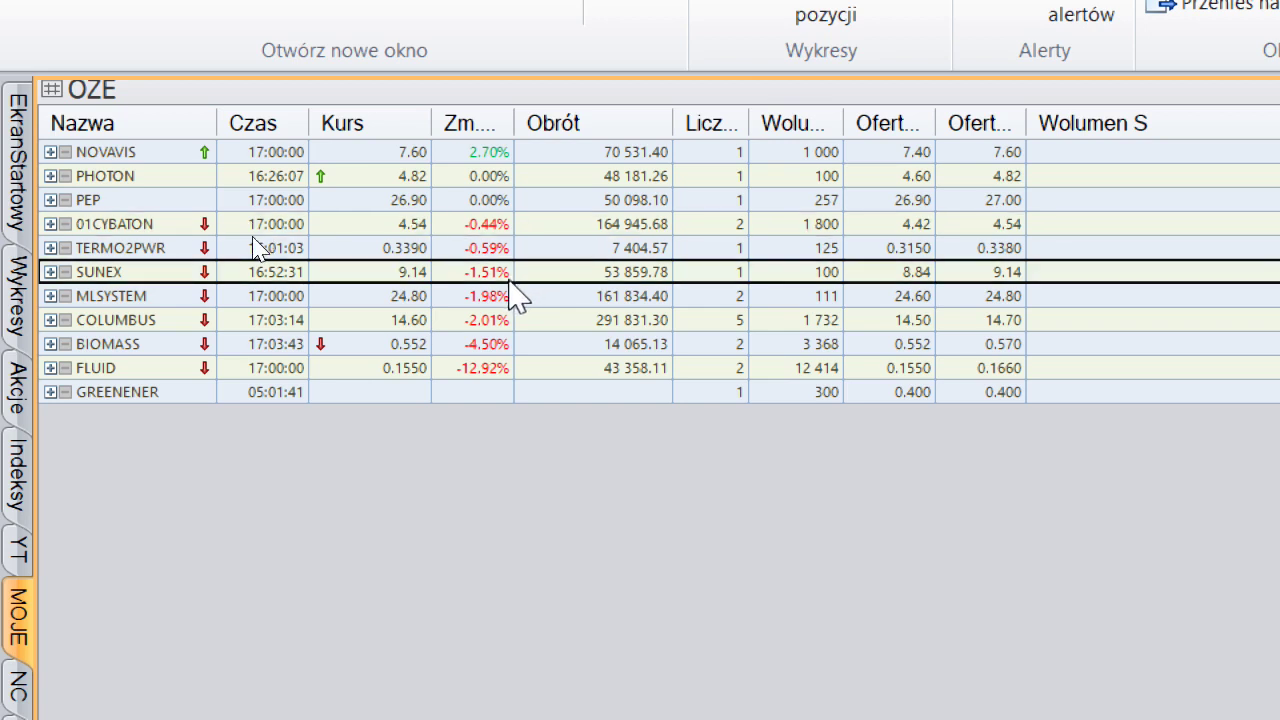
left_click(506, 298)
left_click(505, 322)
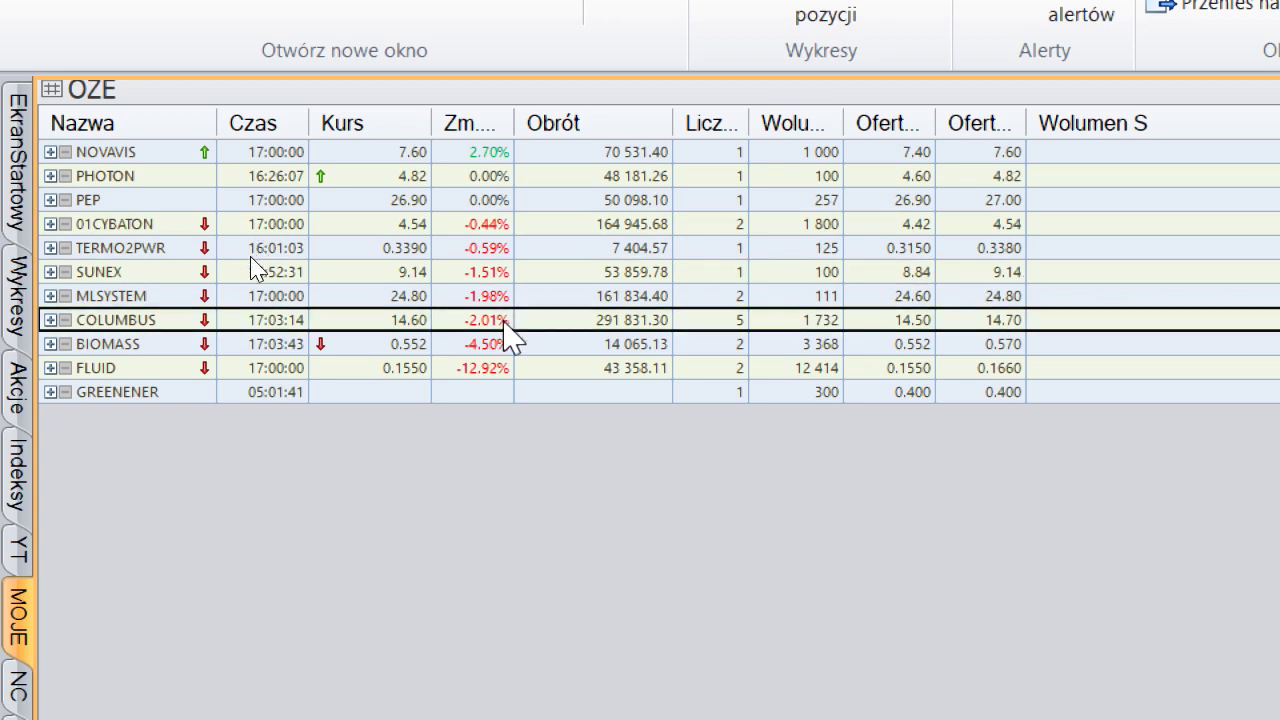
left_click(508, 344)
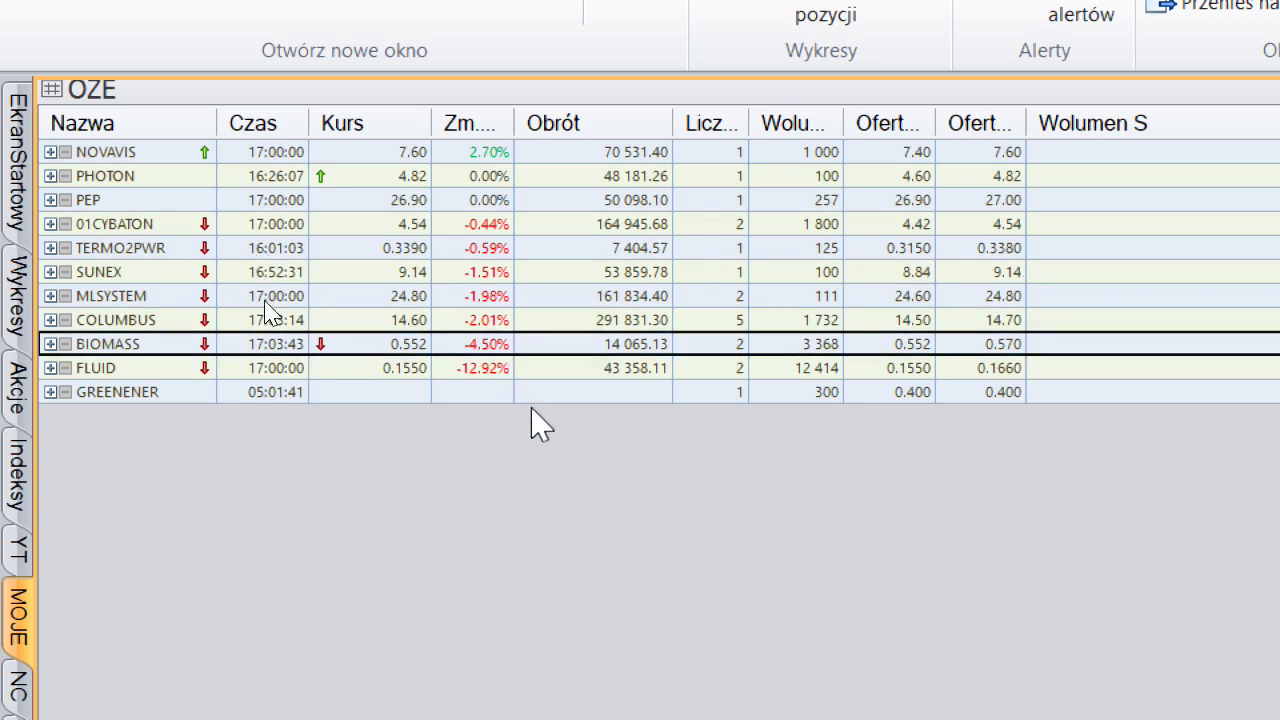
left_click(518, 368)
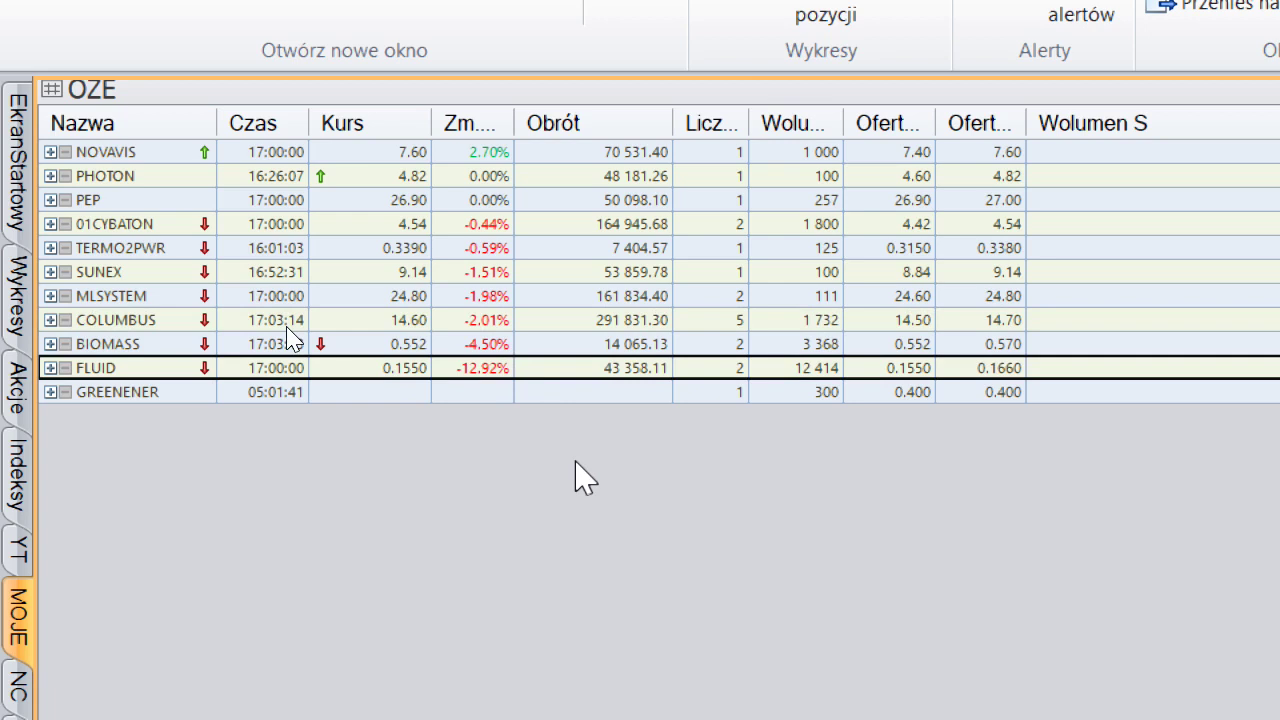
- Sort the OZE table by turnover (Obrót) from highest to lowest and highlight the 01CYBATON row
left_click(562, 124)
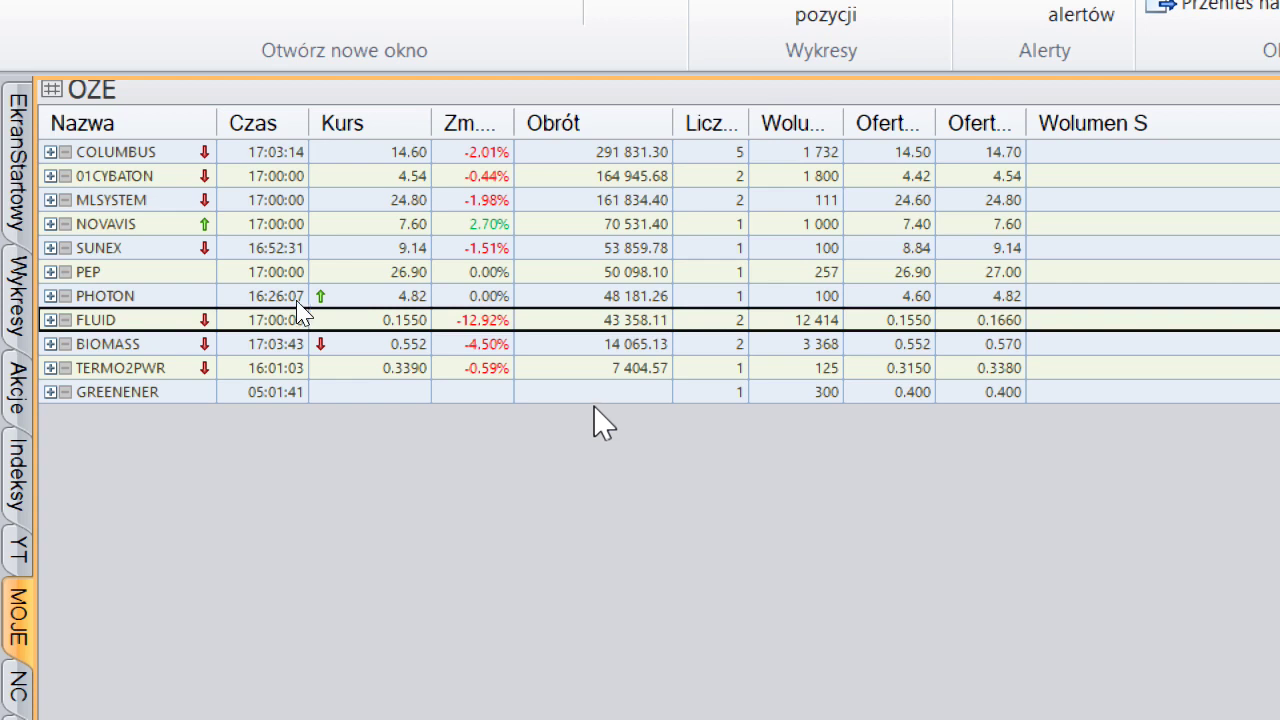
left_click(615, 182)
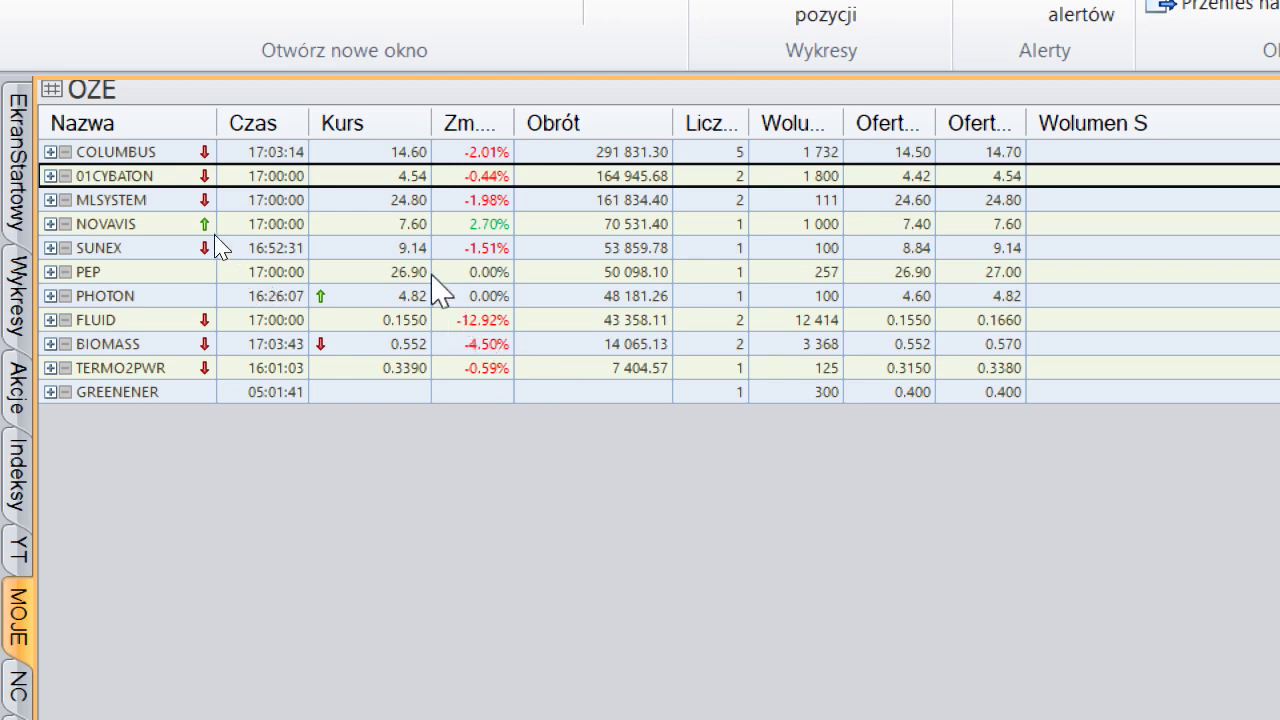
- Sort the OZE table by price (Kurs) from highest to lowest and examine the MLSYSTEM and FLUID rows
left_click(382, 126)
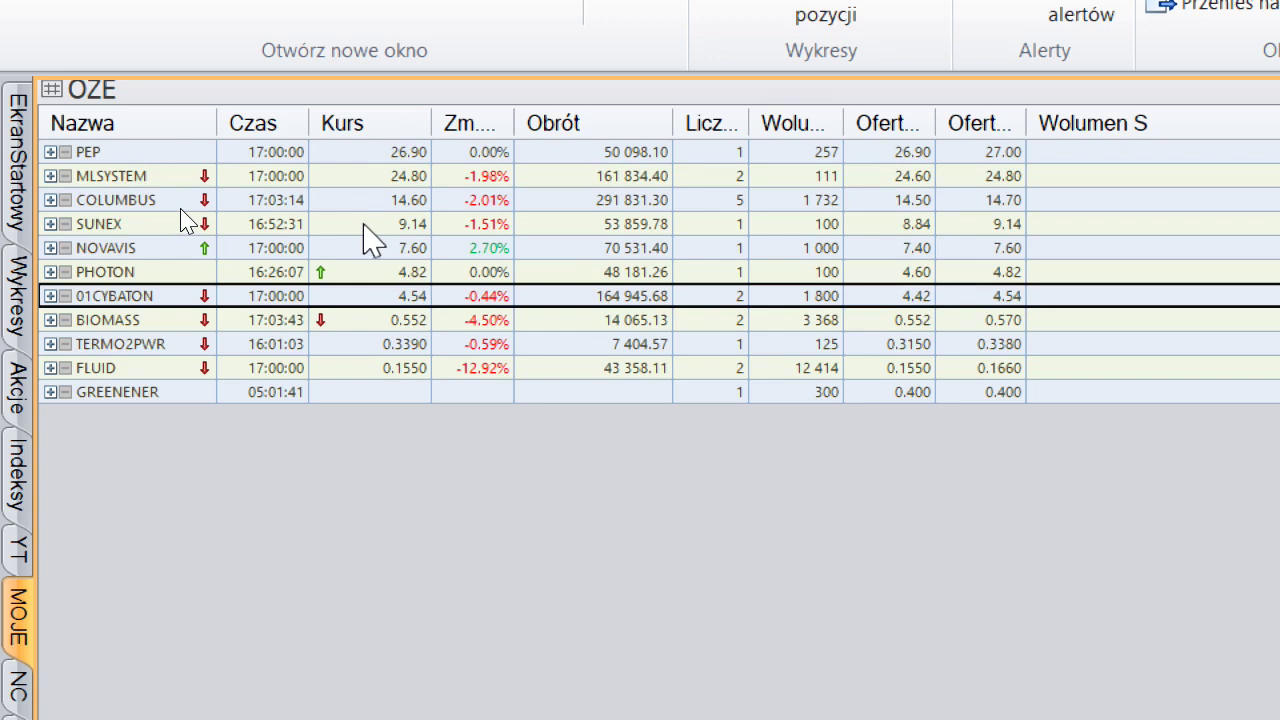
left_click(388, 180)
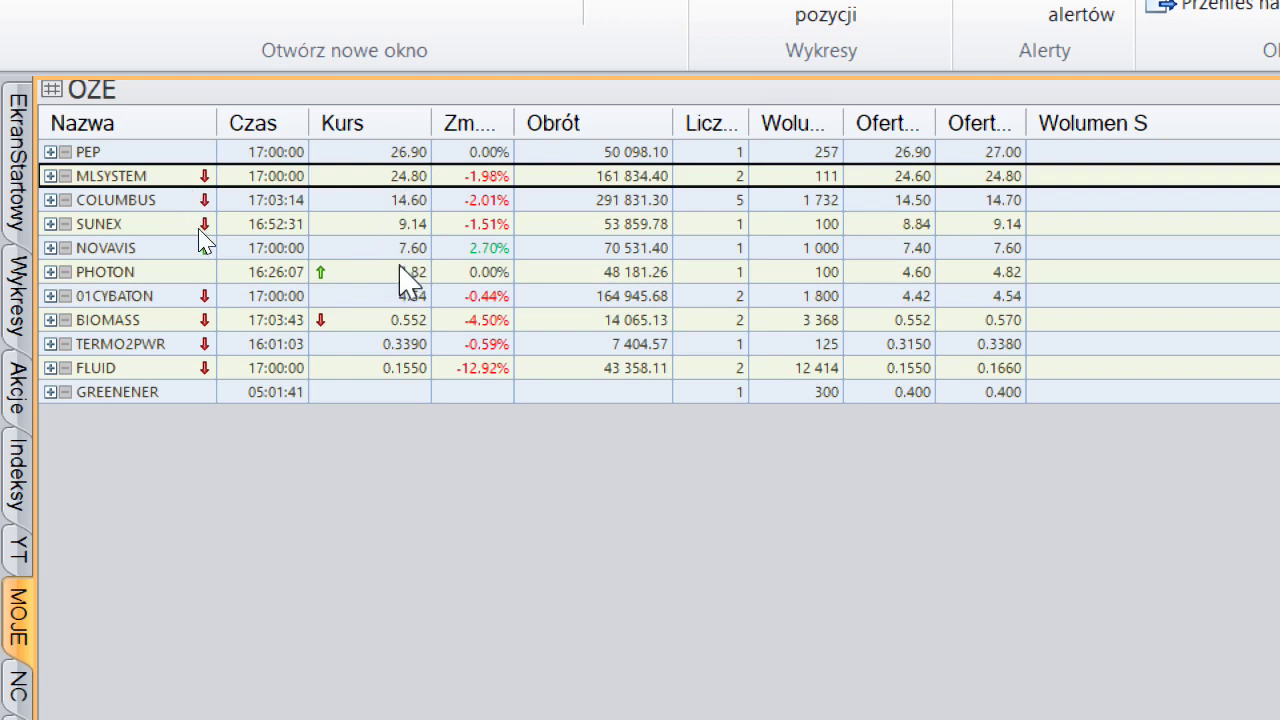
left_click(425, 370)
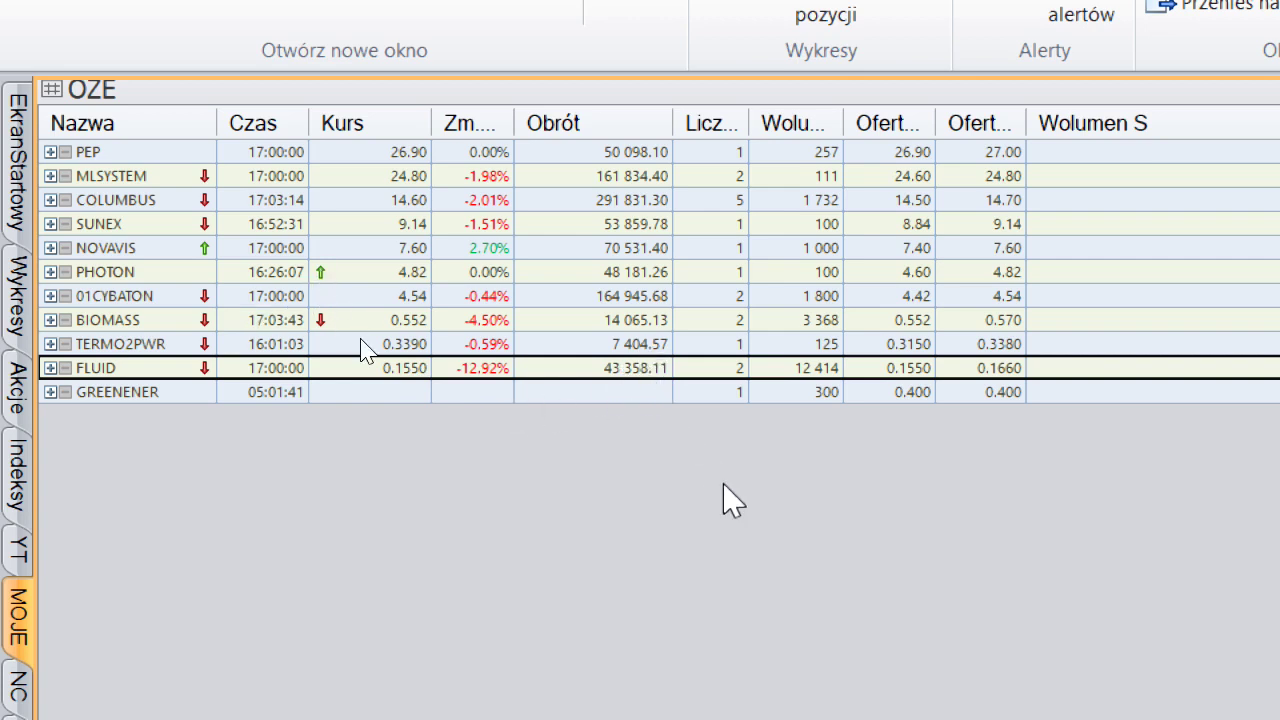
- Close the Windows Magnifier (Lupa) so the mStatica window is shown at normal size
key("super")
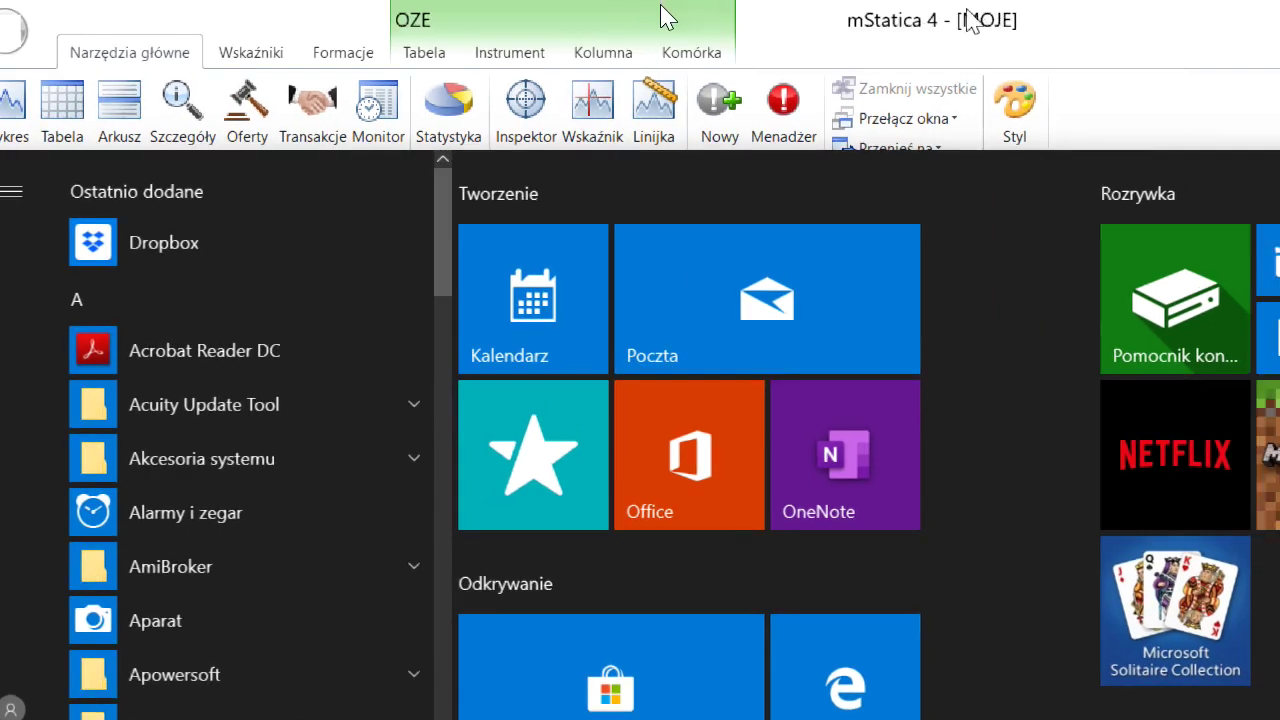
key("Escape")
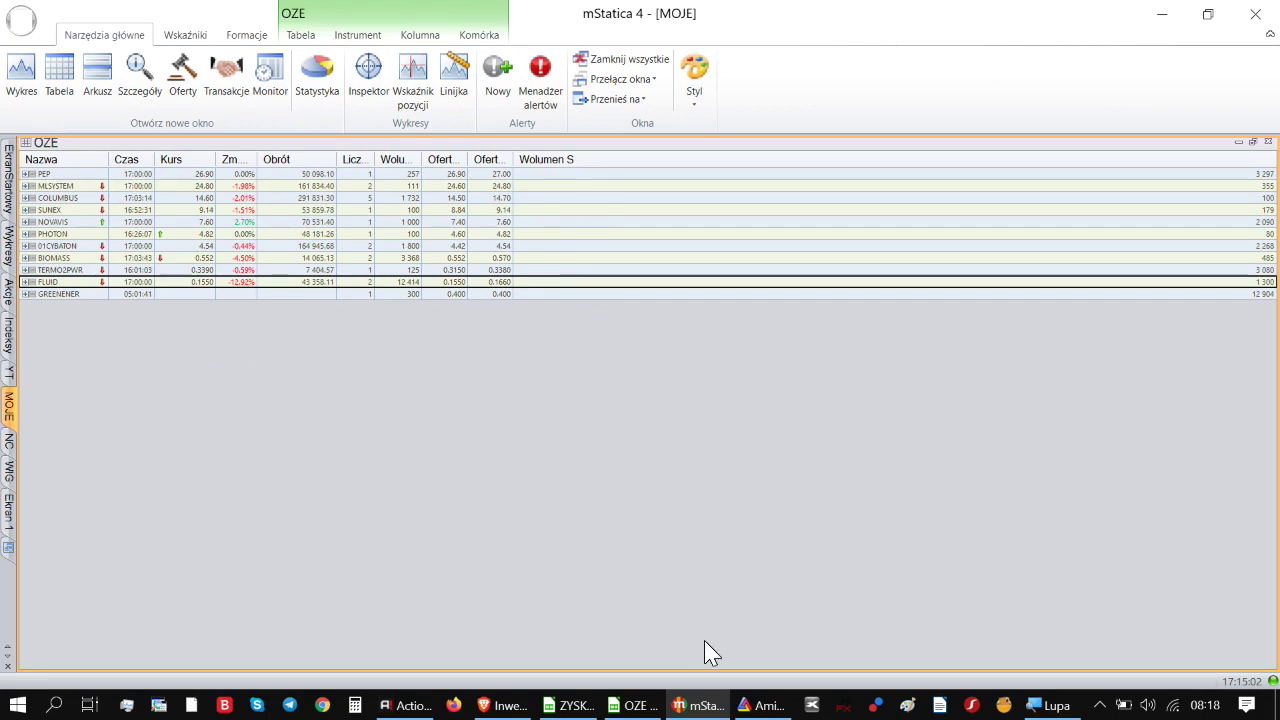
right_click(1025, 712)
left_click(1000, 666)
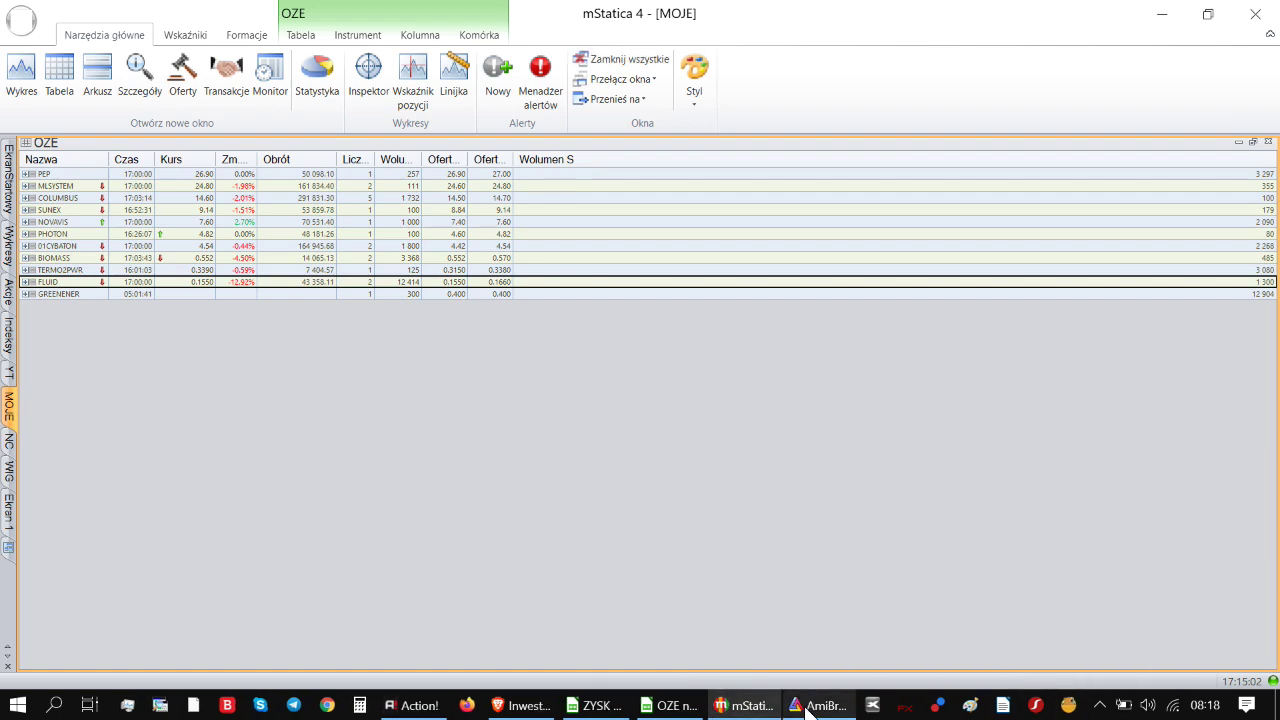
- Switch to AmiBroker and examine the weekly PEP chart, including its most recent candles
left_click(808, 706)
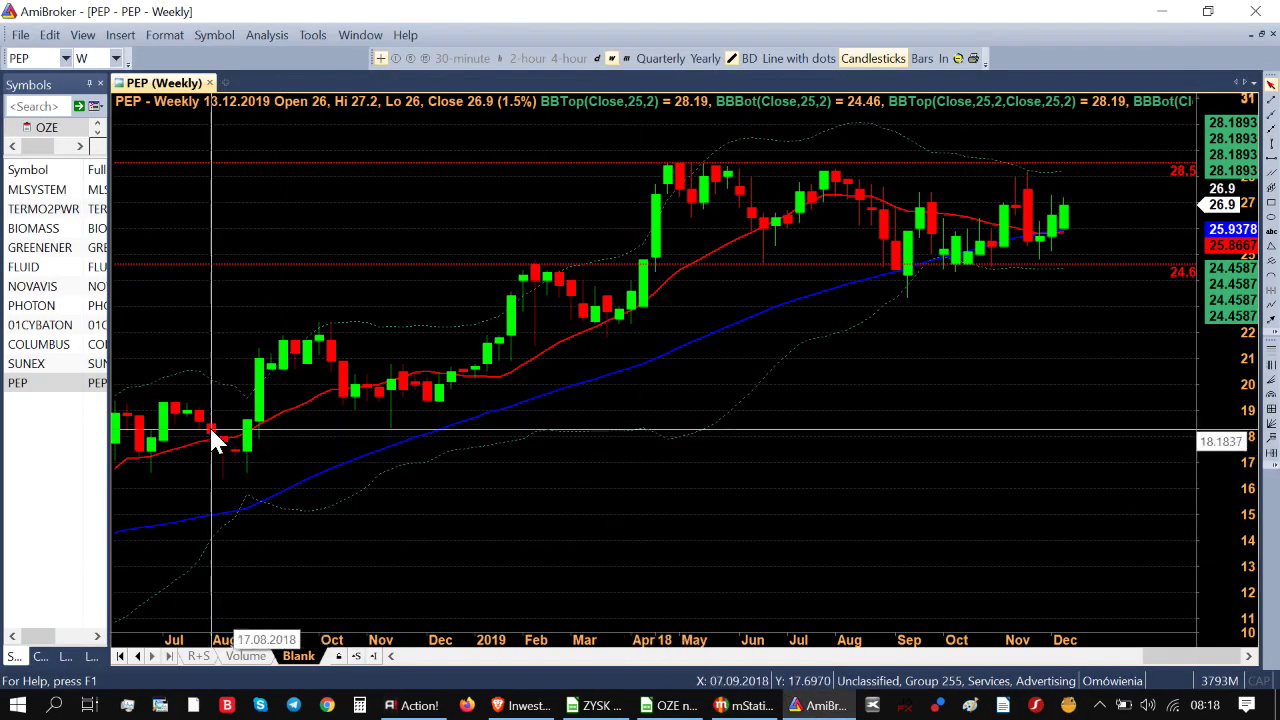
left_click(84, 385)
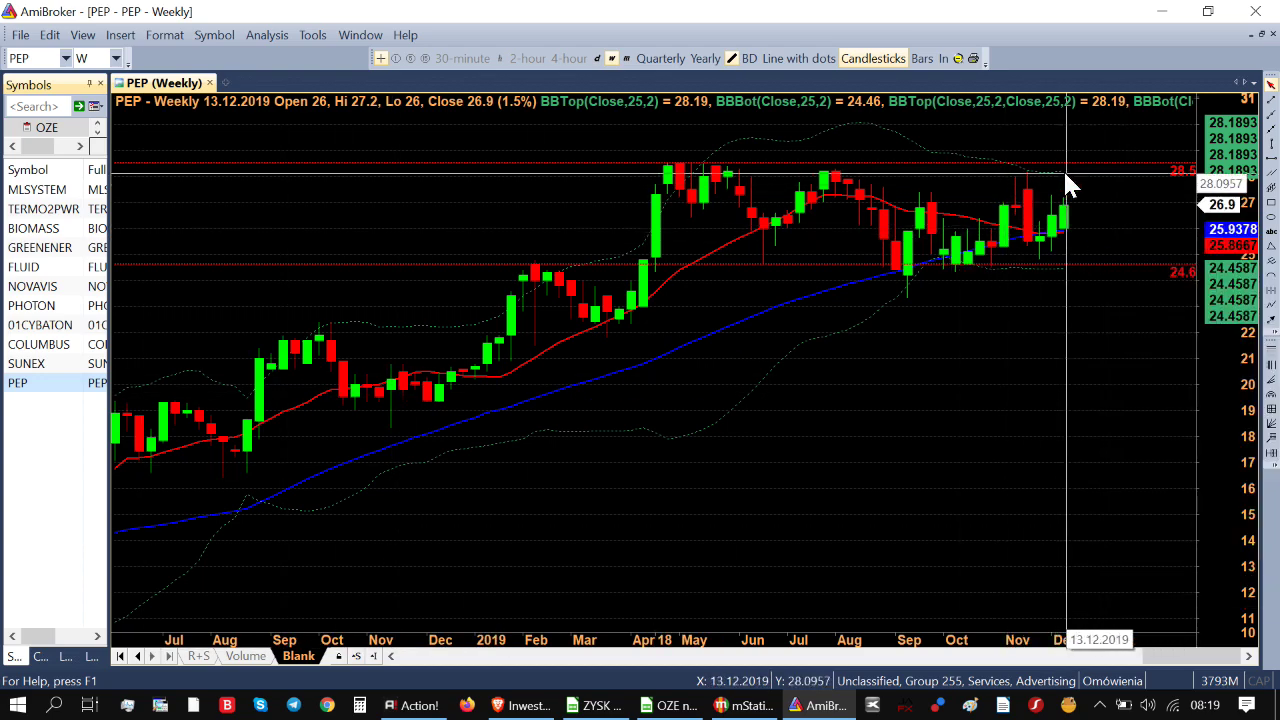
mouse_move(1068, 226)
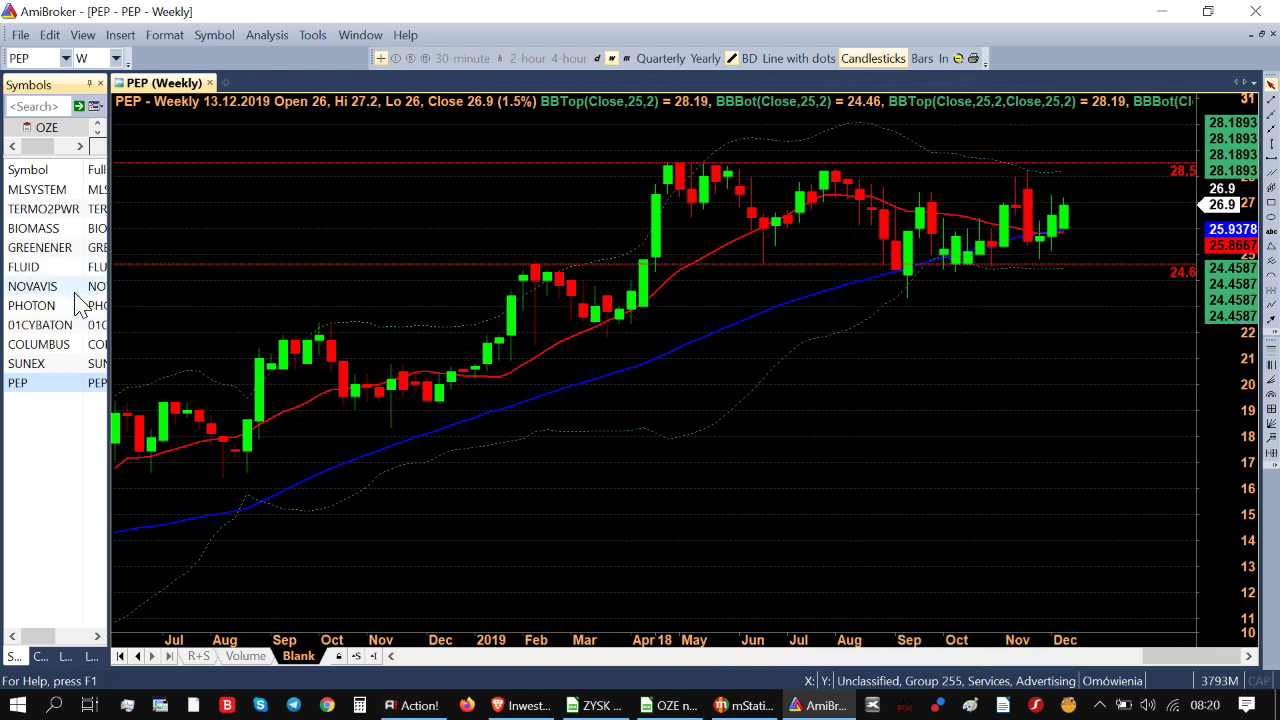
- Display the weekly SUNEX chart and examine the latest candles against the moving averages
left_click(57, 363)
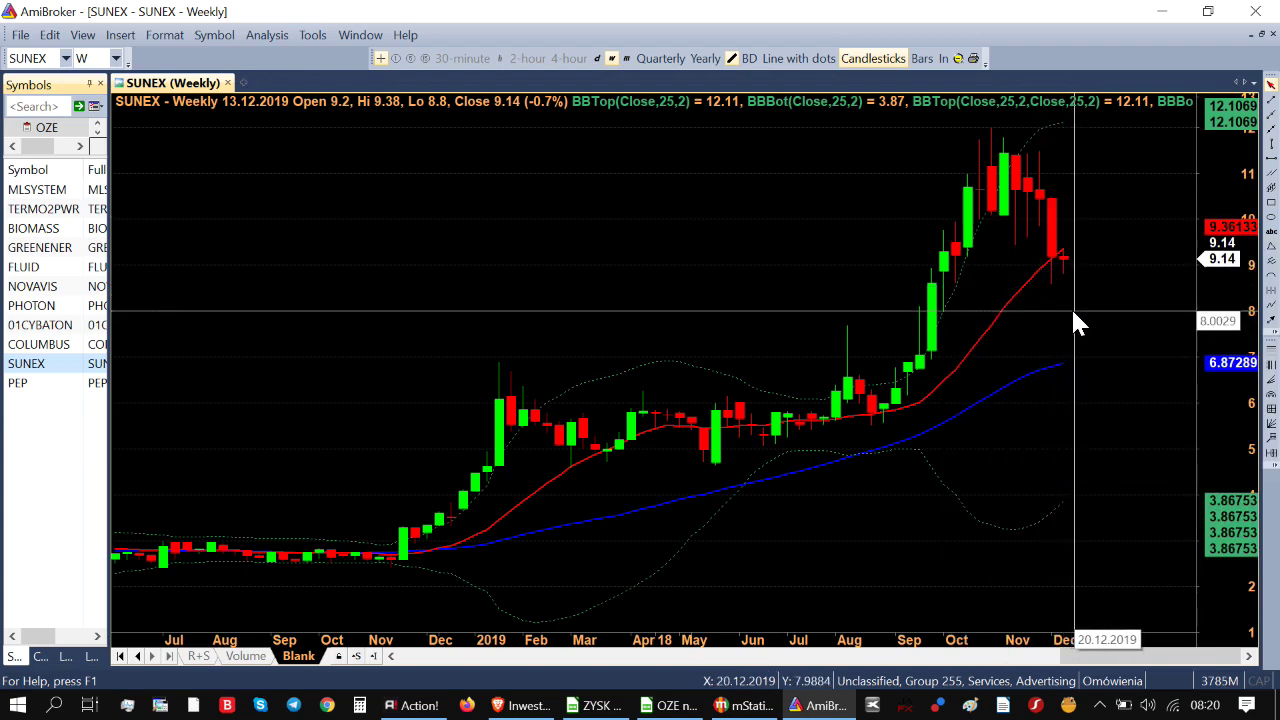
mouse_move(1080, 311)
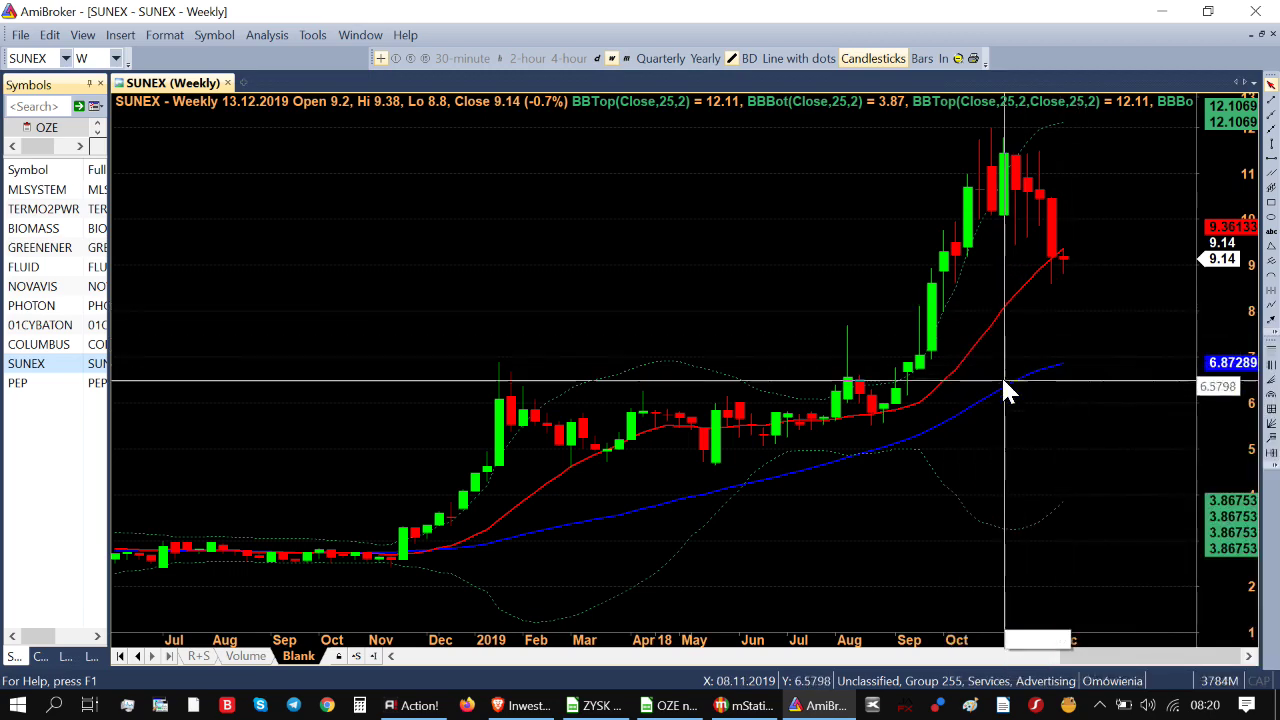
mouse_move(1007, 400)
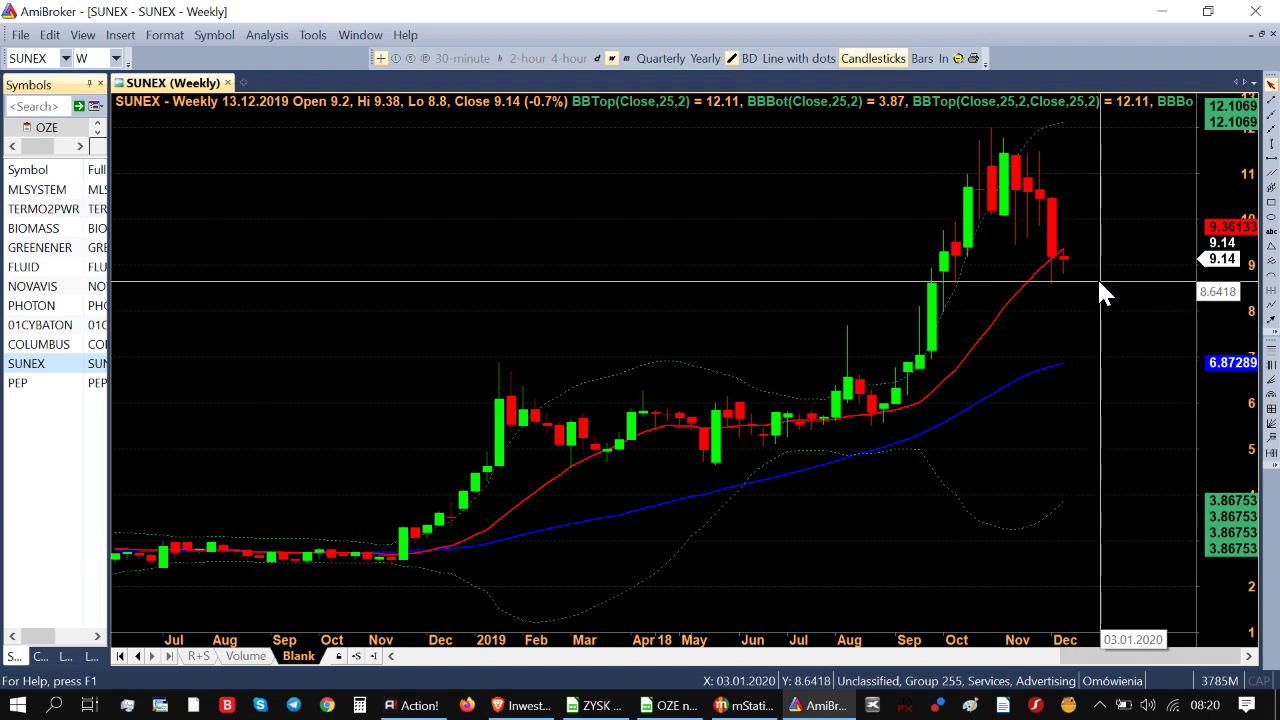
mouse_move(1102, 289)
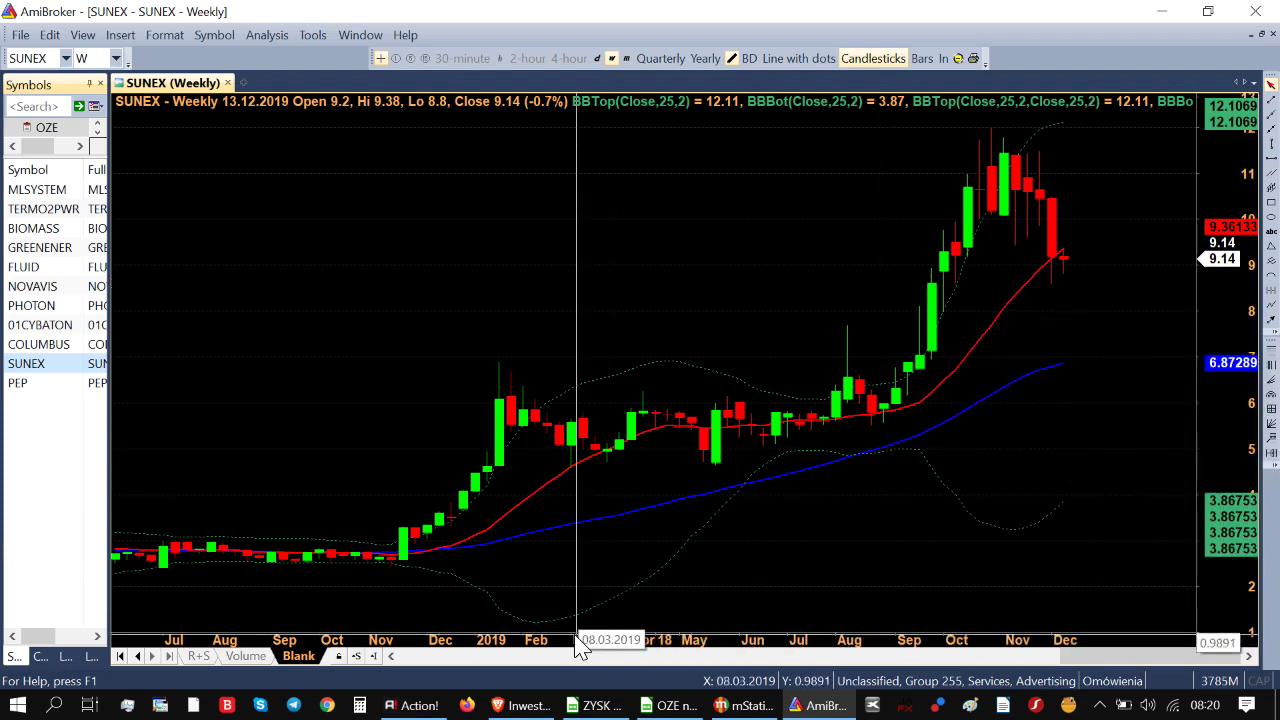
- Switch to the browser to view the Inwestowanie jest Proste YouTube channel, and return to AmiBroker
left_click(518, 706)
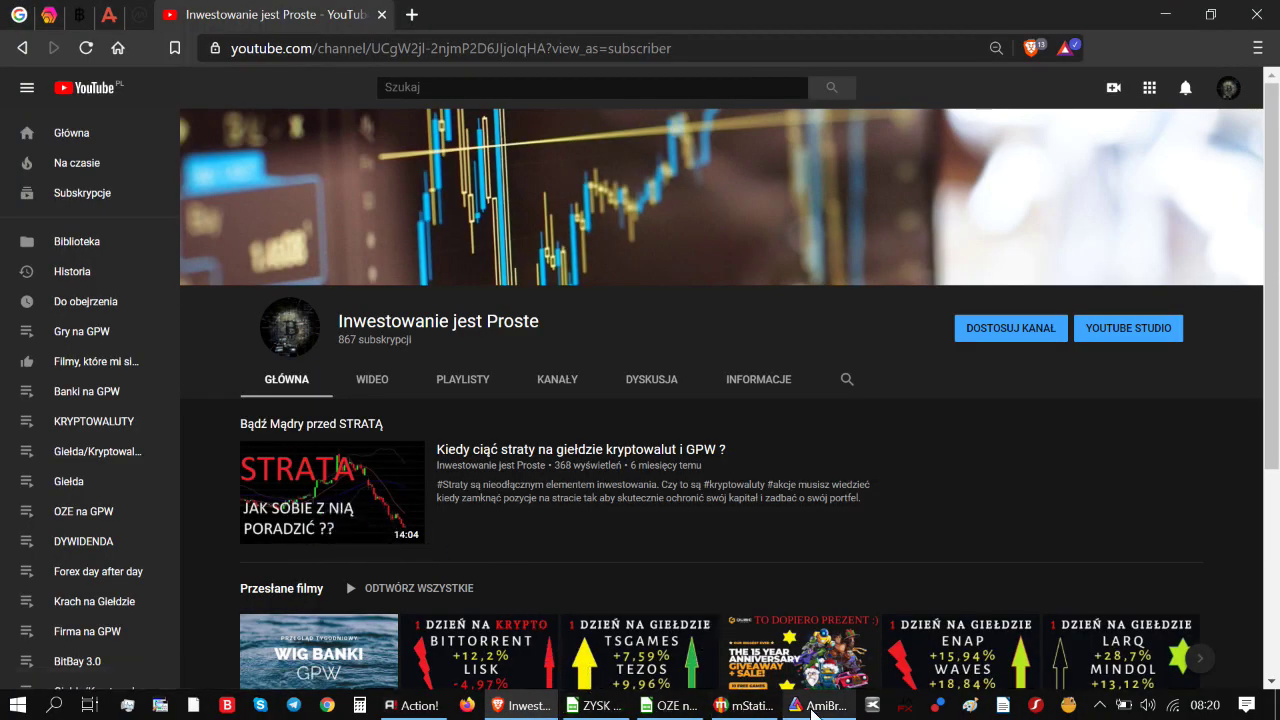
mouse_move(813, 712)
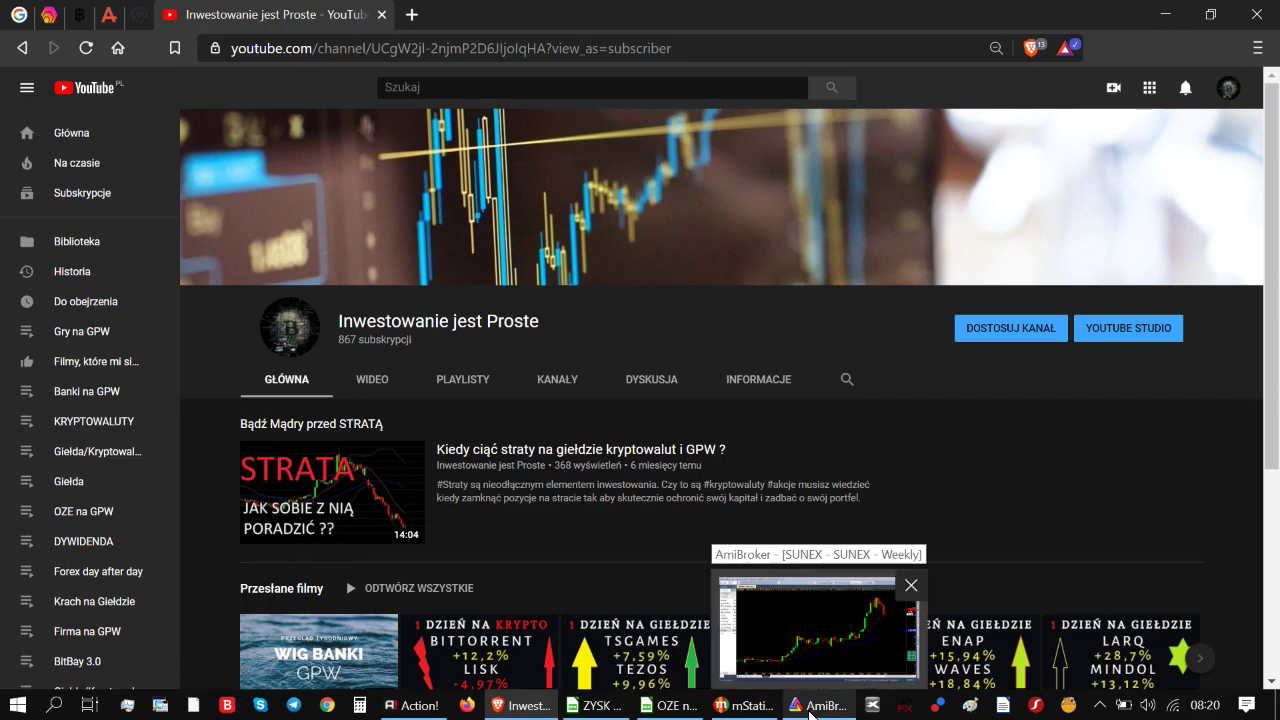
left_click(811, 713)
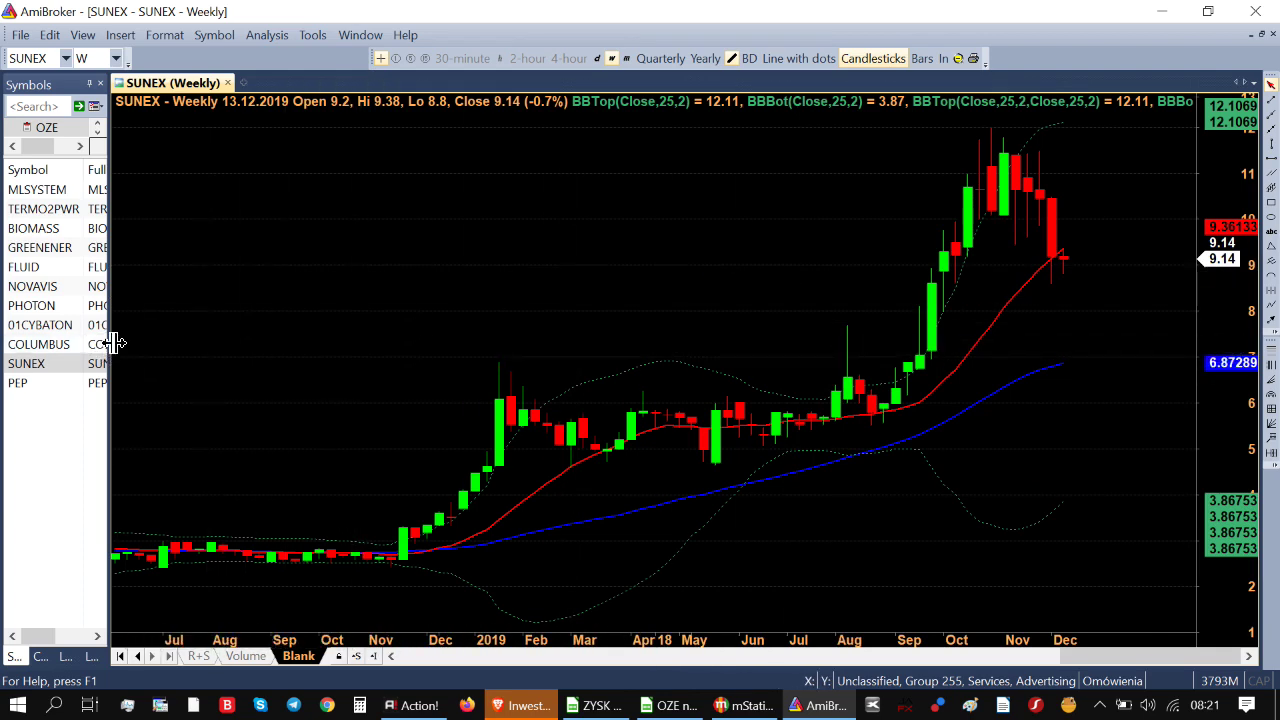
- Narrow the symbol list to the ticker column and display the weekly COLUMBUS chart to examine its latest candles
left_click_drag(114, 341, 93, 350)
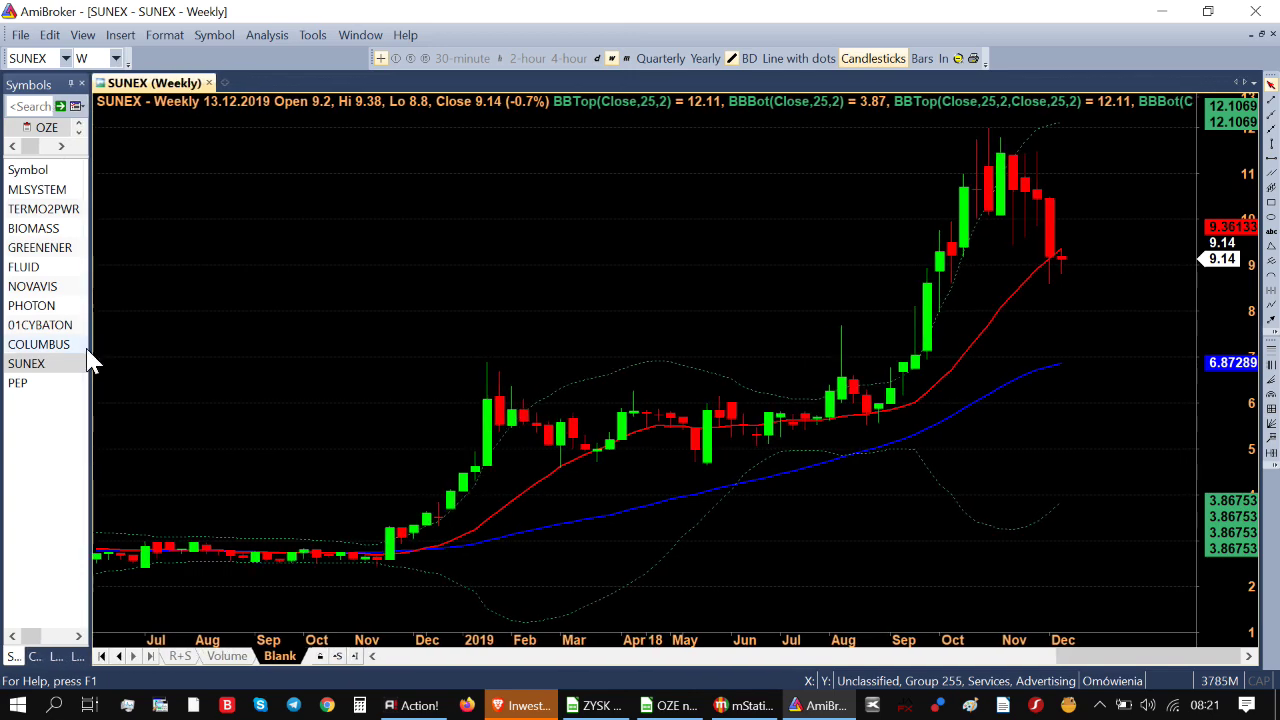
left_click(63, 348)
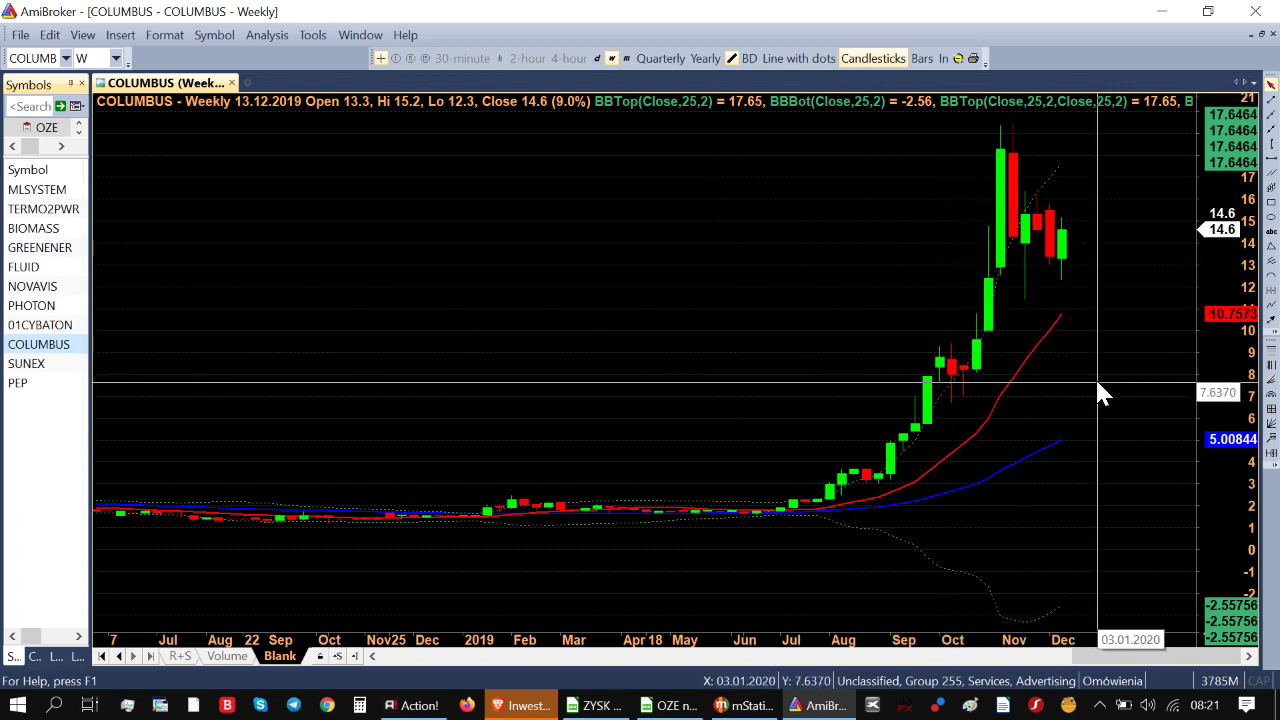
key("ctrl+l")
key("ctrl+shift+c")
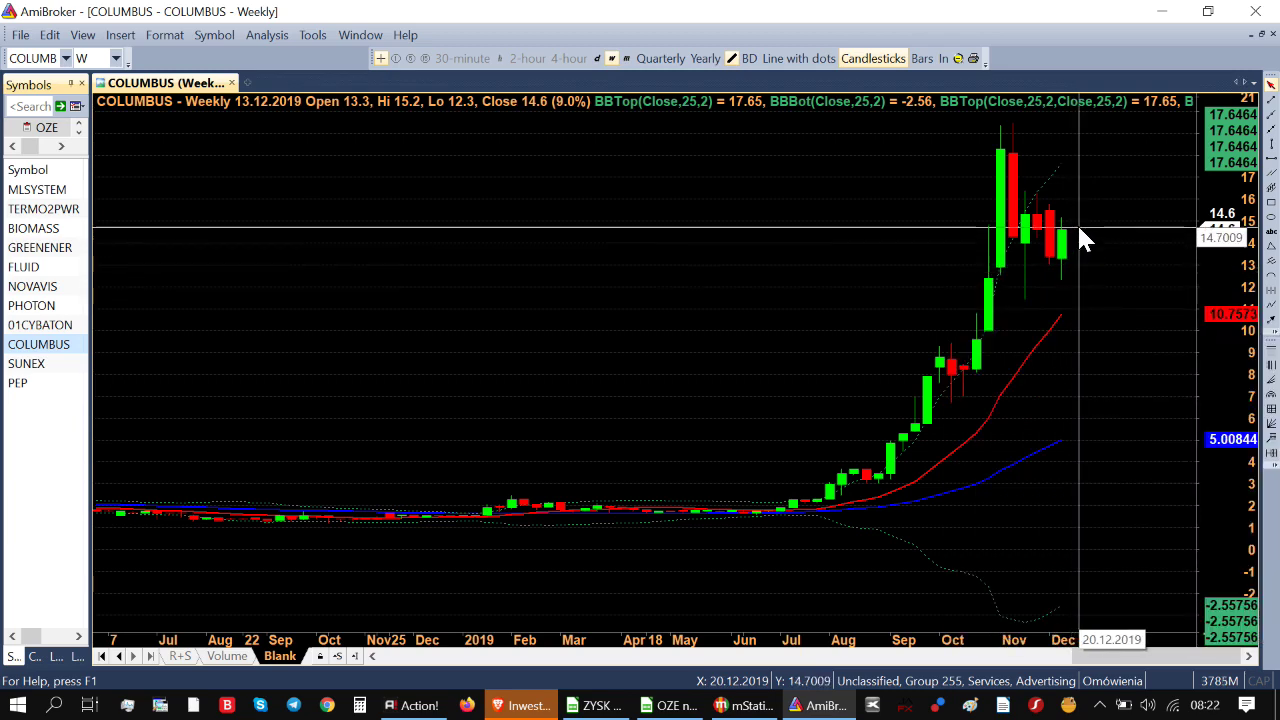
mouse_move(1079, 229)
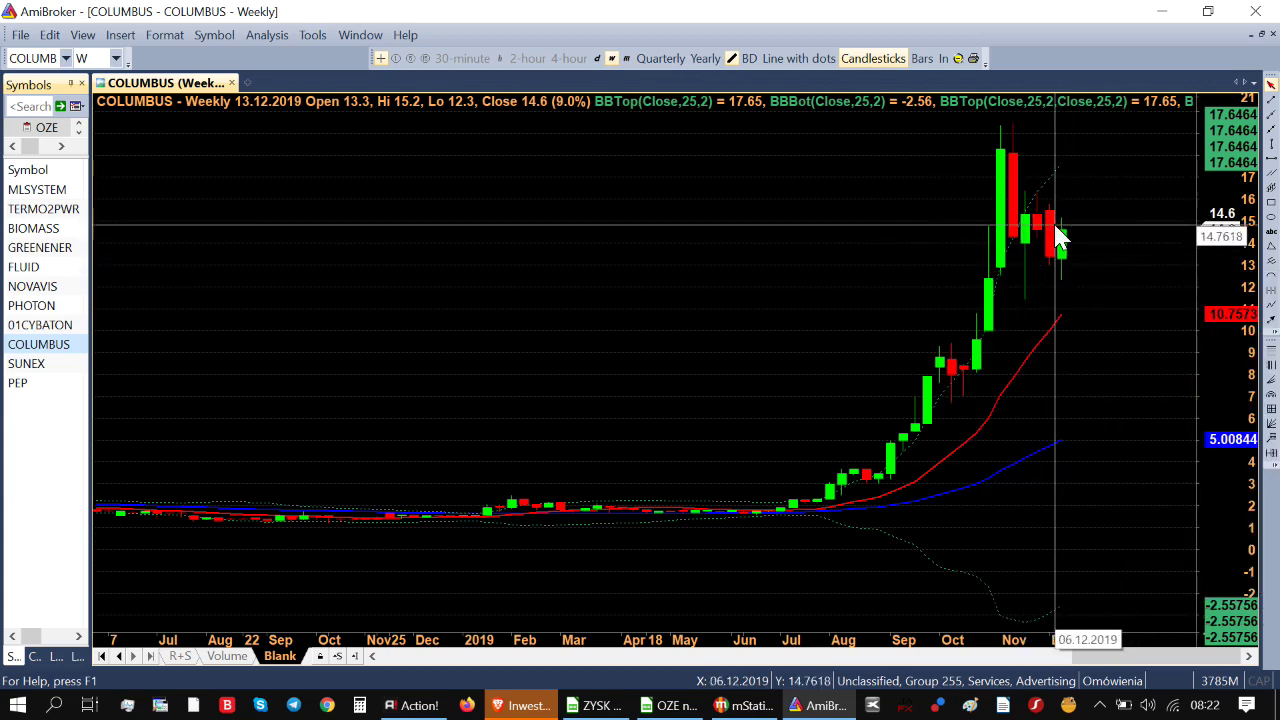
- Display the weekly 01CYBATON chart and mark its latest candle with the vertical selector line
left_click(38, 325)
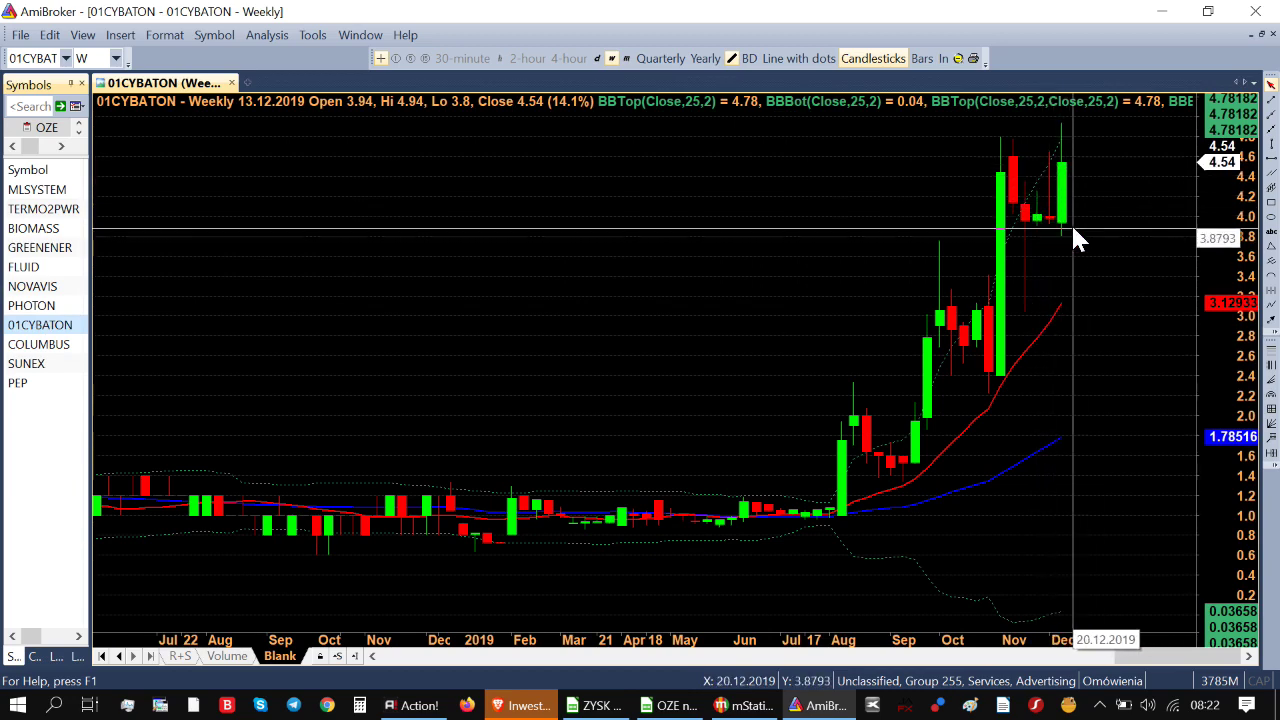
mouse_move(1100, 247)
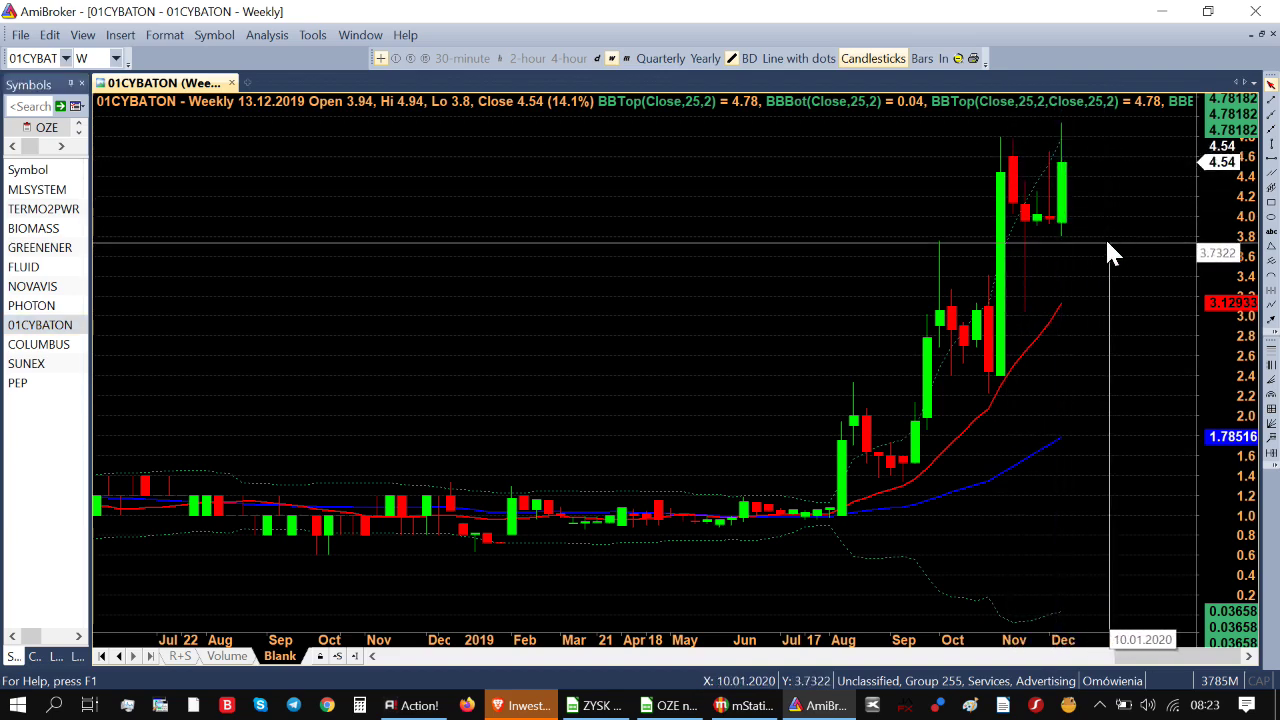
left_click(1063, 199)
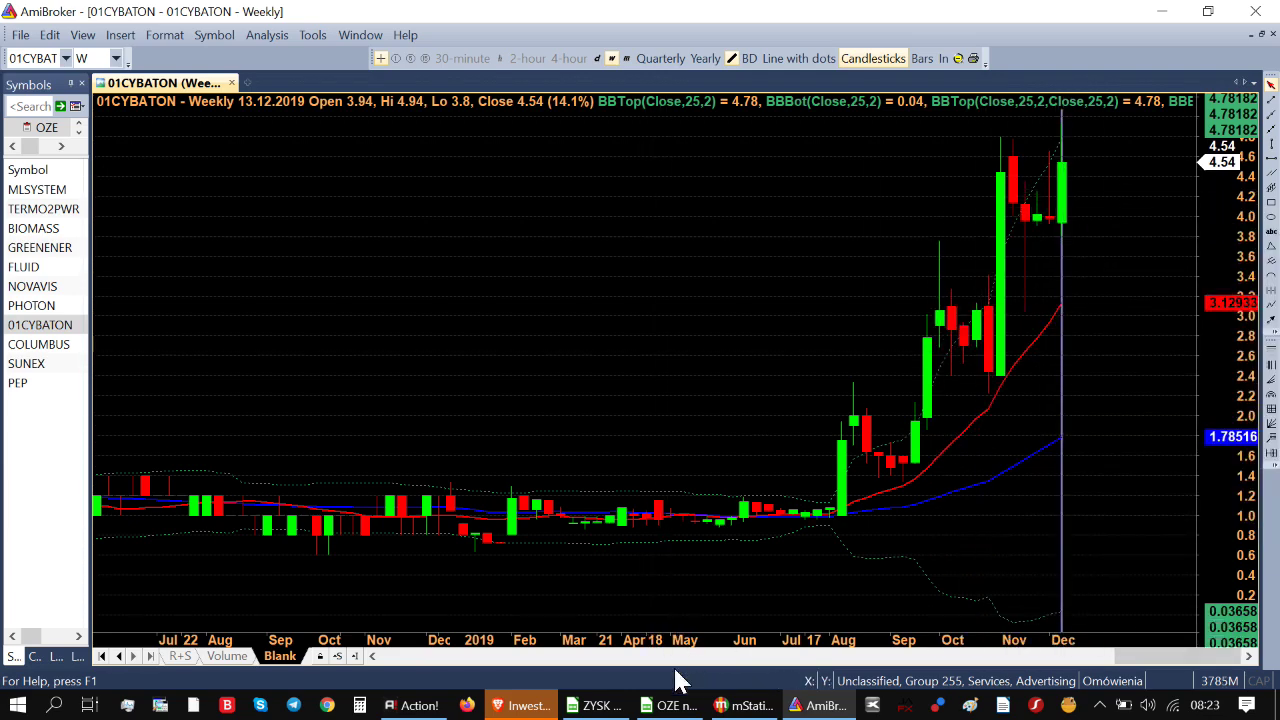
- Switch to the profit calculation spreadsheet and set Cena p to 3,94 zł and Cena k to 4,94 zł
left_click(600, 705)
left_click(343, 250)
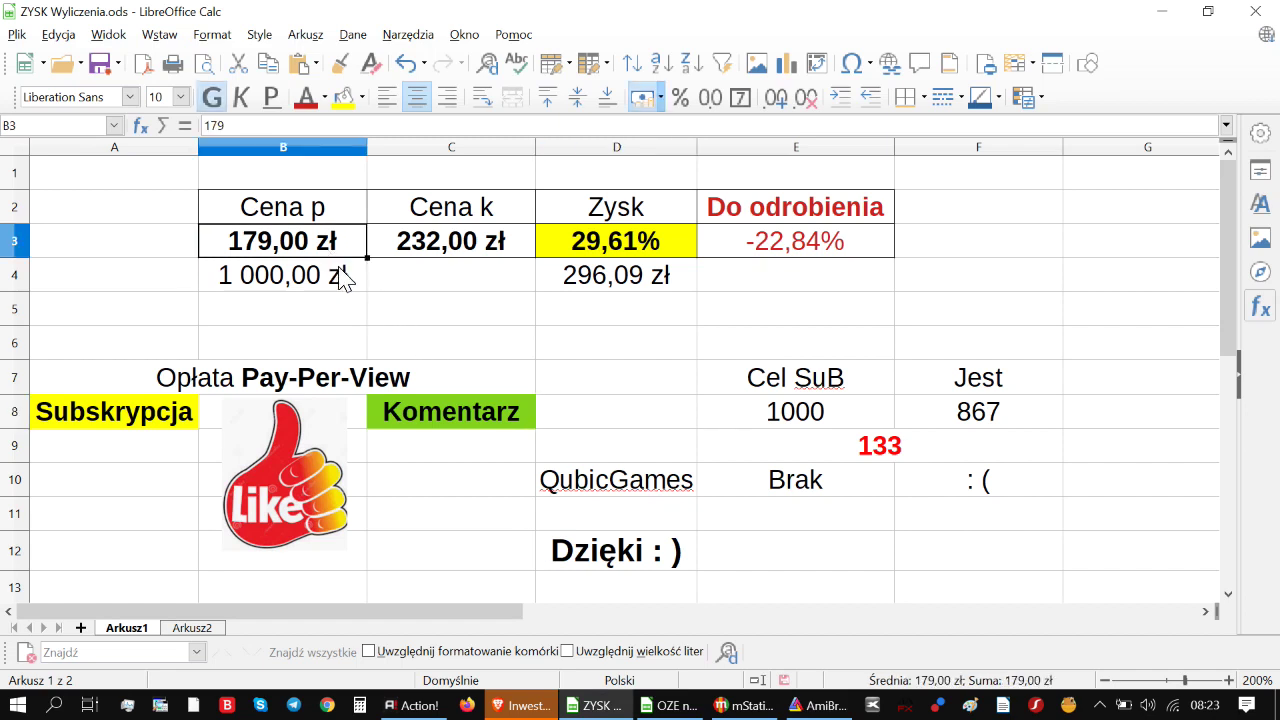
type("3,94")
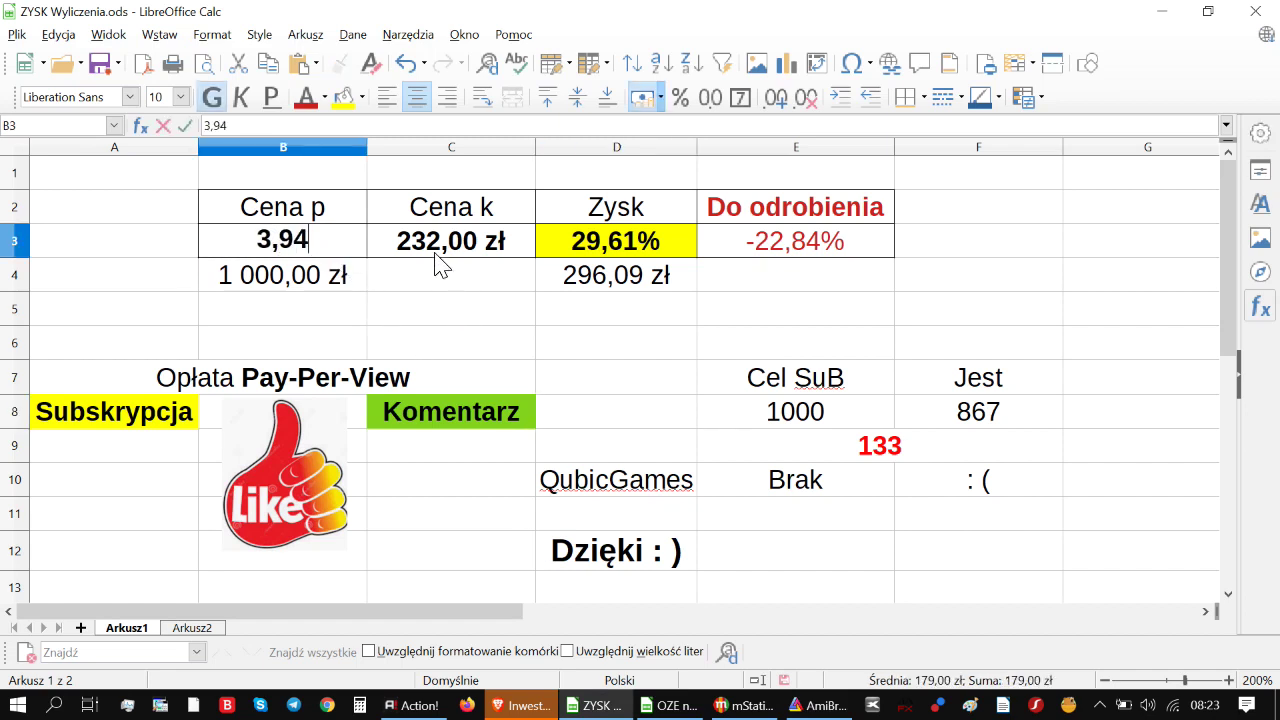
left_click(435, 253)
type("4")
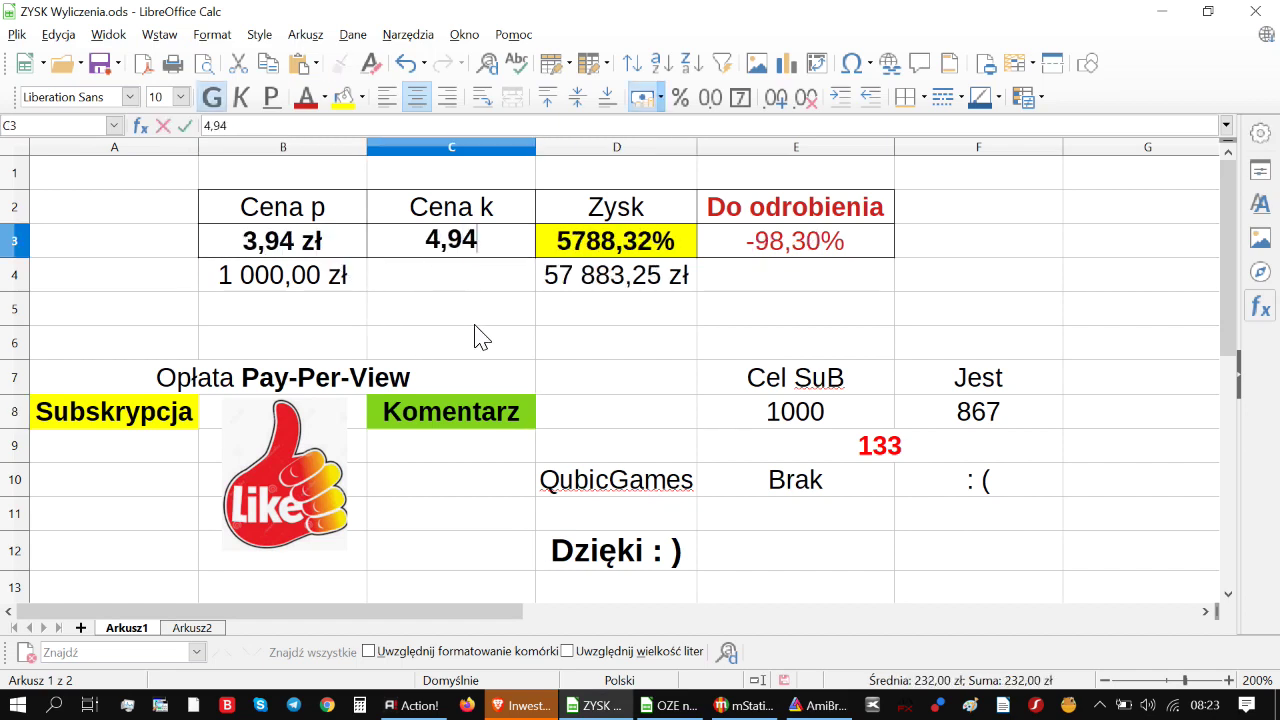
type(",94")
left_click(483, 340)
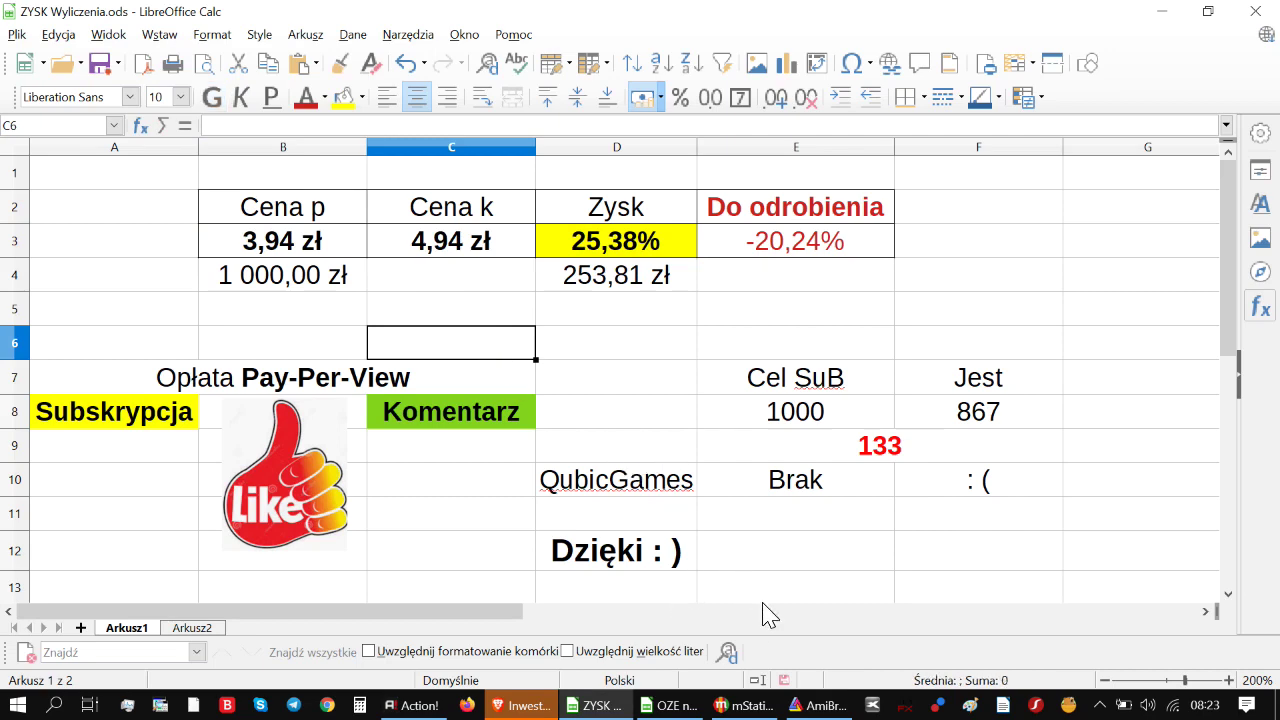
- Return to AmiBroker and compare the weekly 01CYBATON chart as a line with dots and as candlesticks
left_click(803, 698)
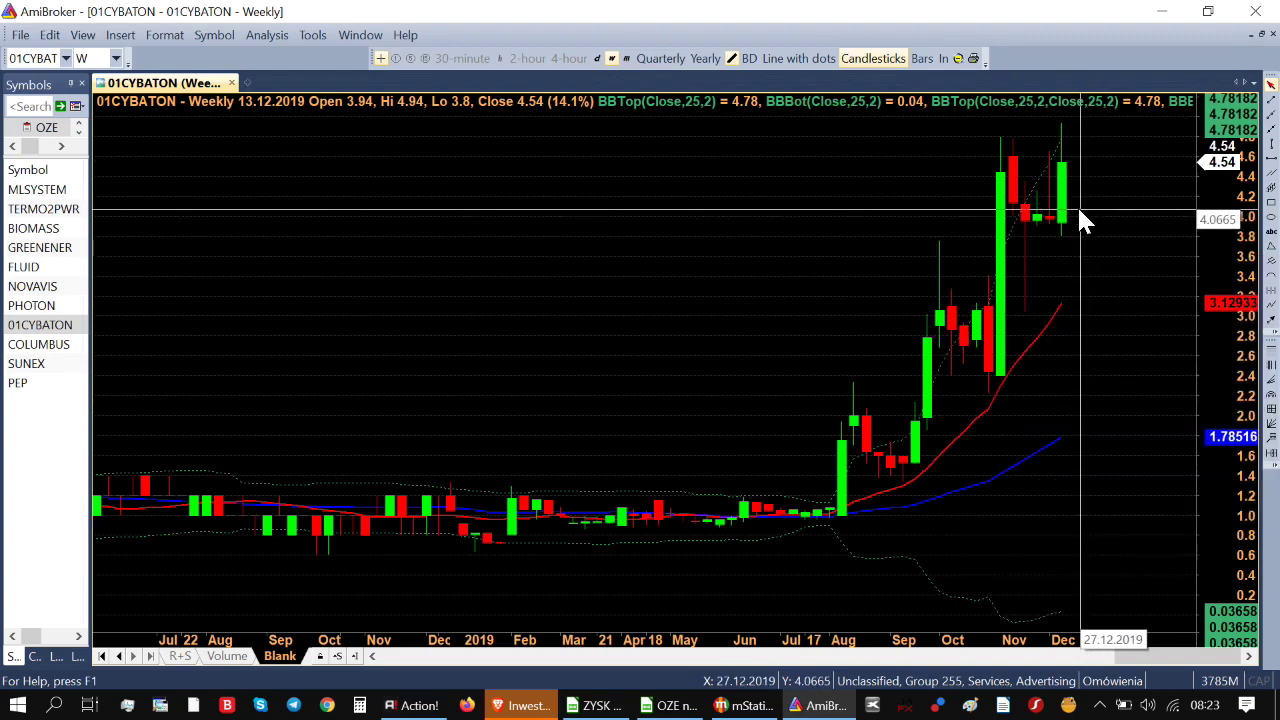
key("ctrl+l")
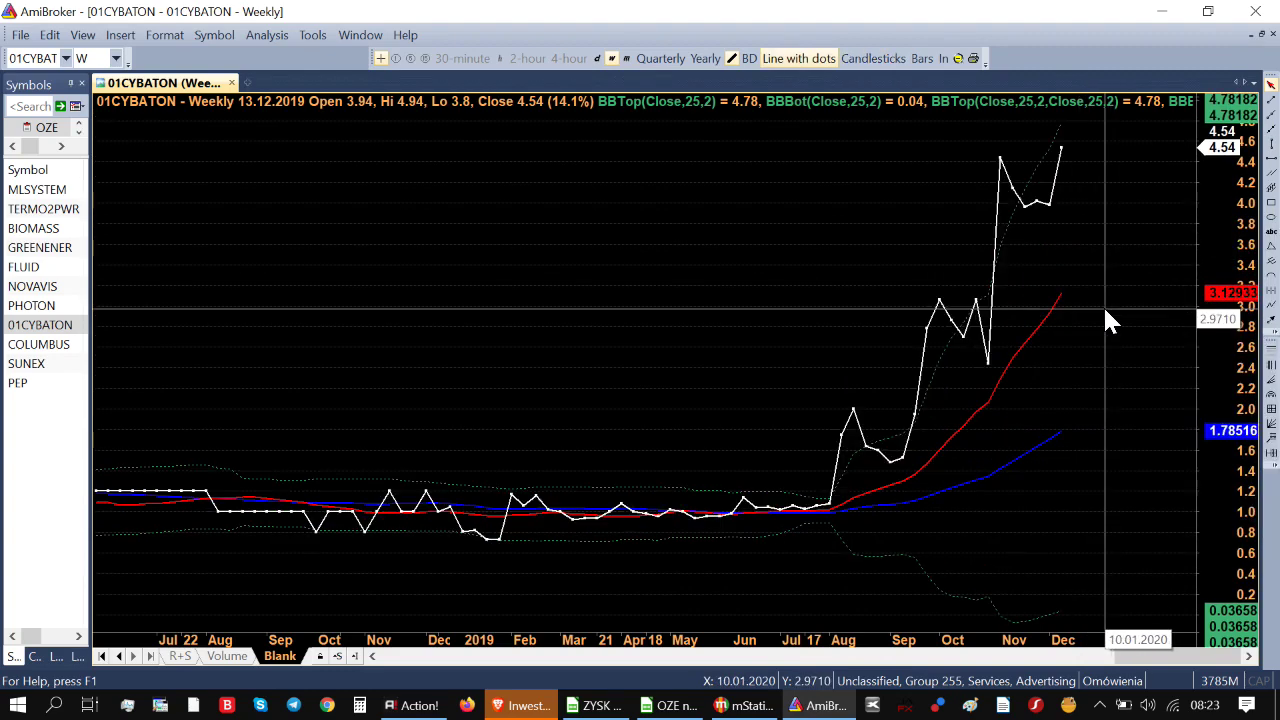
key("ctrl+k")
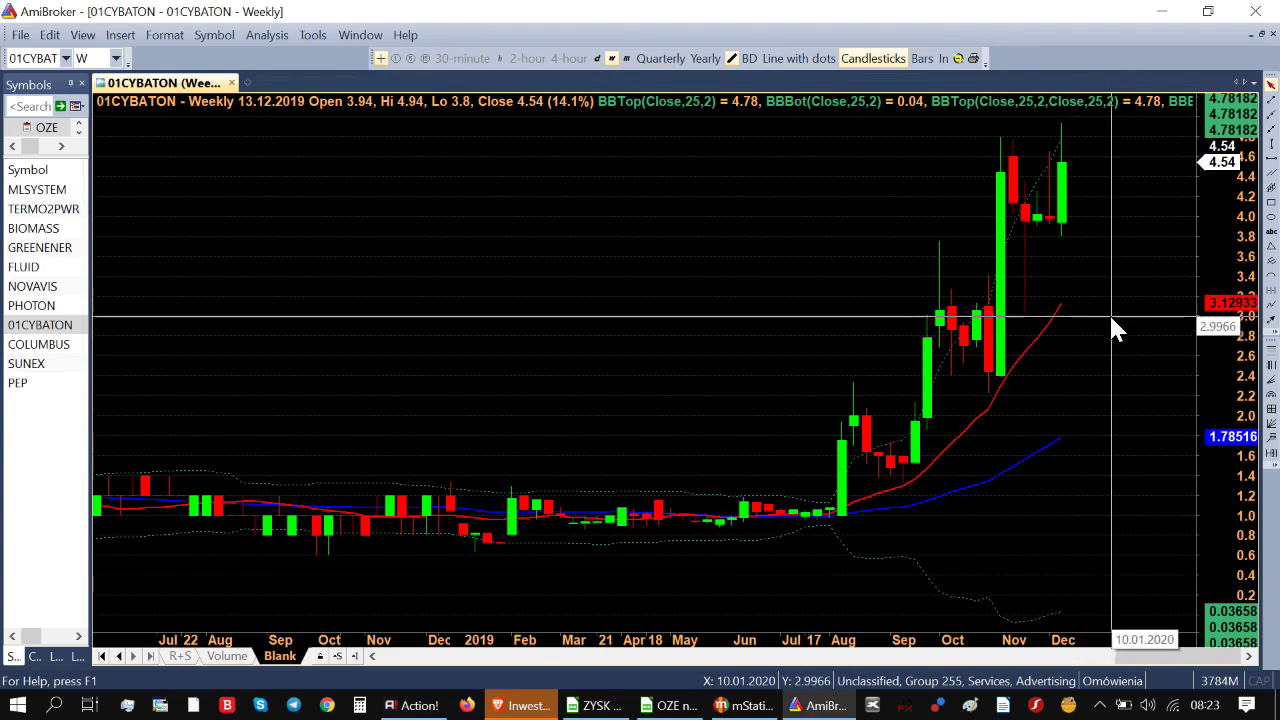
mouse_move(1137, 312)
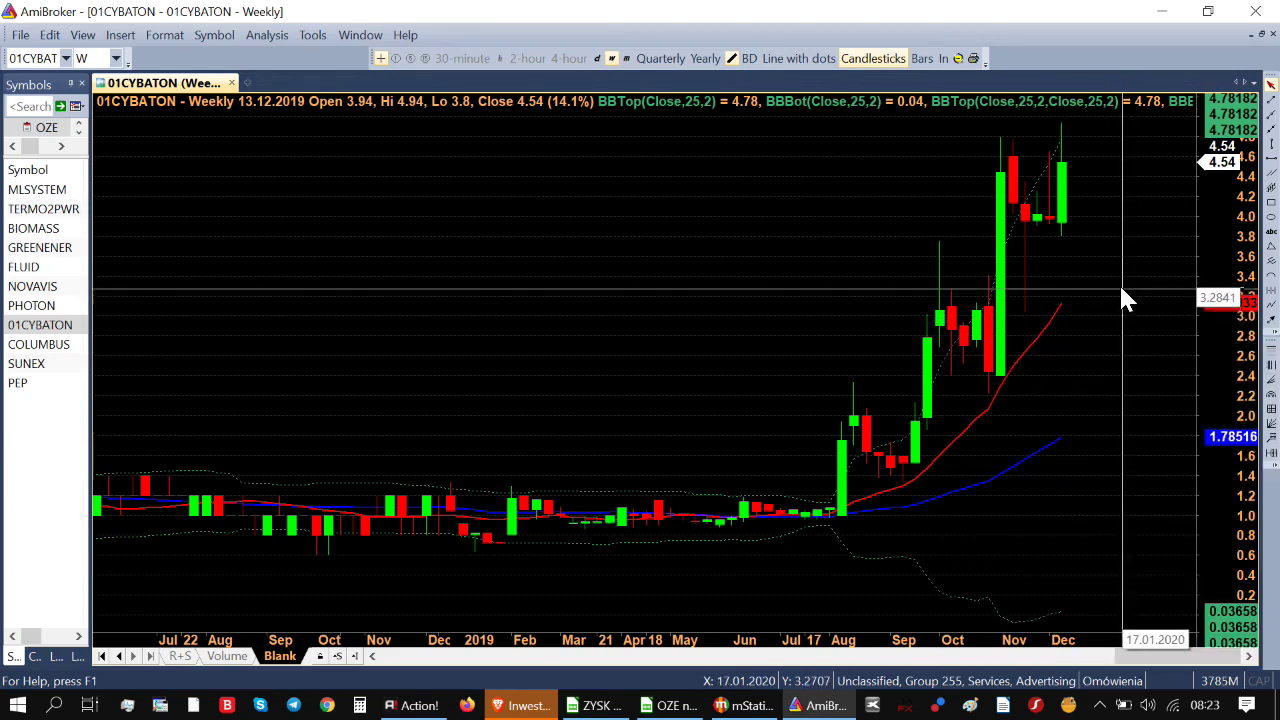
mouse_move(1113, 288)
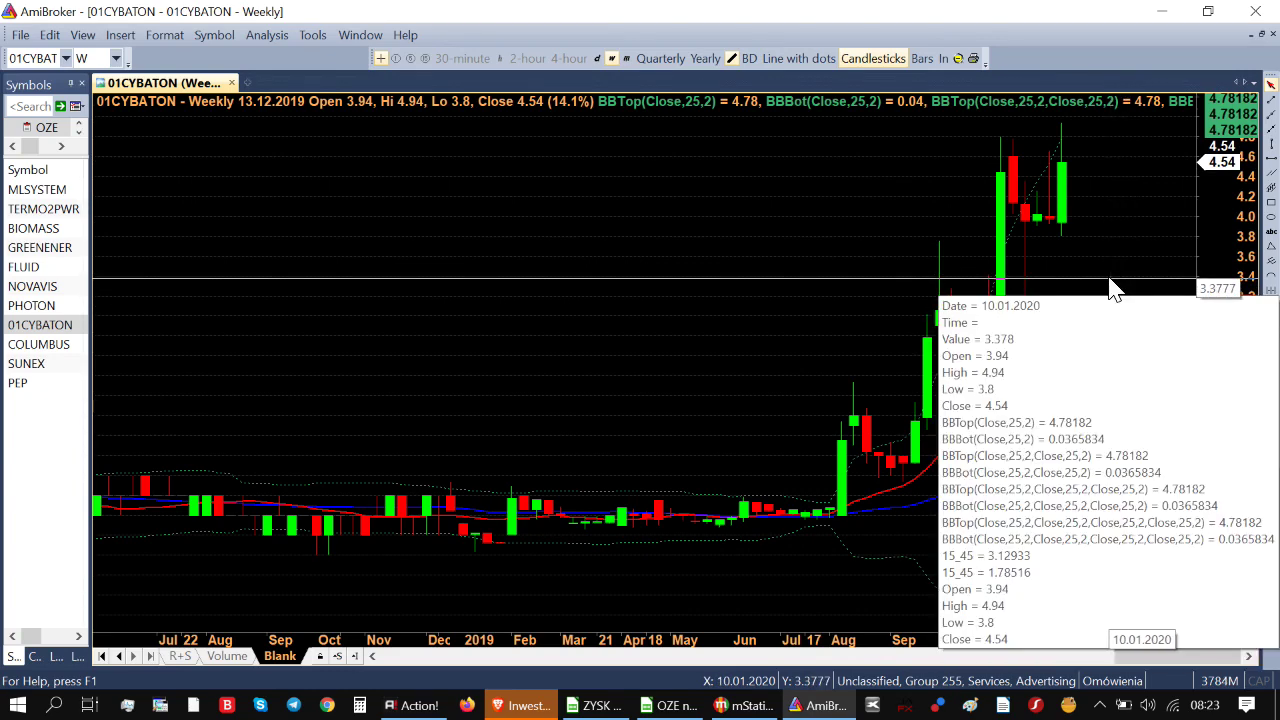
mouse_move(600, 317)
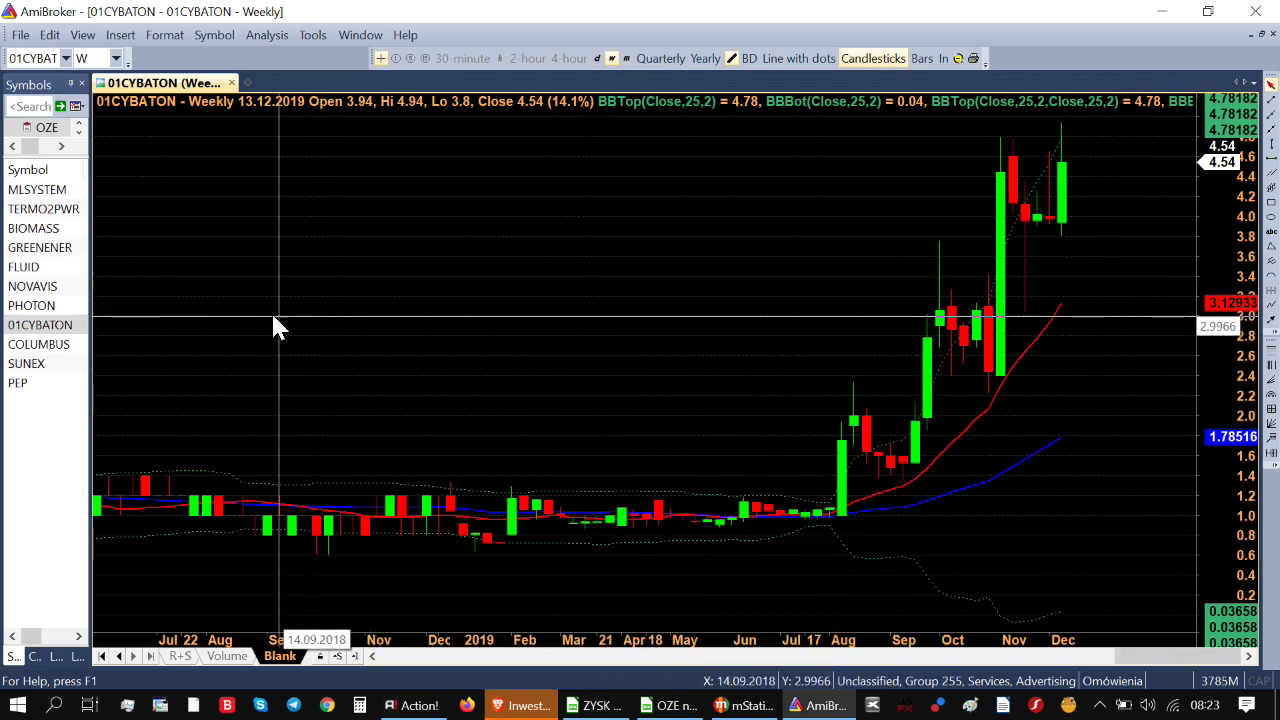
- Display the weekly PHOTON chart and examine its latest prices as a line with dots and as candlesticks
left_click(56, 305)
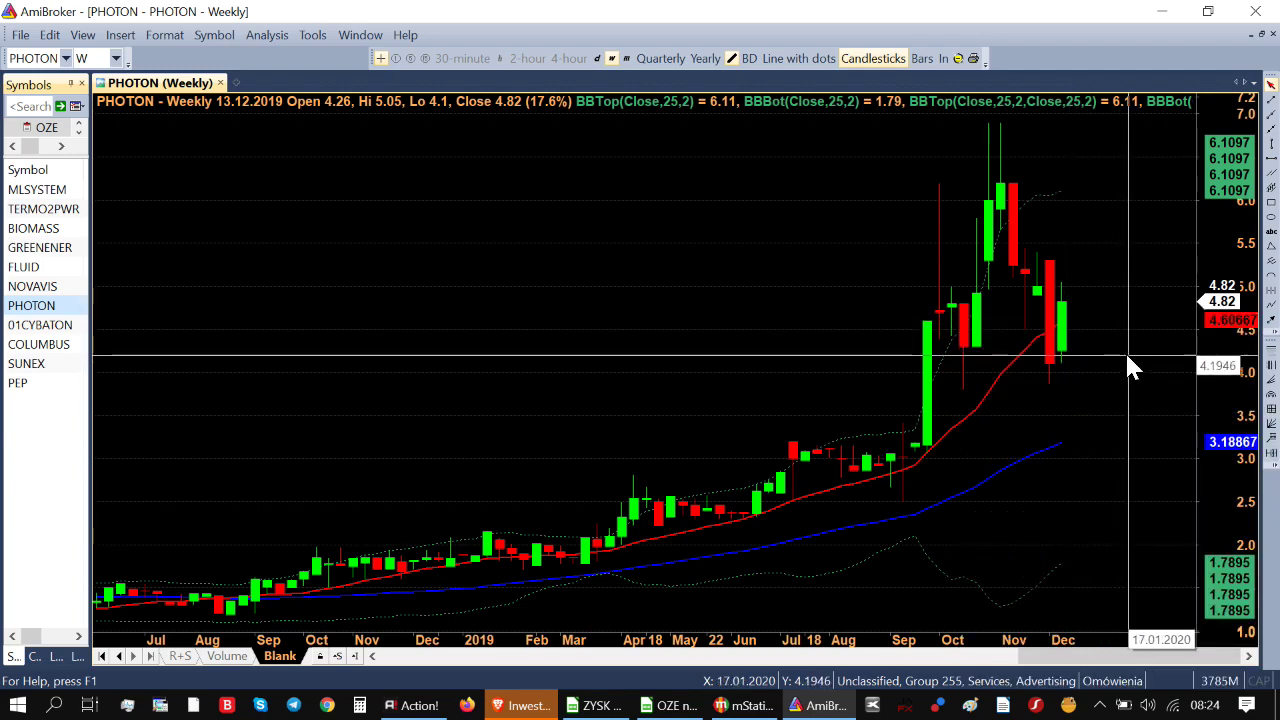
key("ctrl+shift+l")
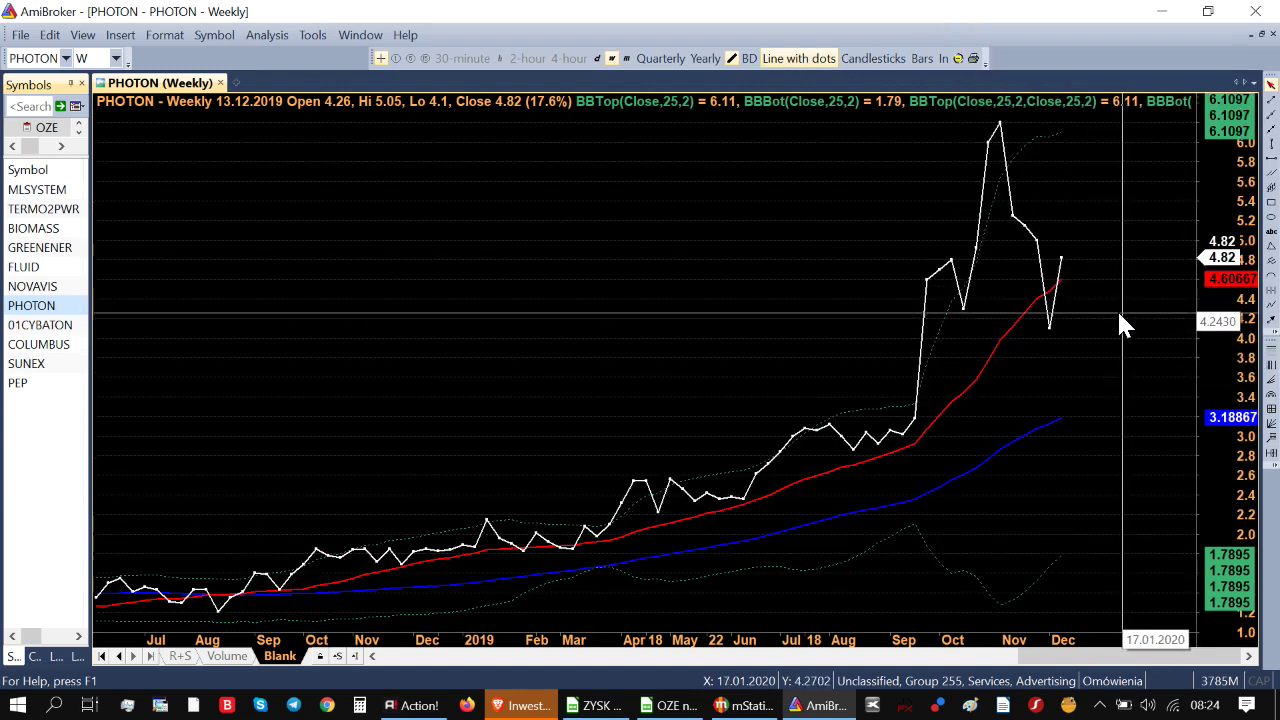
mouse_move(1107, 335)
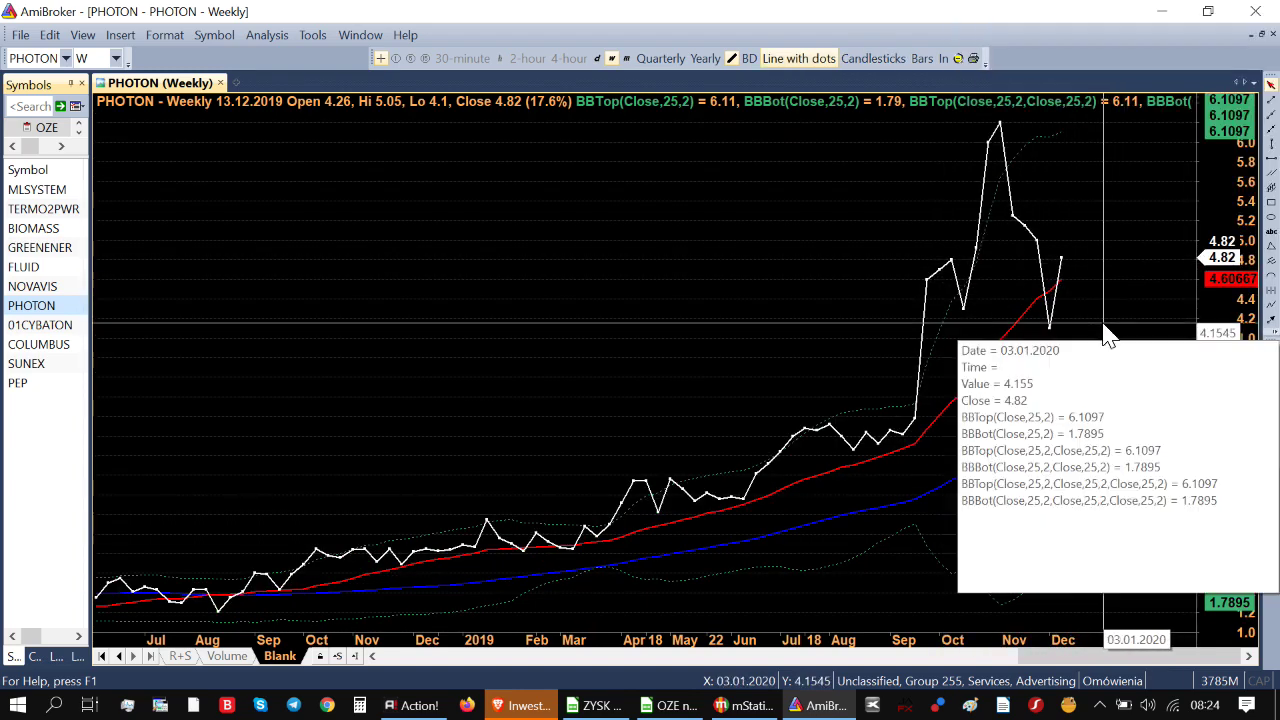
key("ctrl+shift+c")
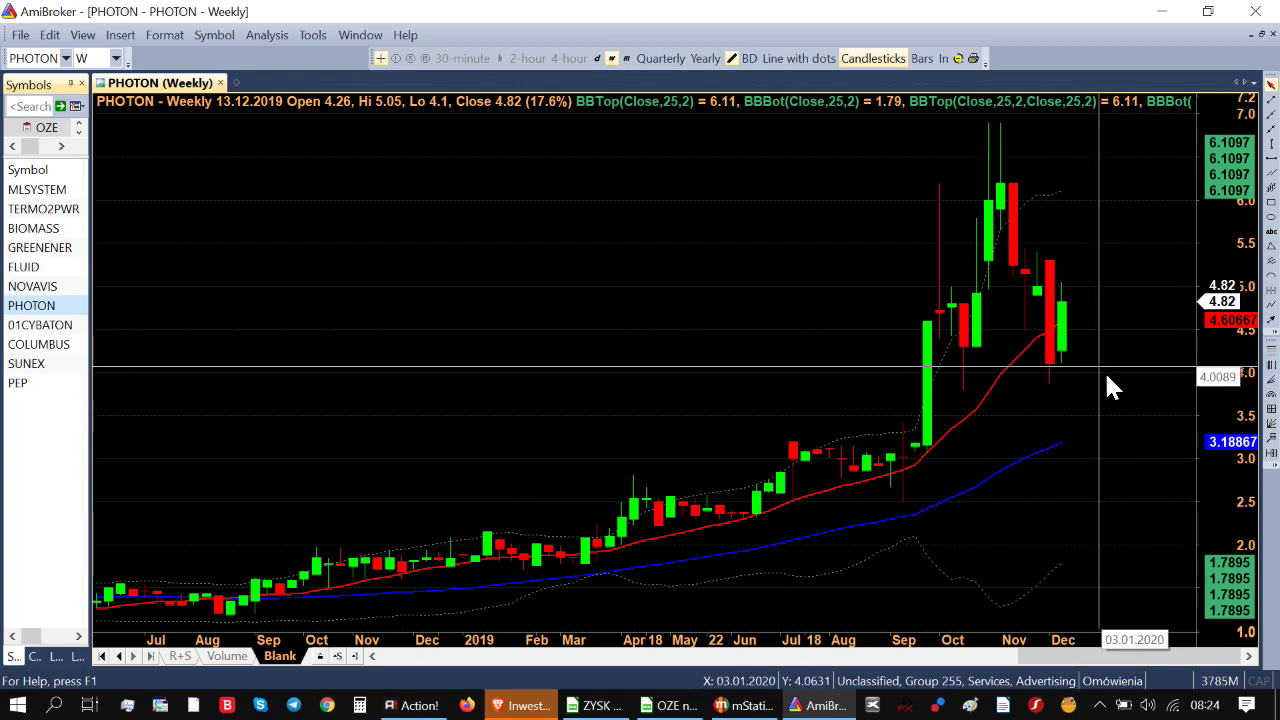
mouse_move(1068, 443)
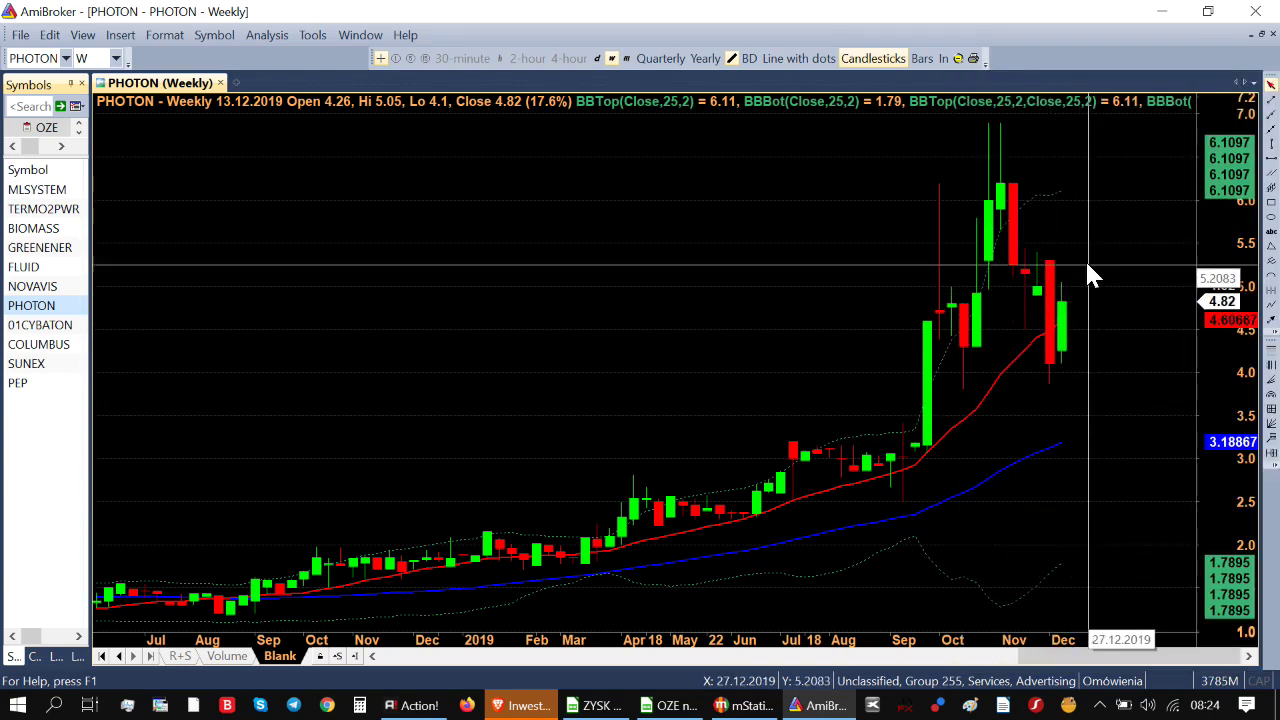
mouse_move(1110, 262)
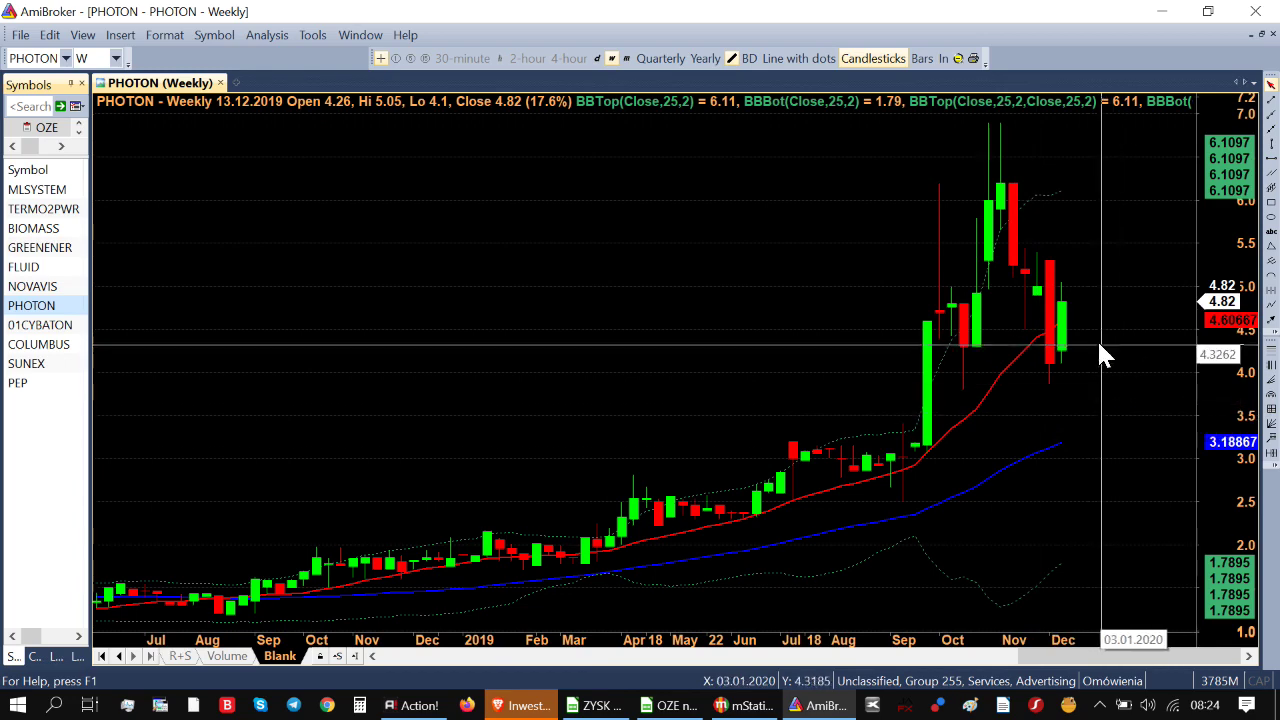
- Display the weekly NOVAVIS chart and mark the 23.08.2019 candle before the rally with the vertical selector line
left_click(33, 286)
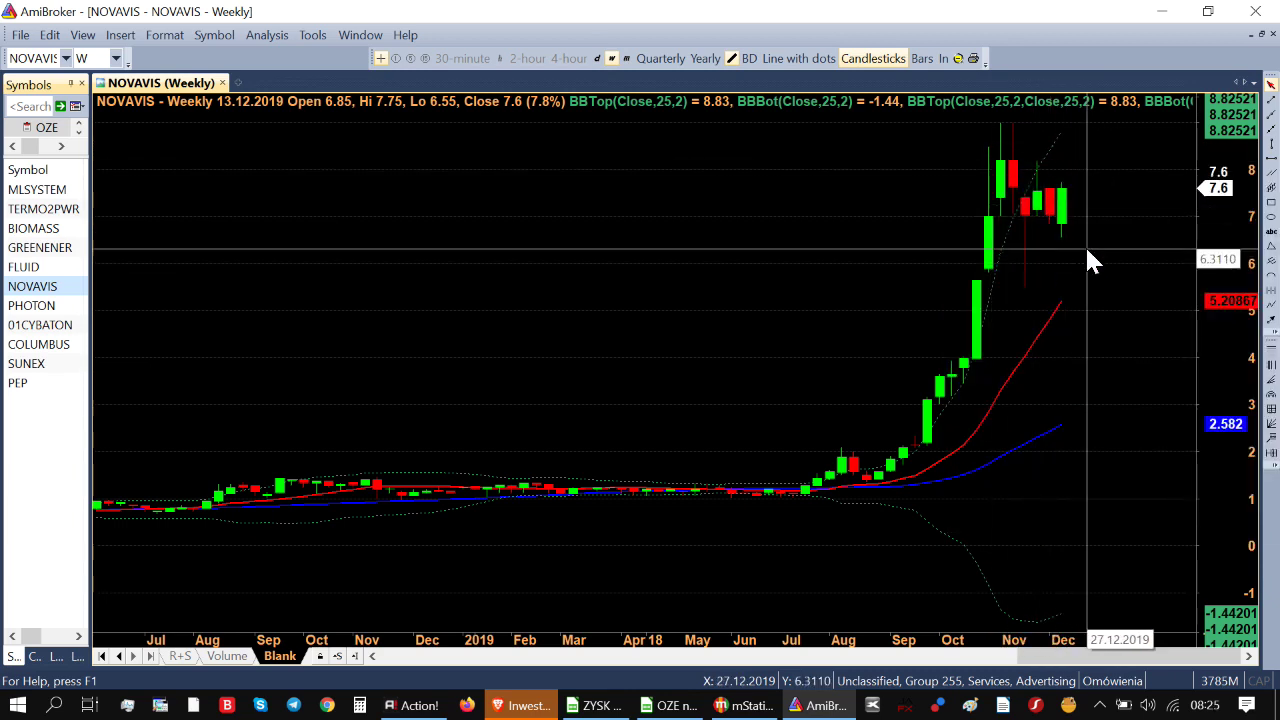
mouse_move(1083, 243)
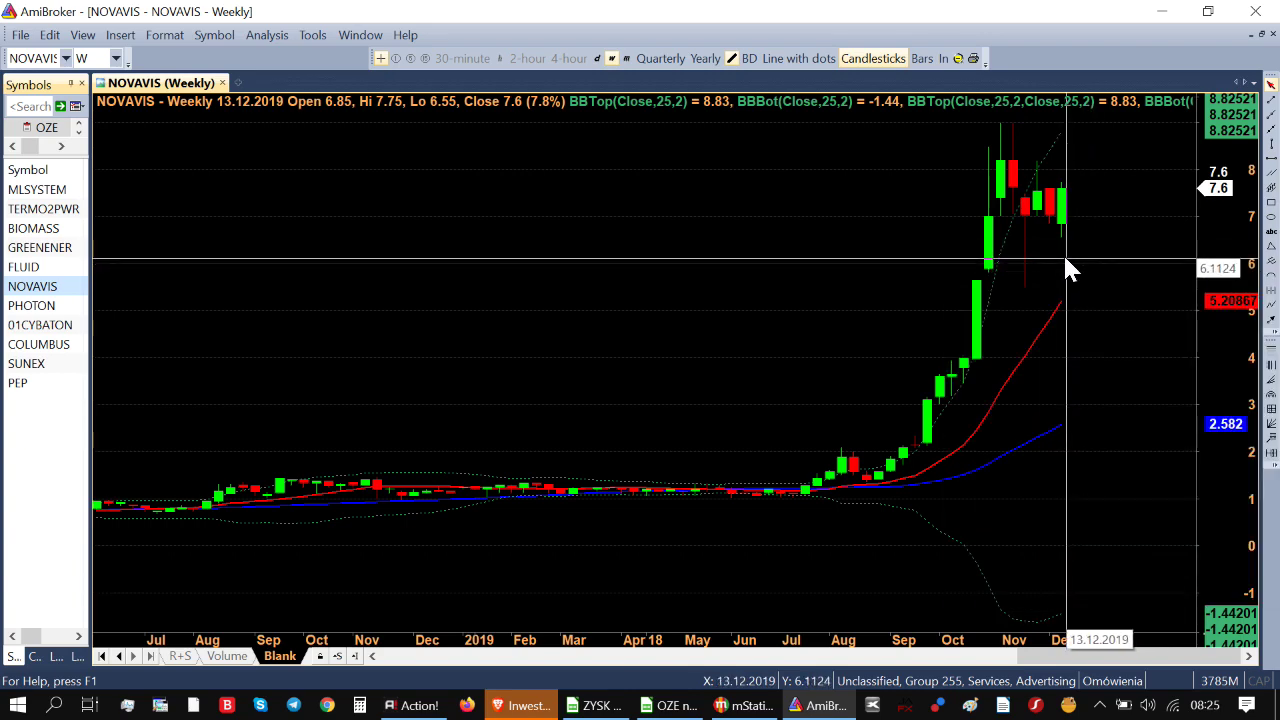
mouse_move(1037, 366)
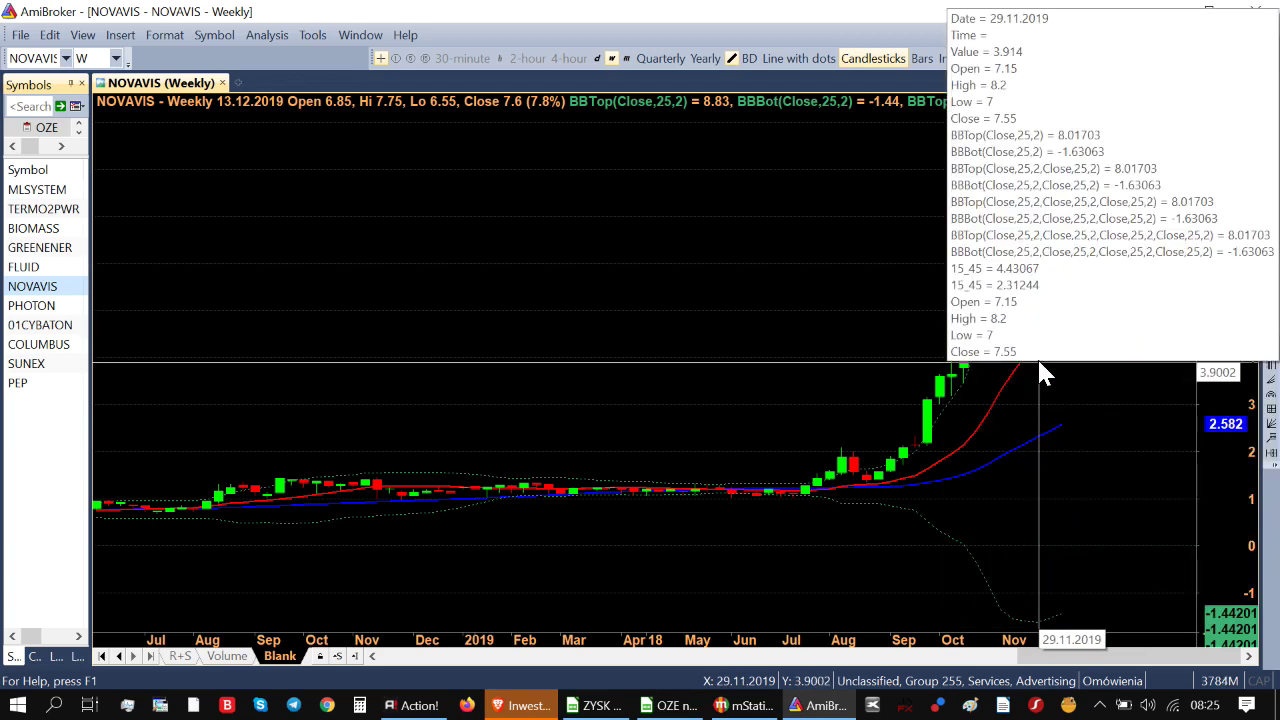
mouse_move(965, 487)
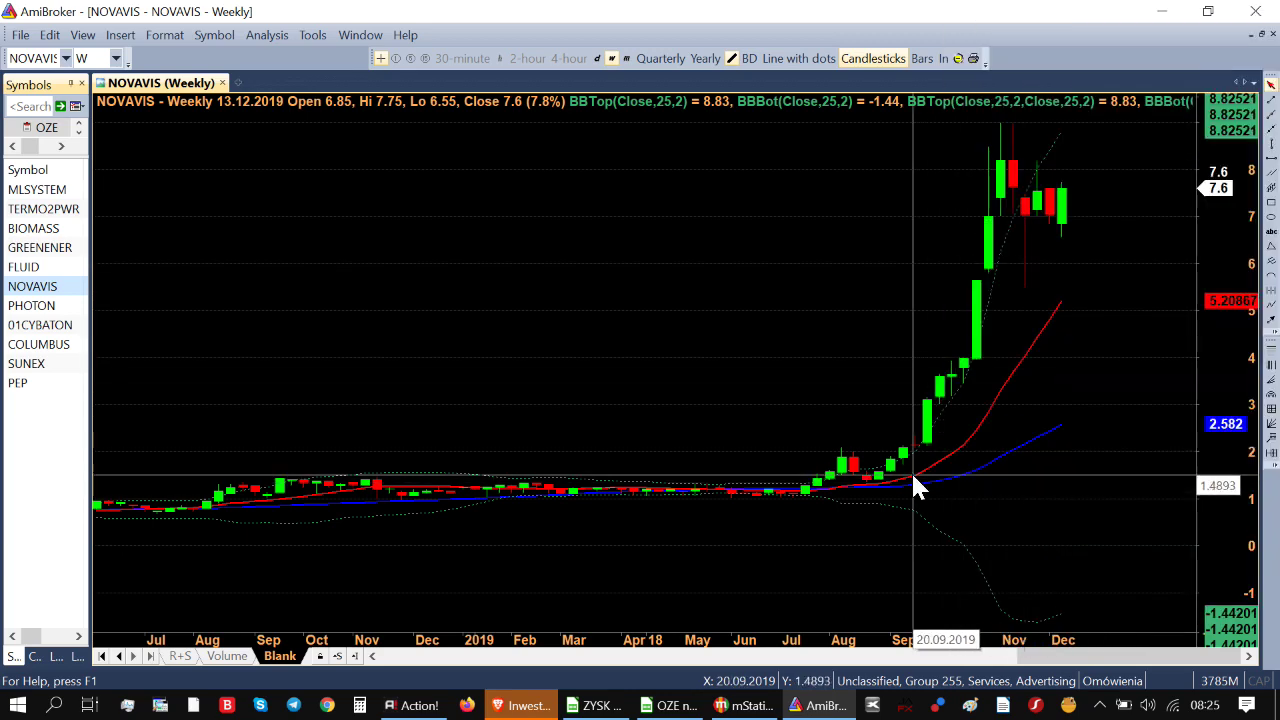
left_click(872, 490)
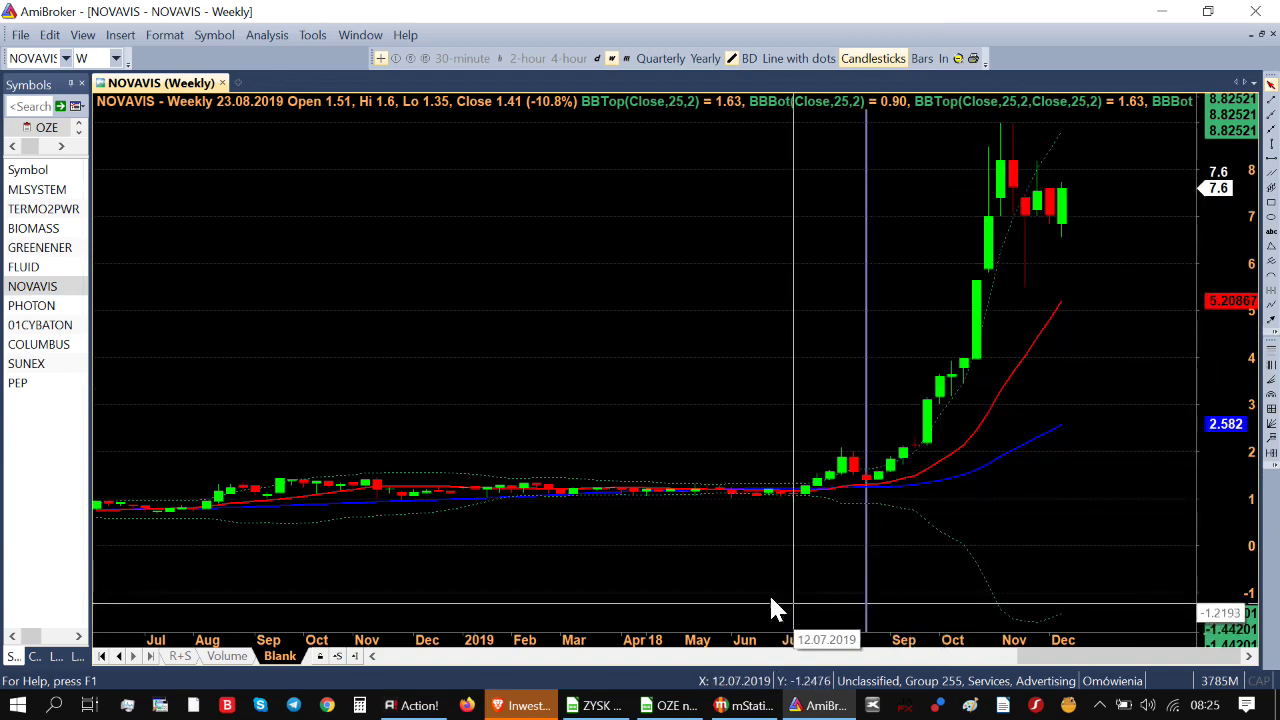
- Switch to the profit calculation spreadsheet and set Cena p to 1,60 zł
left_click(600, 706)
left_click(314, 253)
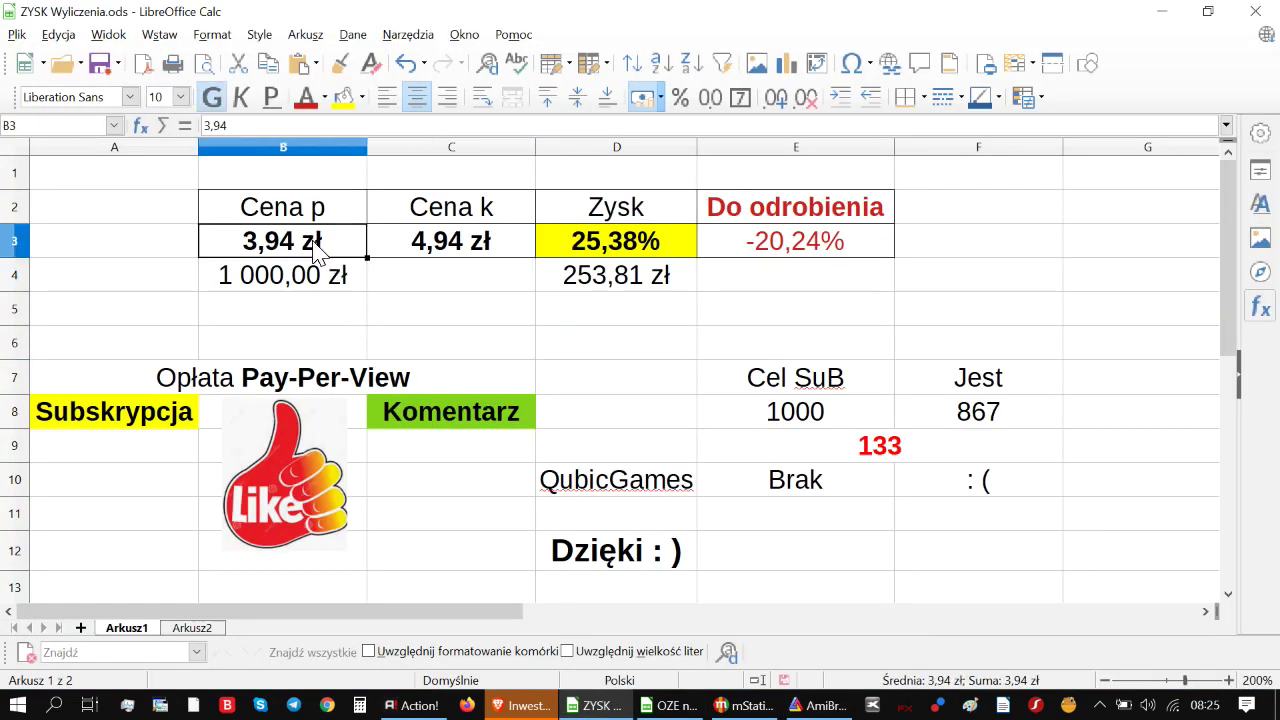
type("1,60")
left_click(460, 255)
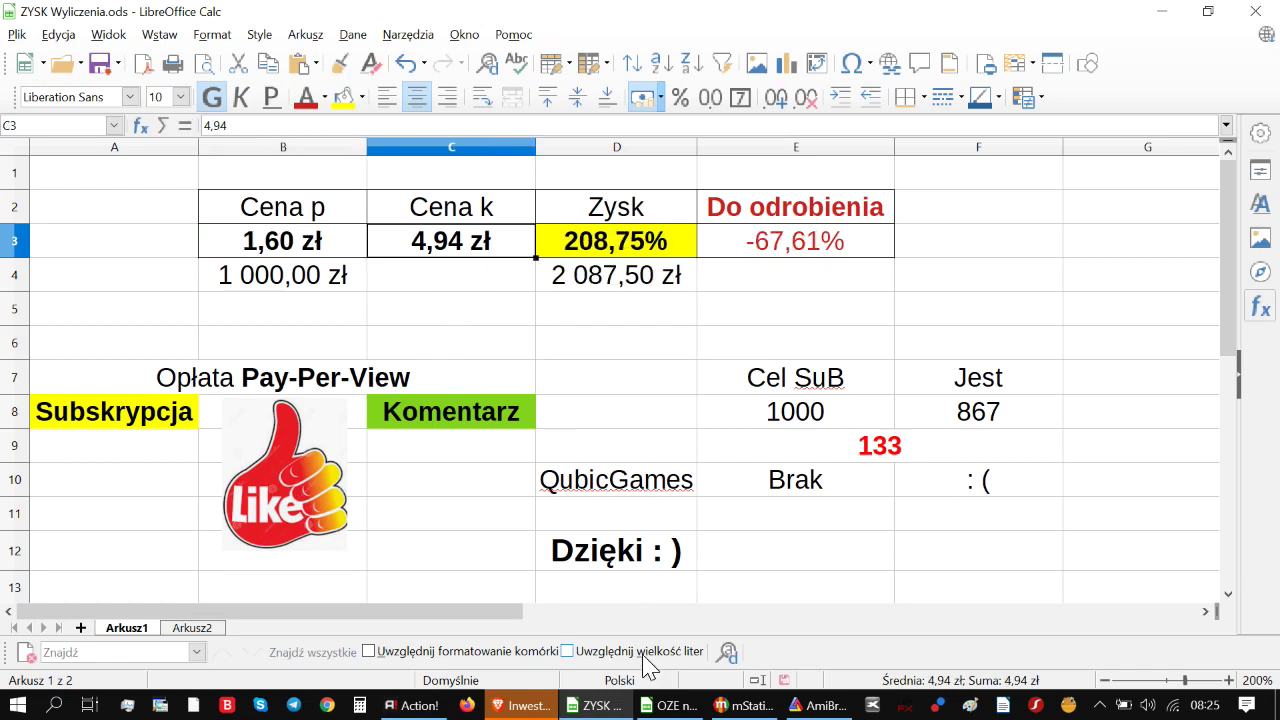
- Mark the 08.11.2019 peak candle on the NOVAVIS chart in AmiBroker, and set Cena k to 9,00 zł in the profit spreadsheet
left_click(792, 706)
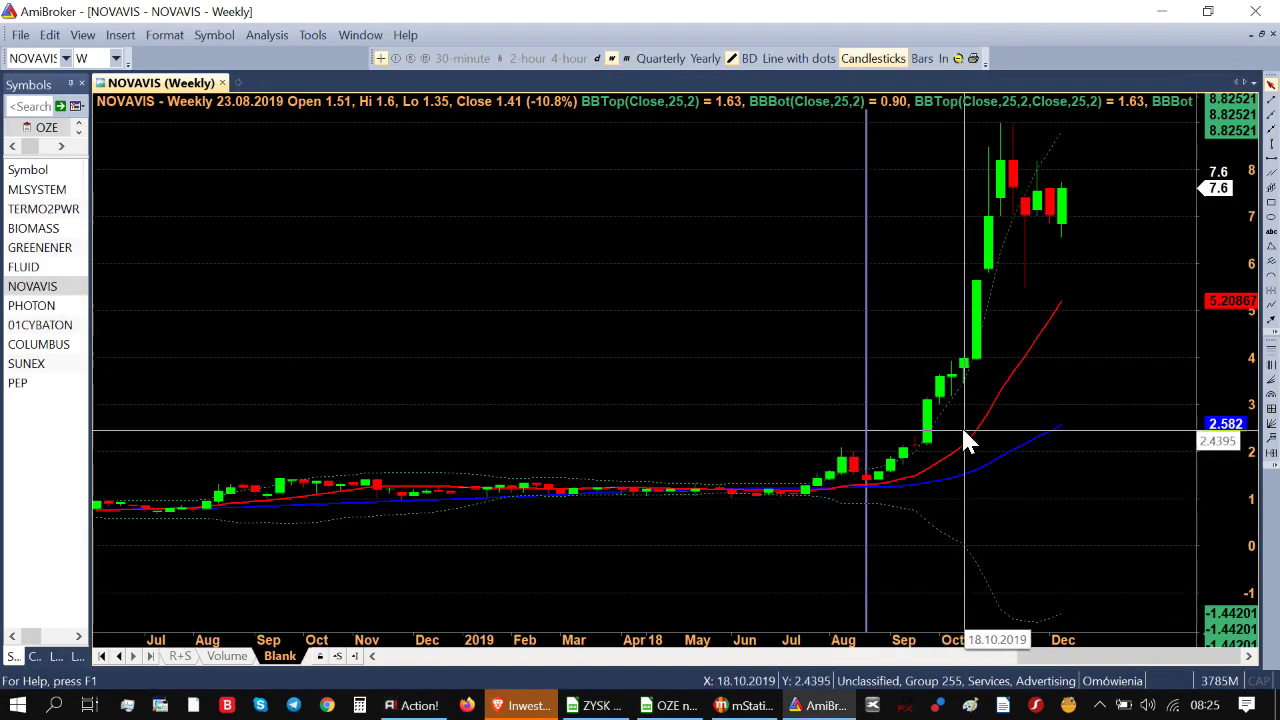
left_click(1001, 195)
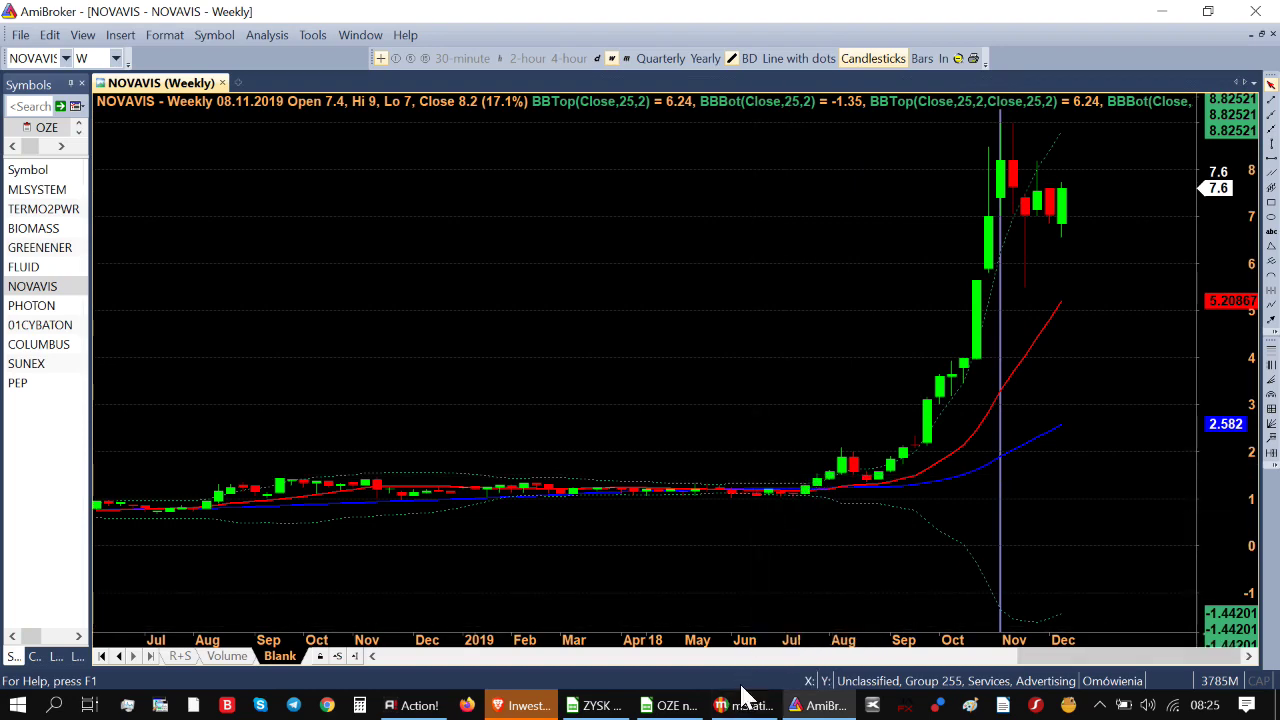
left_click(596, 706)
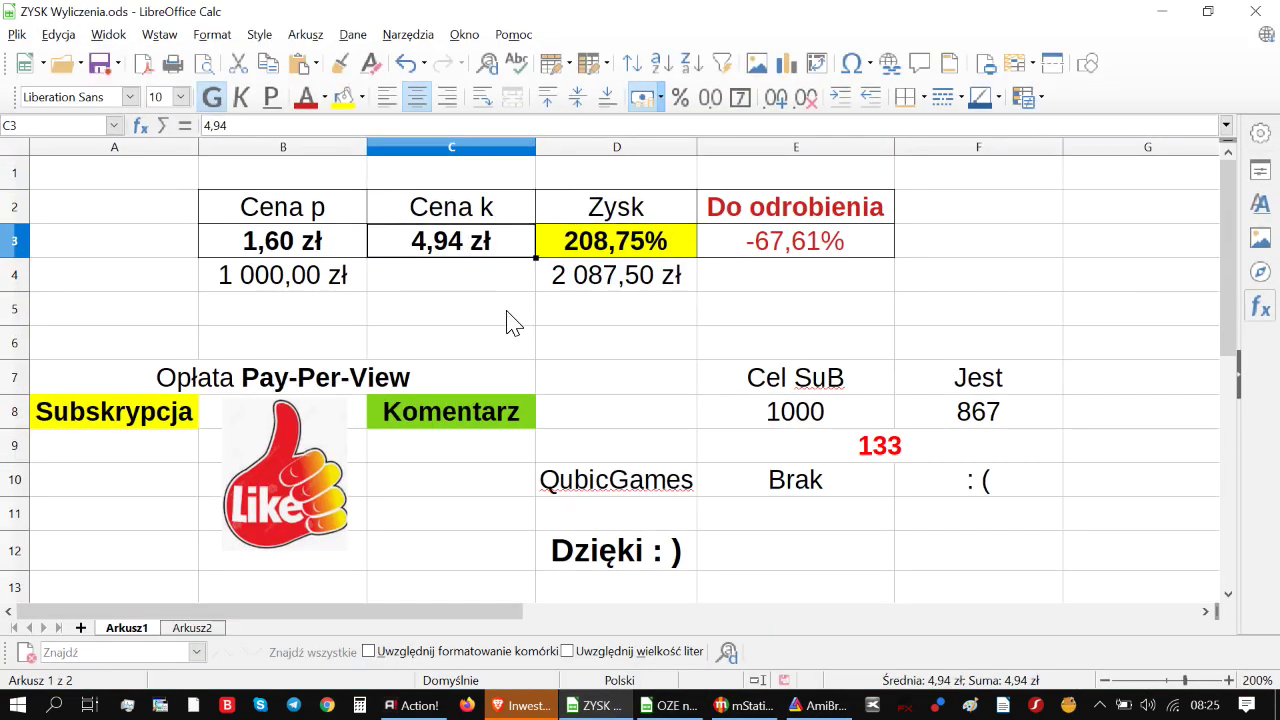
key("Up")
type("9")
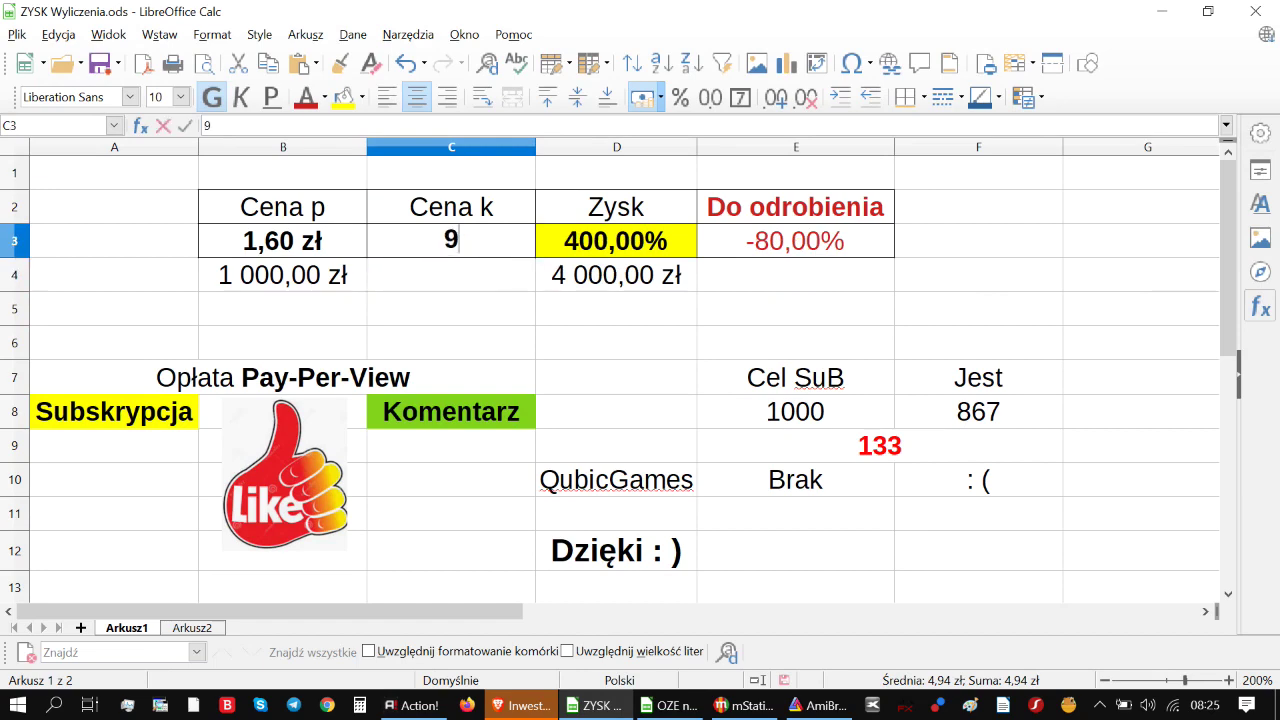
left_click(490, 312)
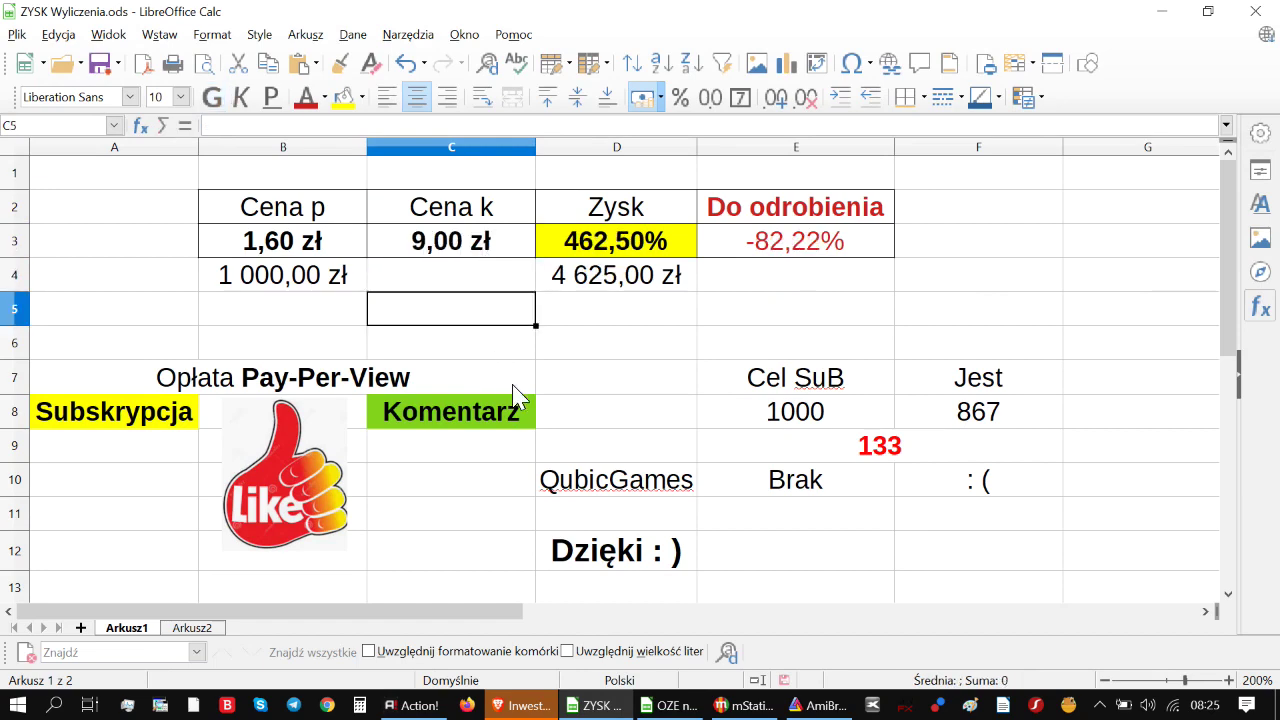
- Return to AmiBroker and display the weekly FLUID chart to examine its candles from August 2019 onward
left_click(818, 706)
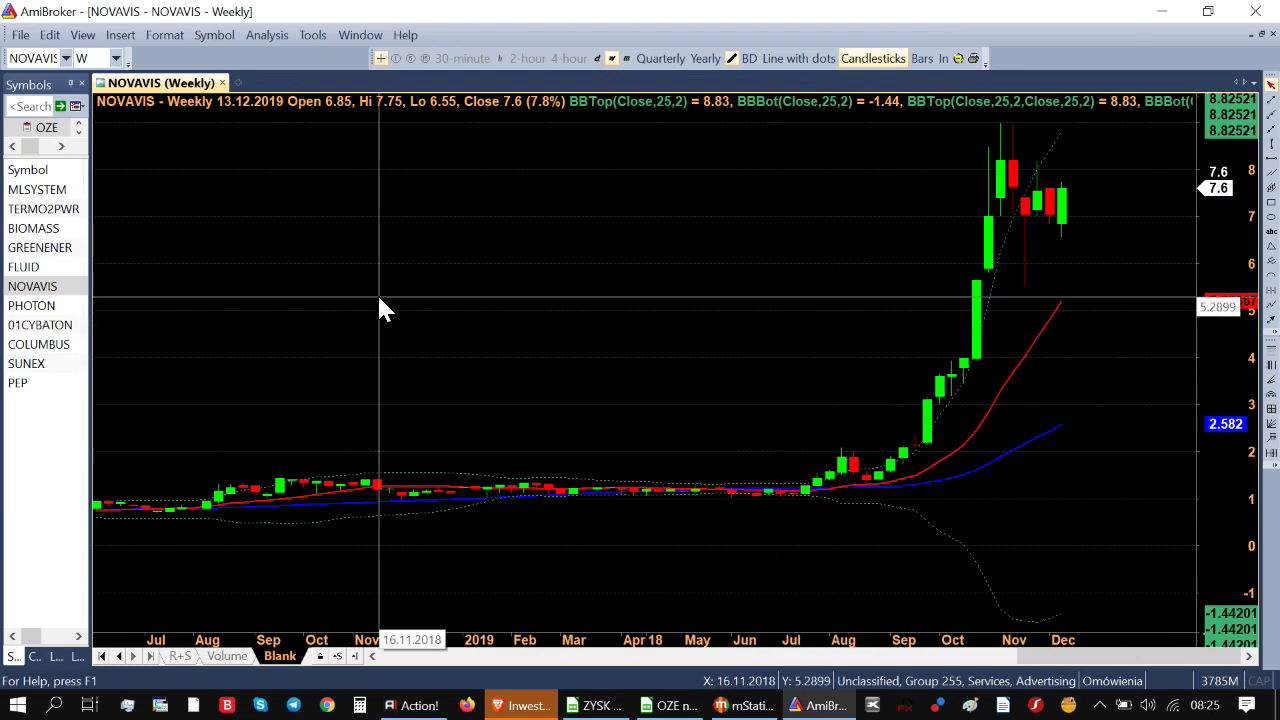
left_click(24, 267)
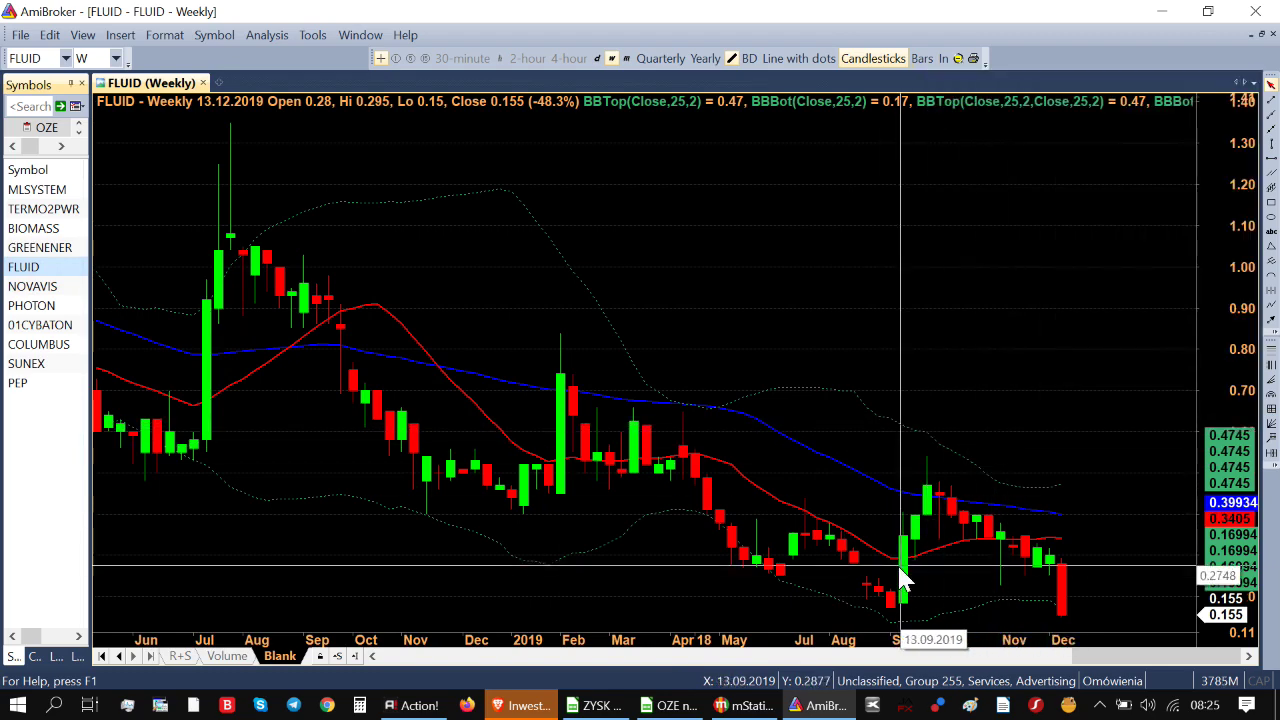
mouse_move(920, 608)
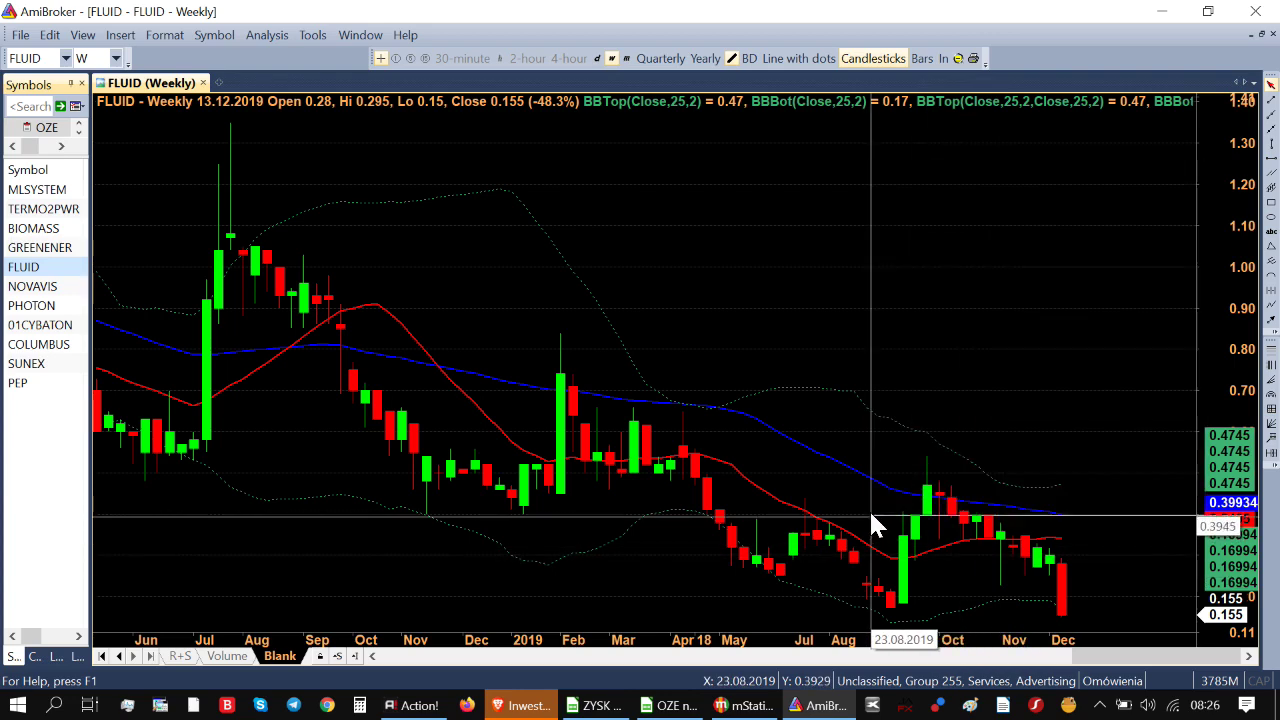
mouse_move(881, 493)
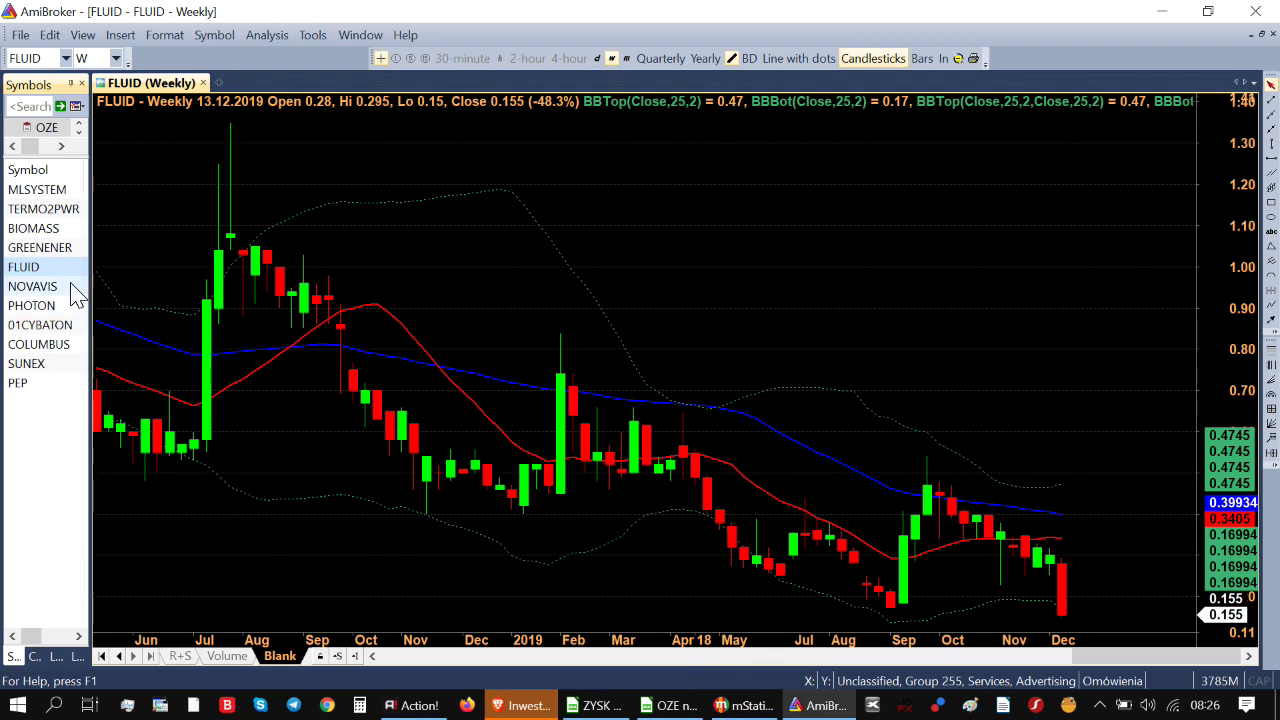
- Display the weekly GREENENER chart, followed by the BIOMASS chart to examine its latest candles against the moving averages
left_click(45, 230)
left_click(42, 250)
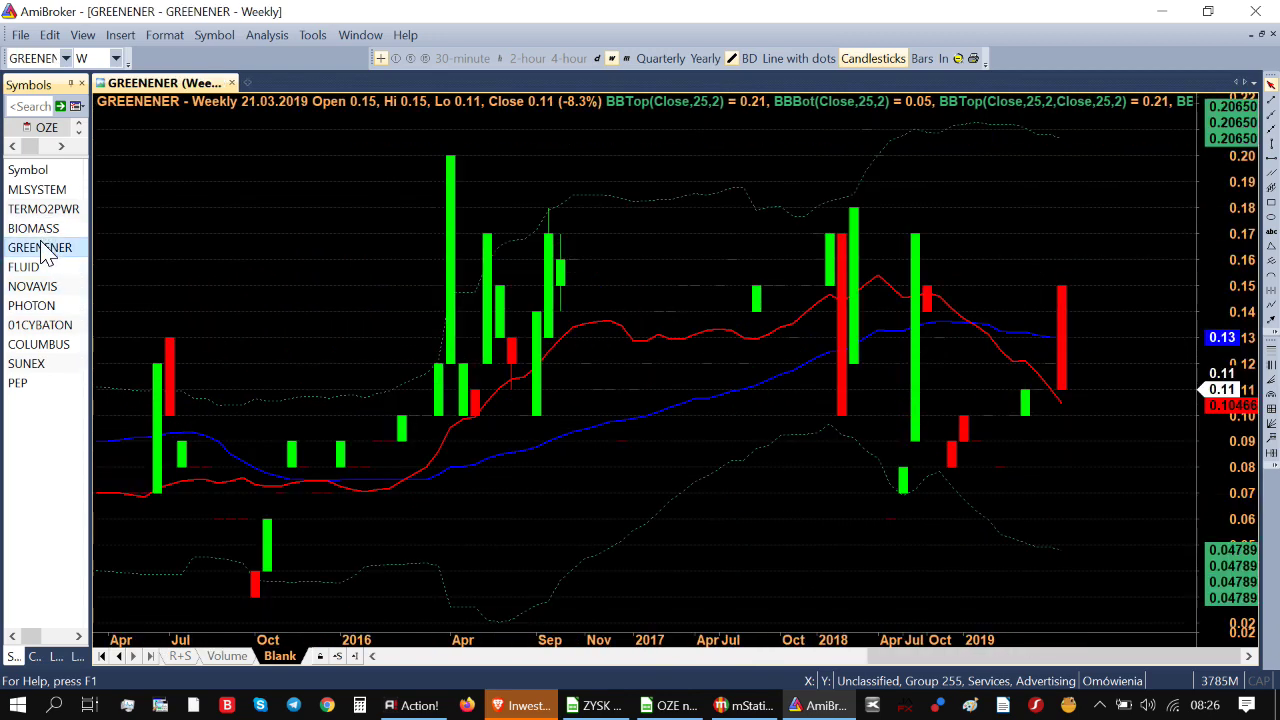
left_click(50, 232)
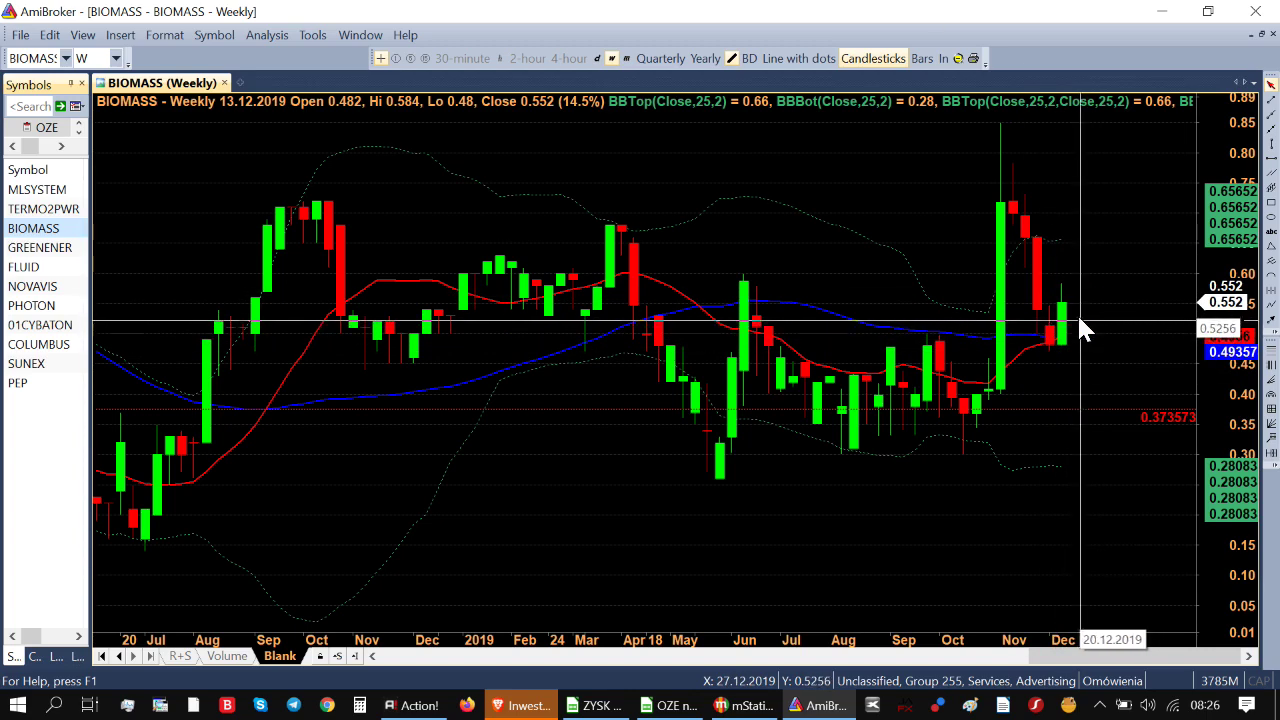
mouse_move(1089, 307)
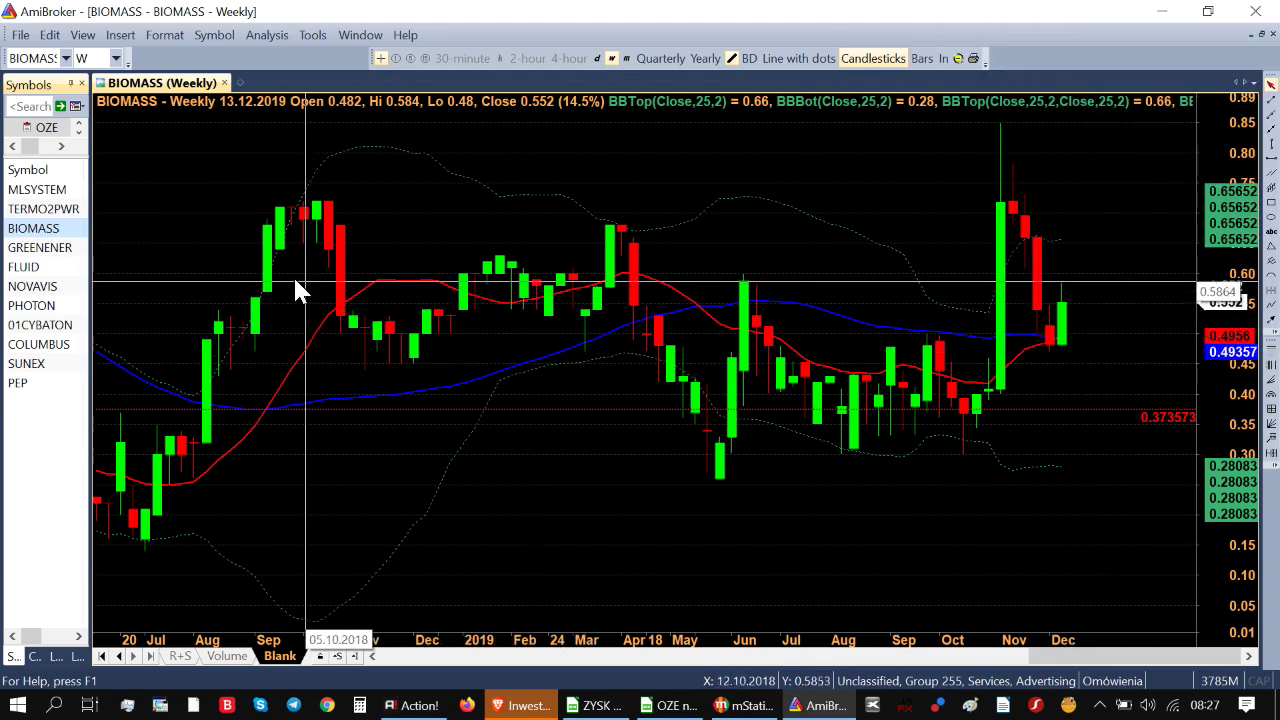
- Display the weekly TERMO2PWR chart and examine its candles against the moving averages and Bollinger bands
left_click(58, 209)
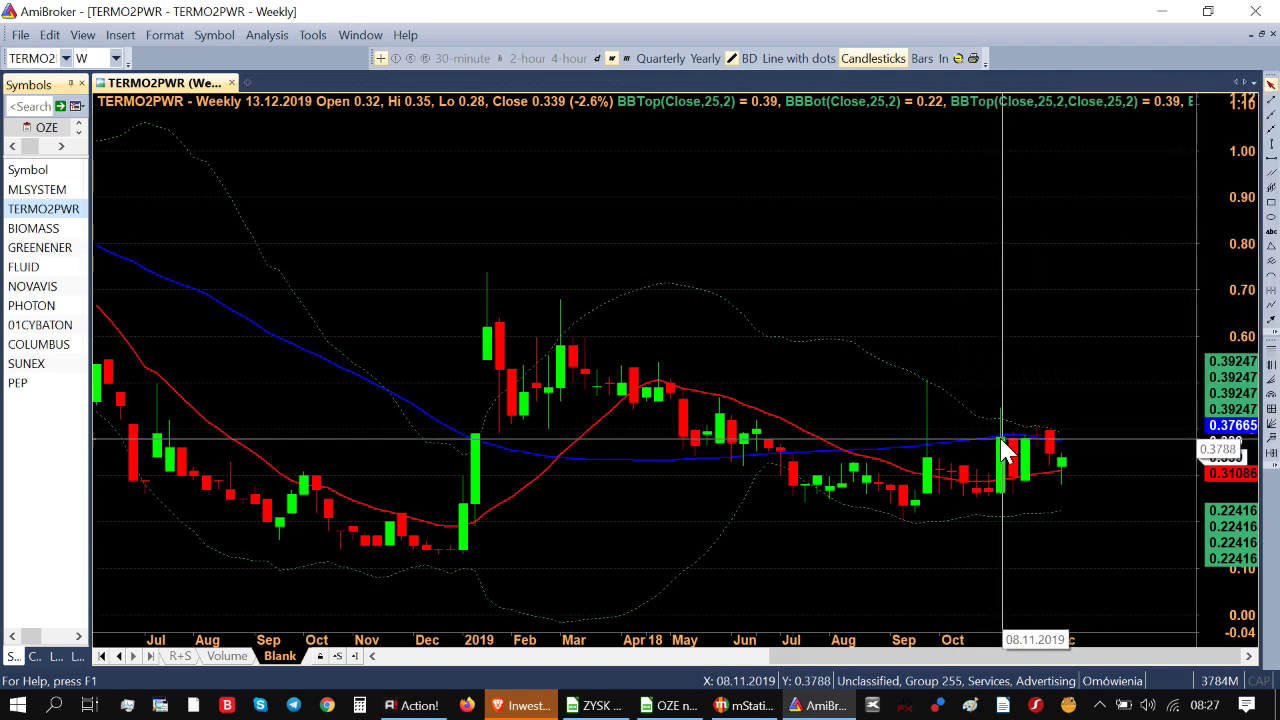
mouse_move(1007, 450)
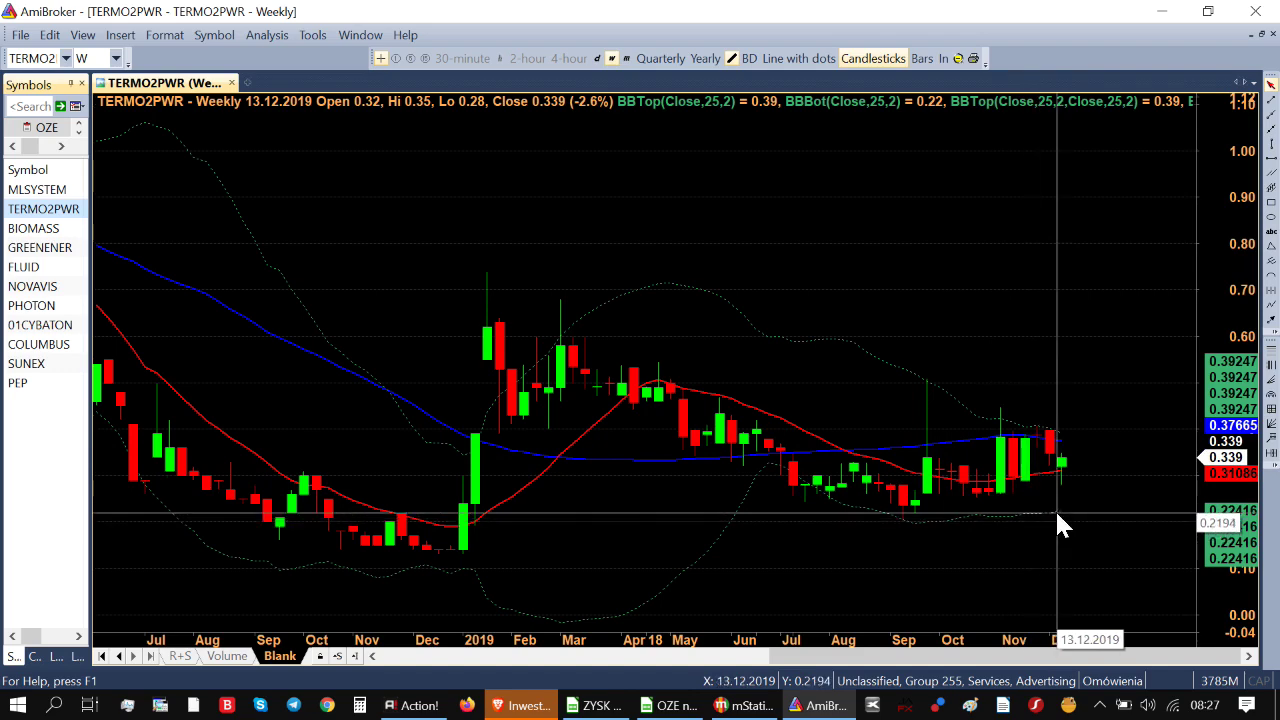
mouse_move(1062, 527)
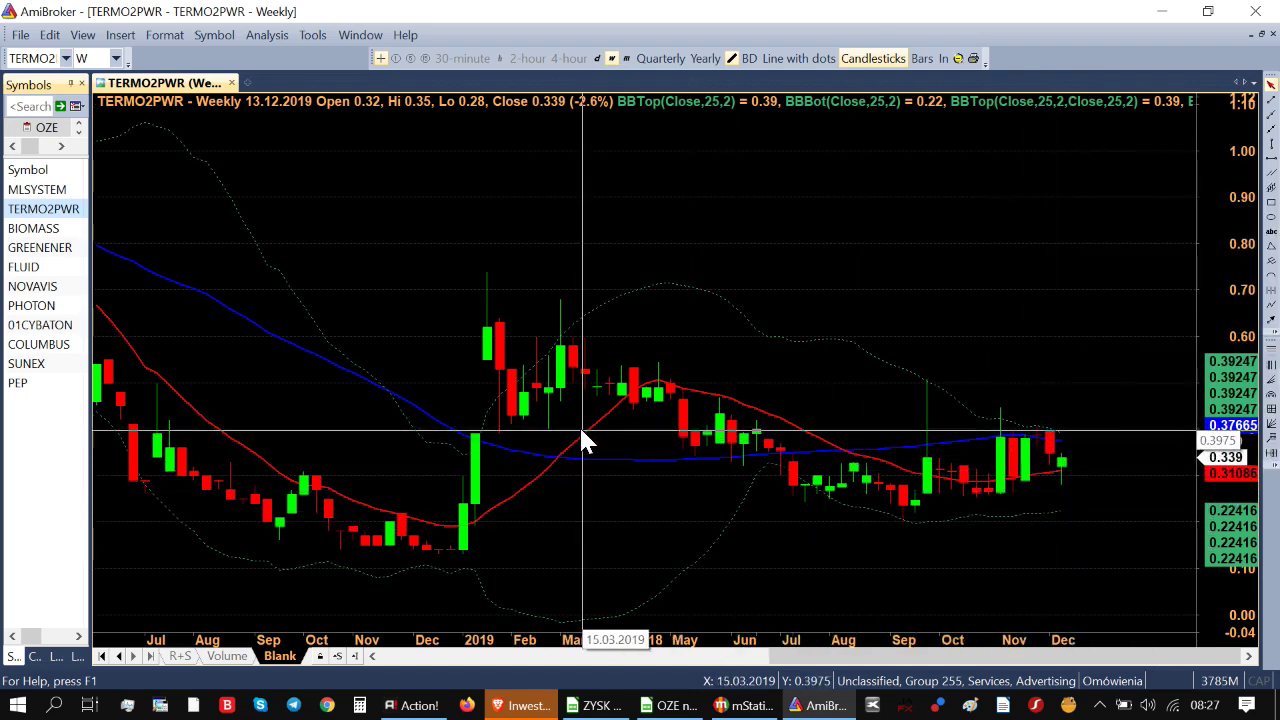
mouse_move(585, 442)
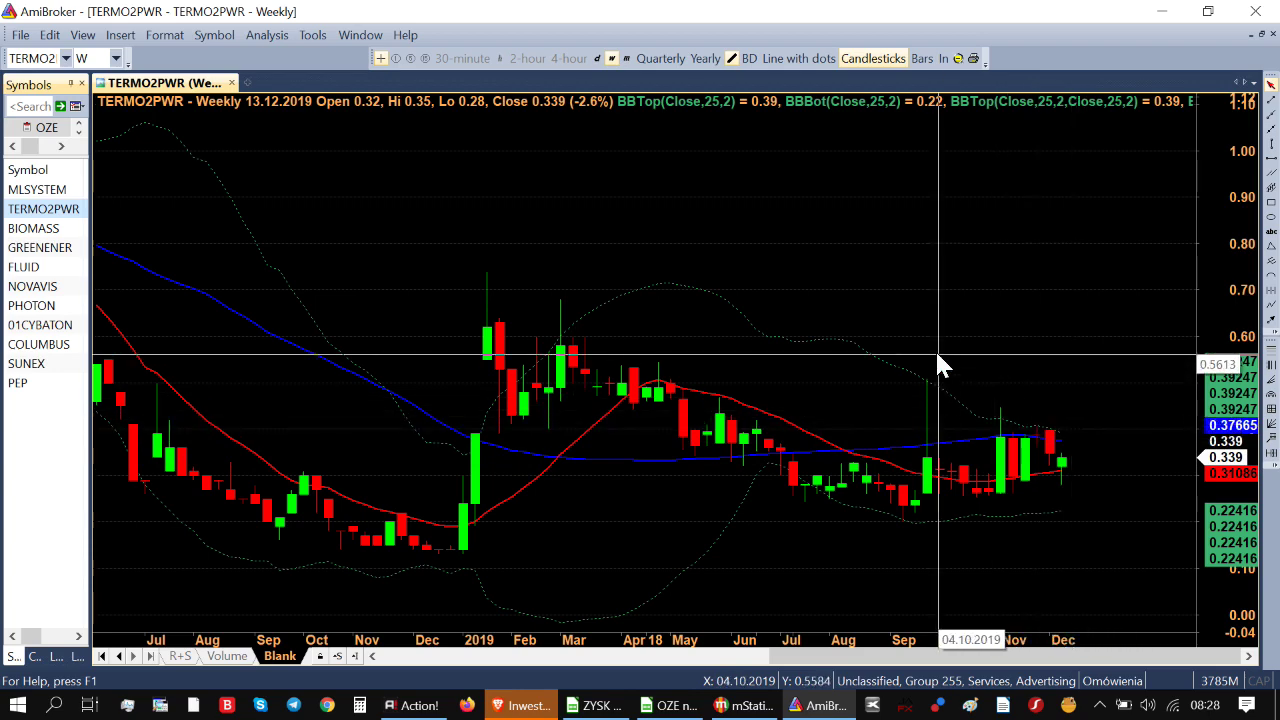
- Display the weekly MLSYSTEM chart and mark the 15.11.2019 candle where the two red trend lines begin to converge
left_click(60, 192)
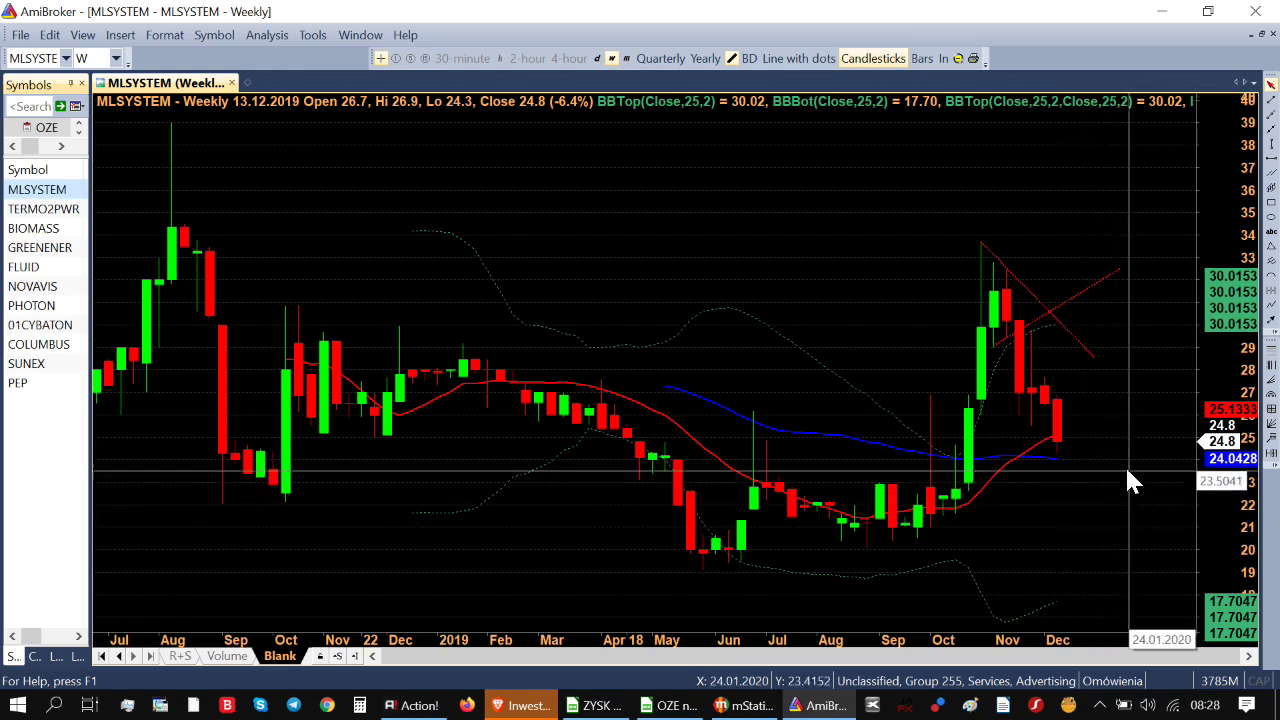
left_click(1010, 315)
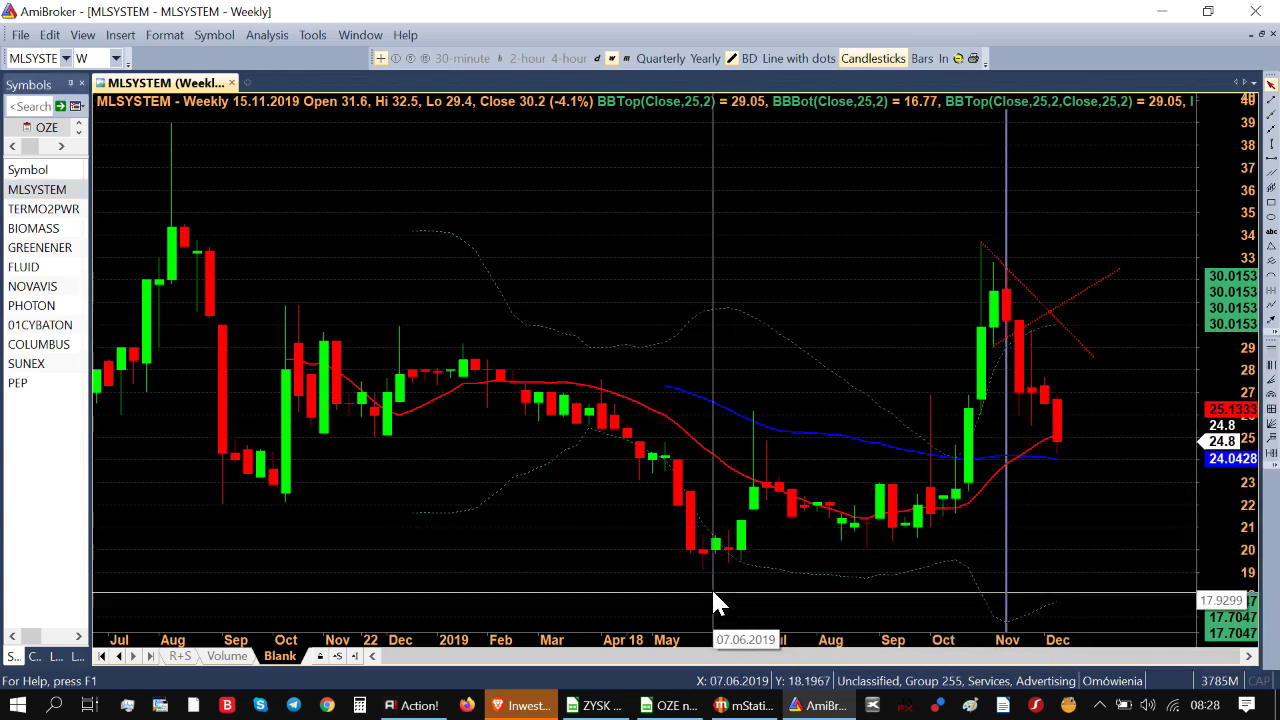
mouse_move(750, 620)
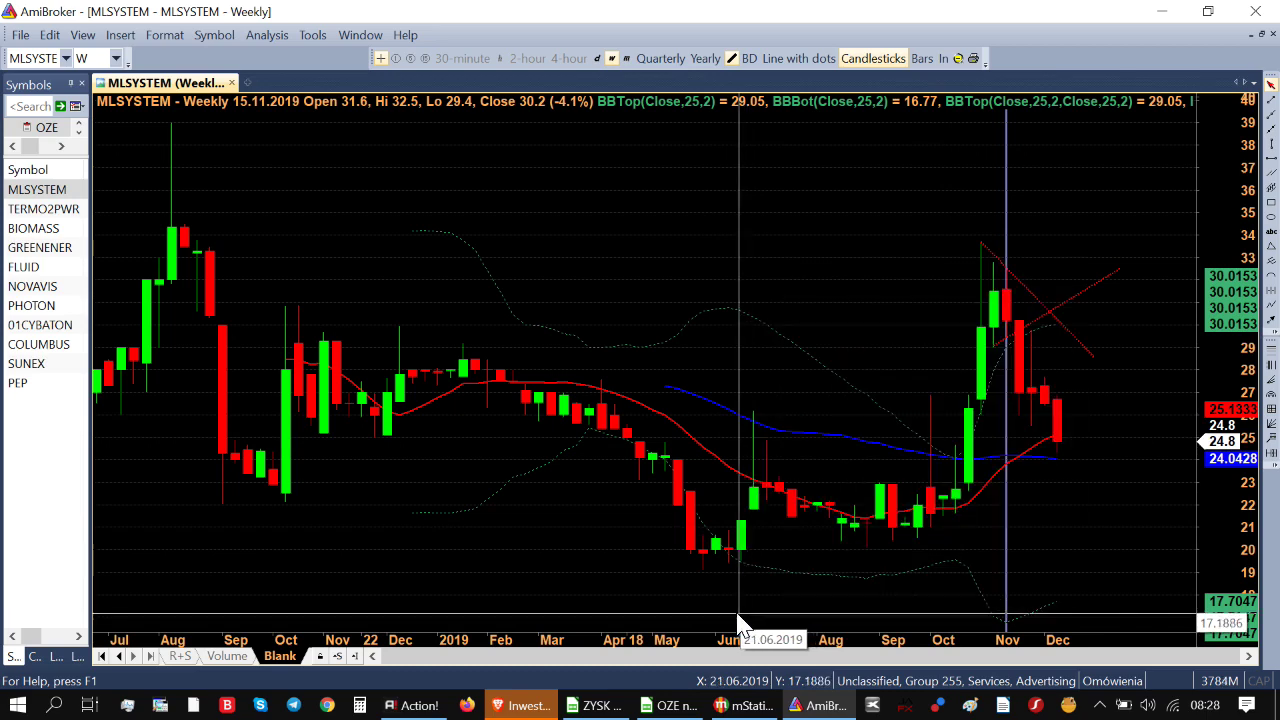
- Set Cena p to 29,40 zł and Cena k to 24,80 zł in the profit spreadsheet, checking the MLSYSTEM chart in AmiBroker for the closing price
left_click(597, 705)
left_click(323, 255)
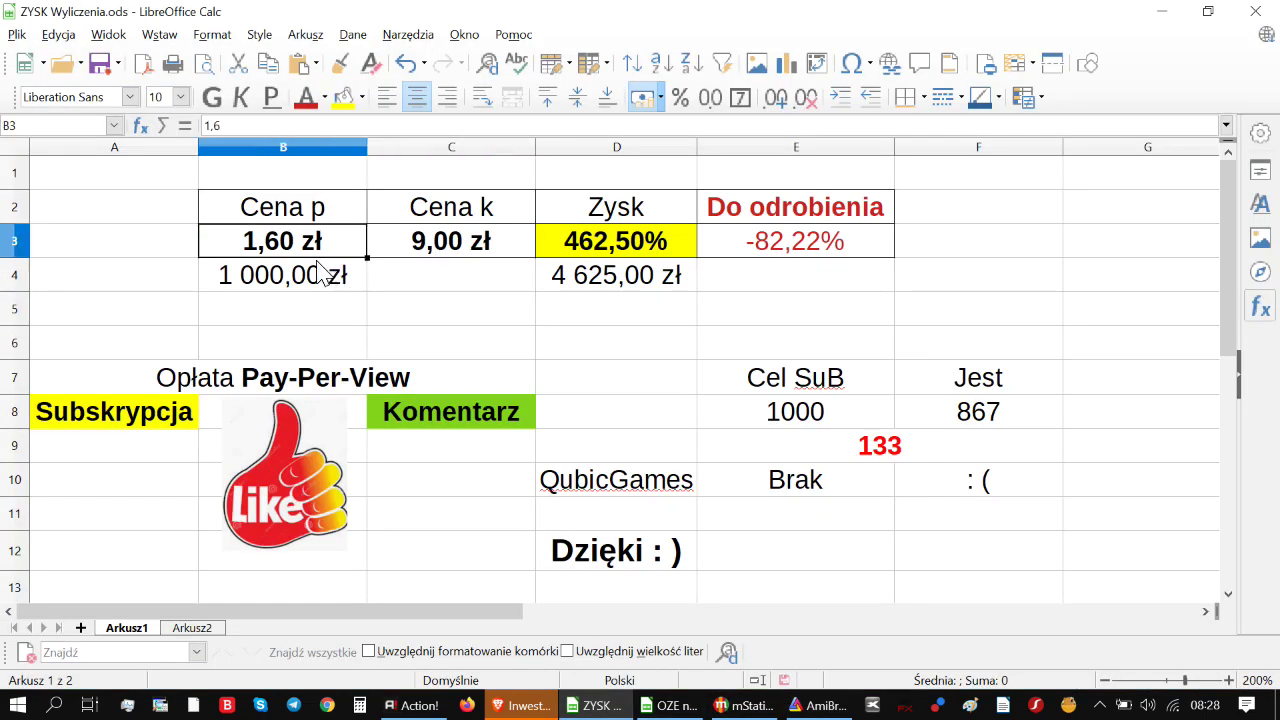
left_click(418, 255)
left_click(815, 705)
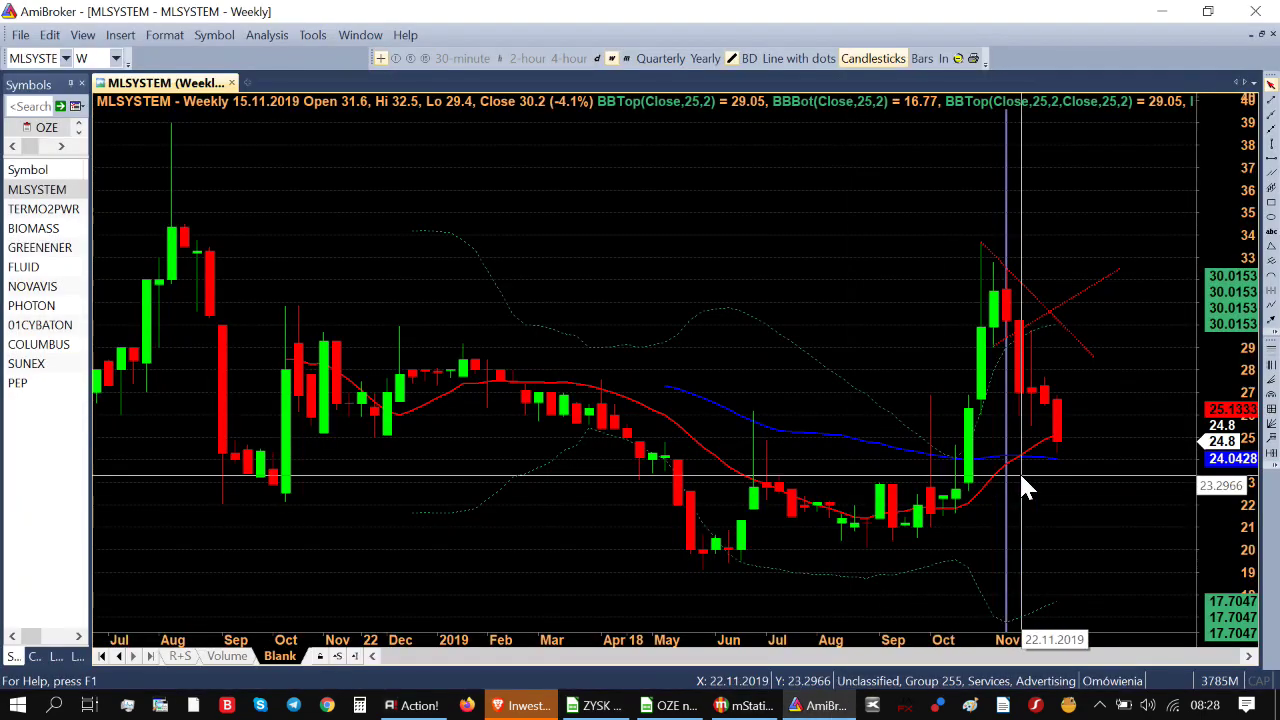
left_click(582, 705)
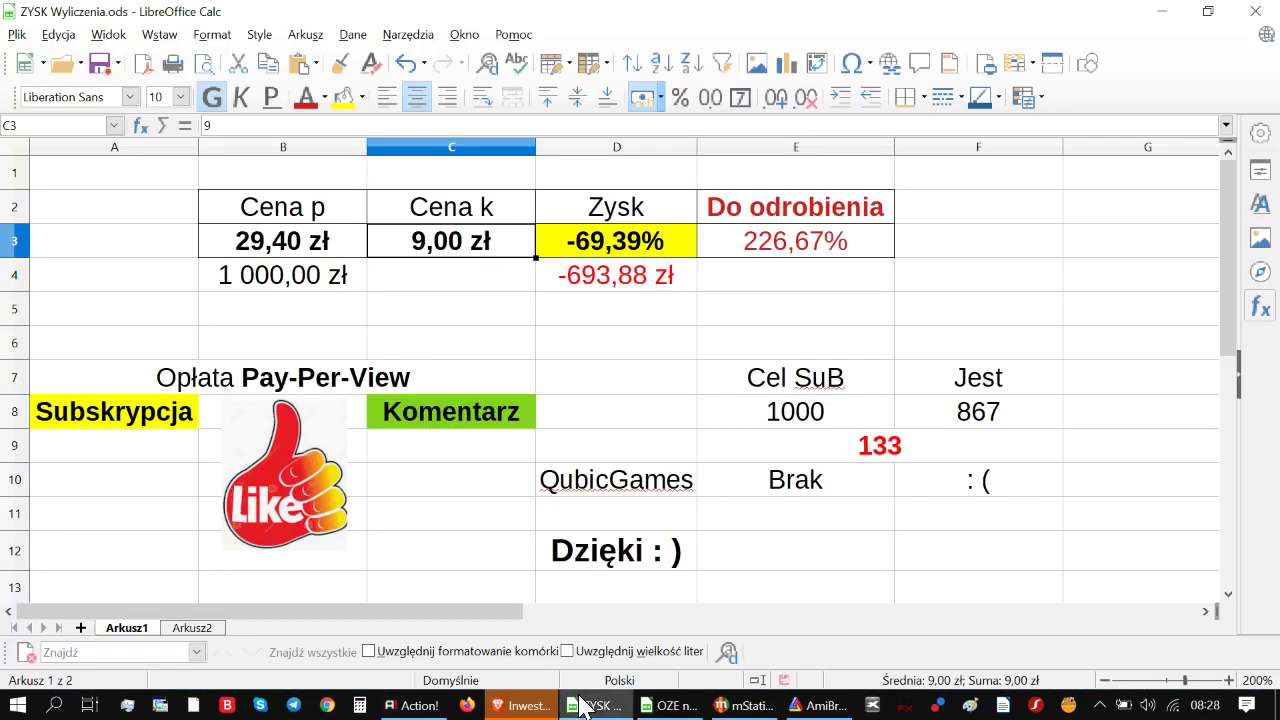
type("24,")
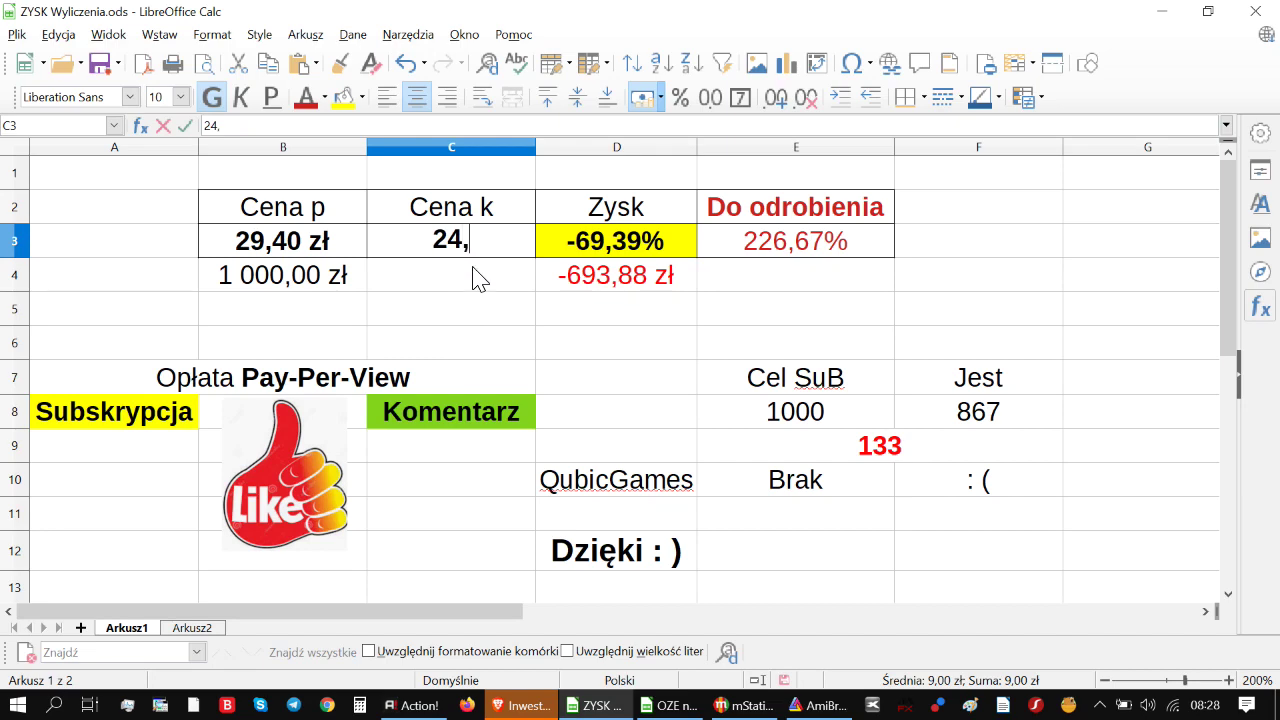
type("8")
left_click(487, 314)
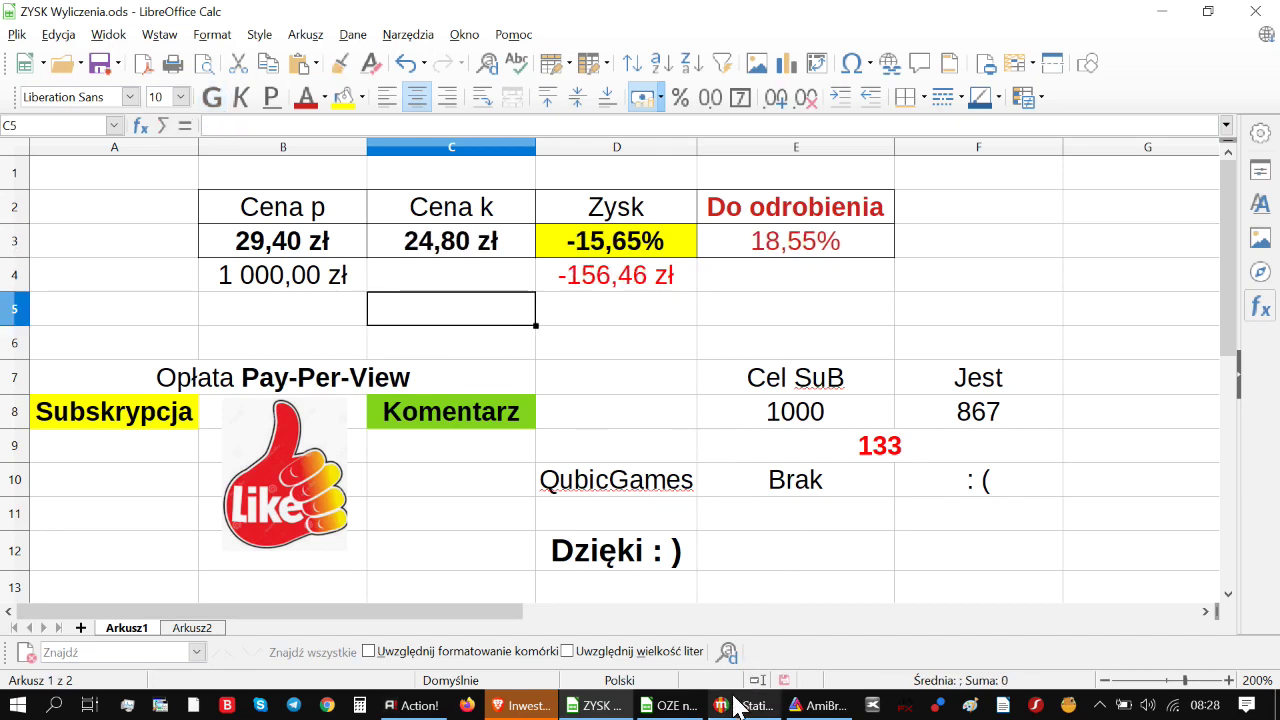
- Return to AmiBroker, examine MLSYSTEM's latest candles against the moving averages, and mark the 31.10.2019 peak candle
left_click(815, 705)
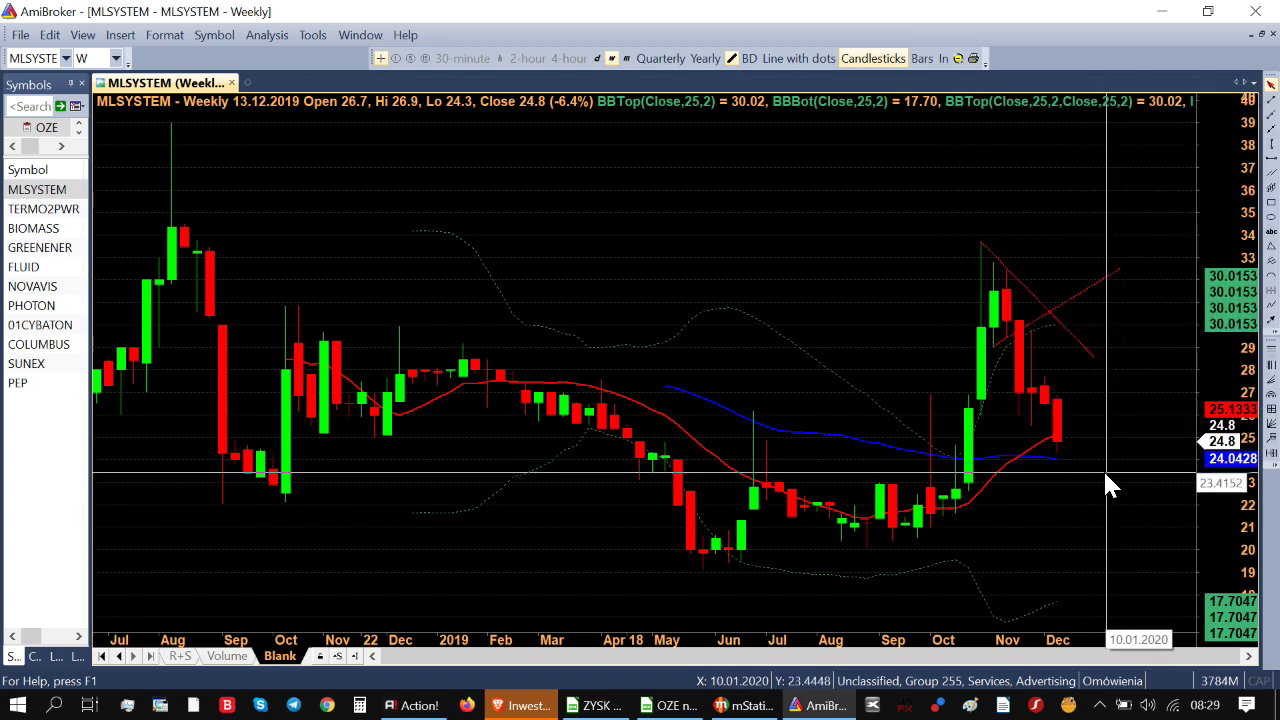
mouse_move(1087, 492)
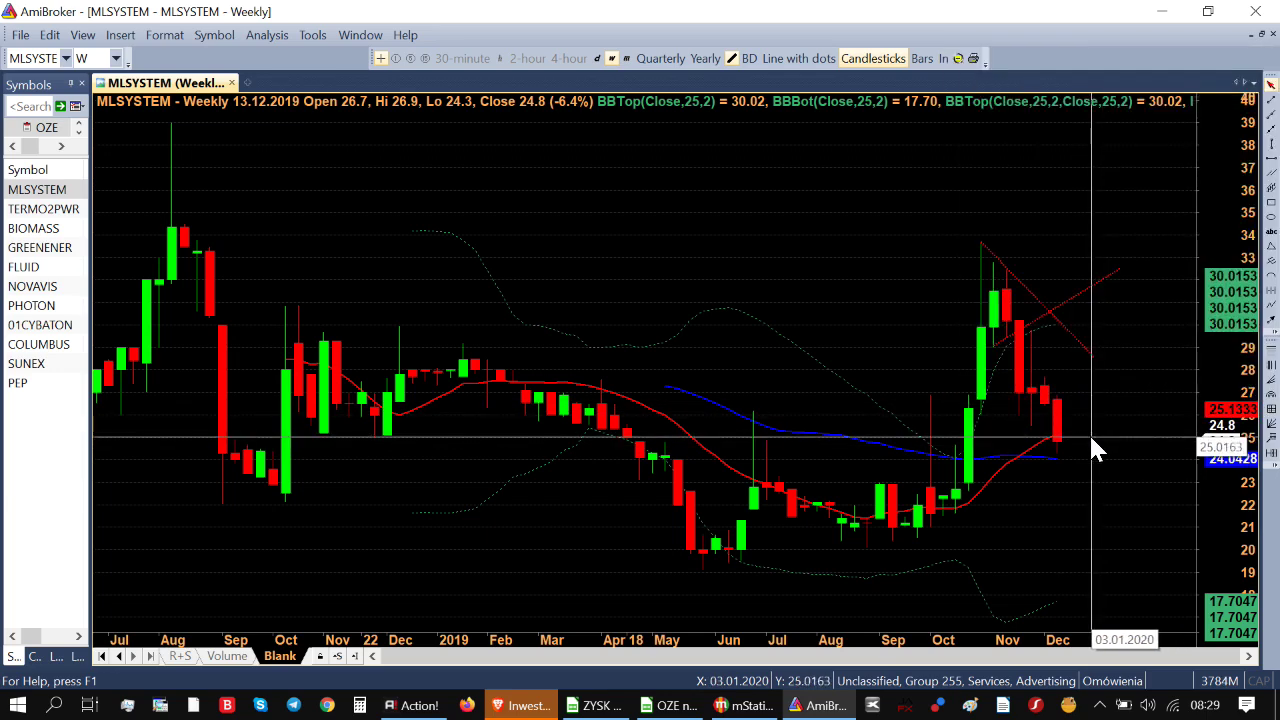
mouse_move(1091, 441)
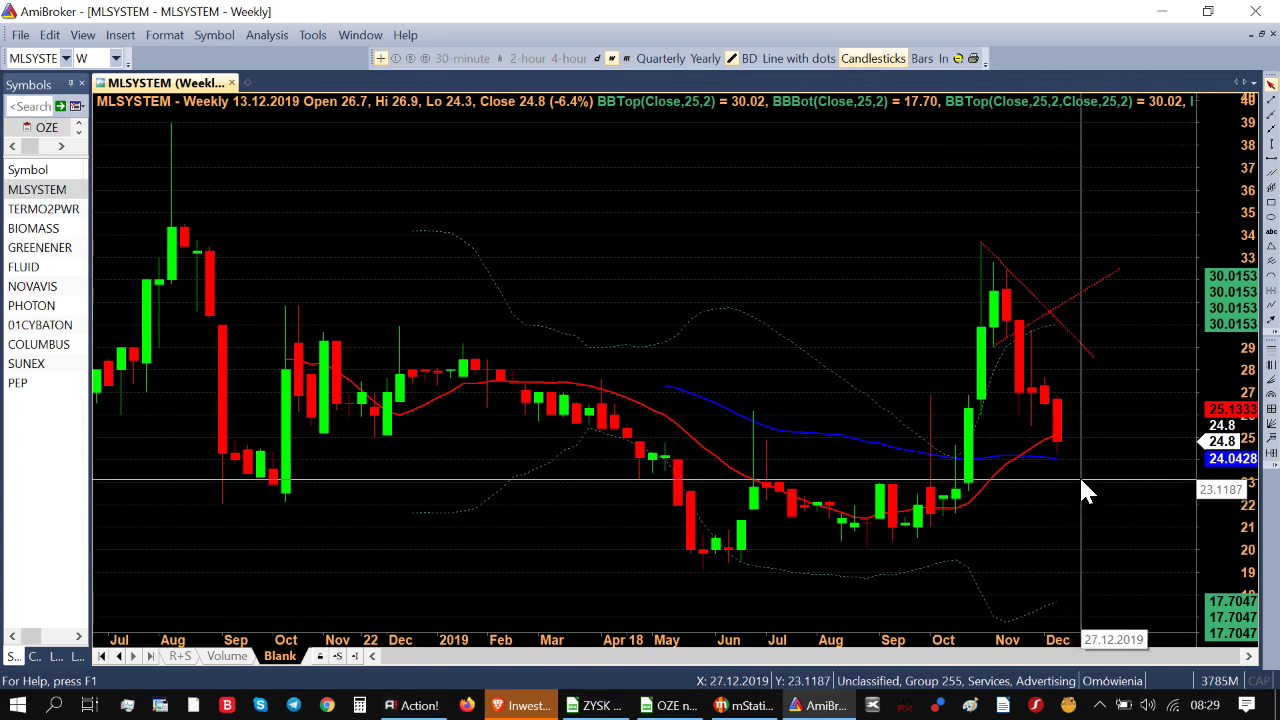
mouse_move(1082, 481)
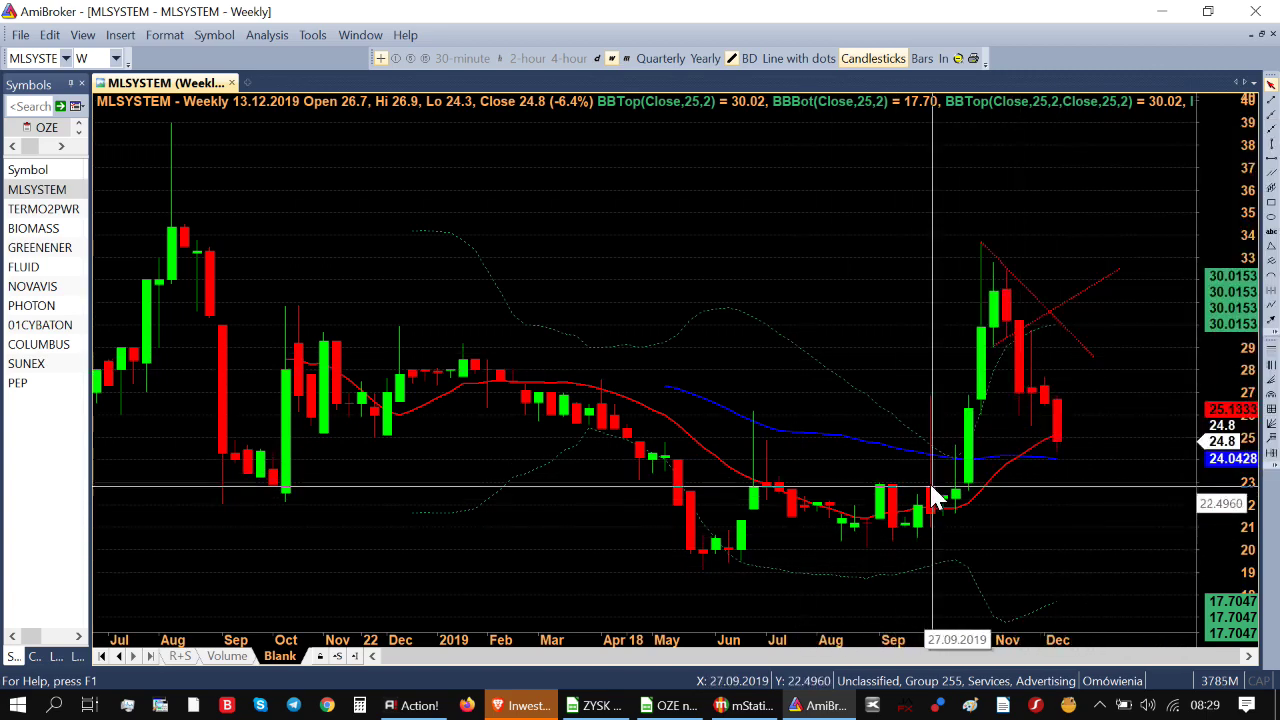
left_click(979, 385)
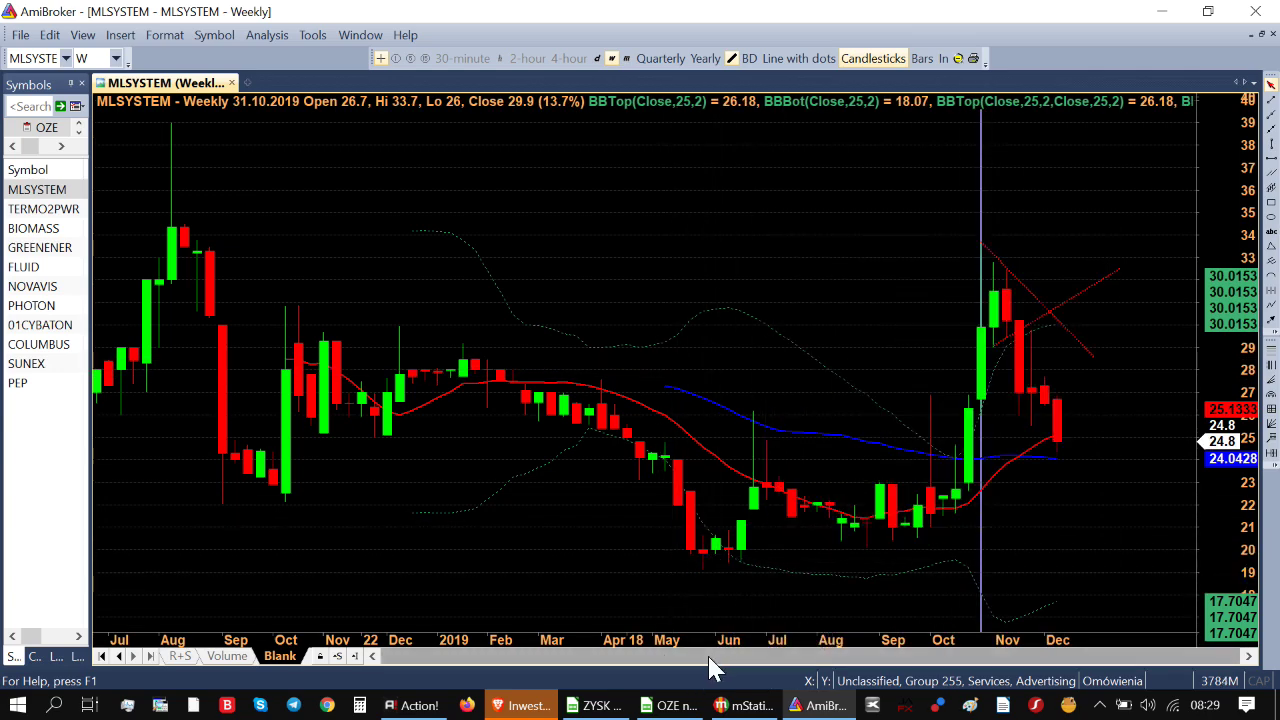
- Set Cena p to 33,70 zł in the profit spreadsheet and check the Do odrobienia result
left_click(596, 705)
left_click(328, 248)
type("33")
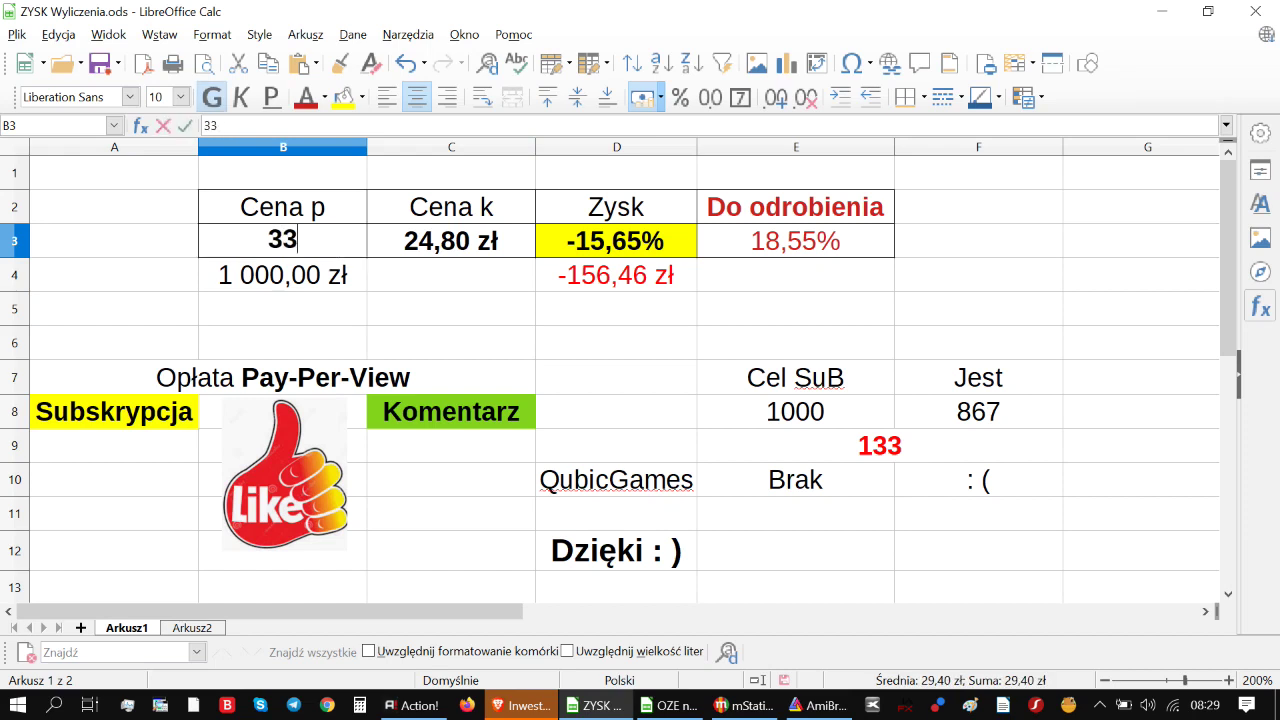
type(",70")
left_click(533, 382)
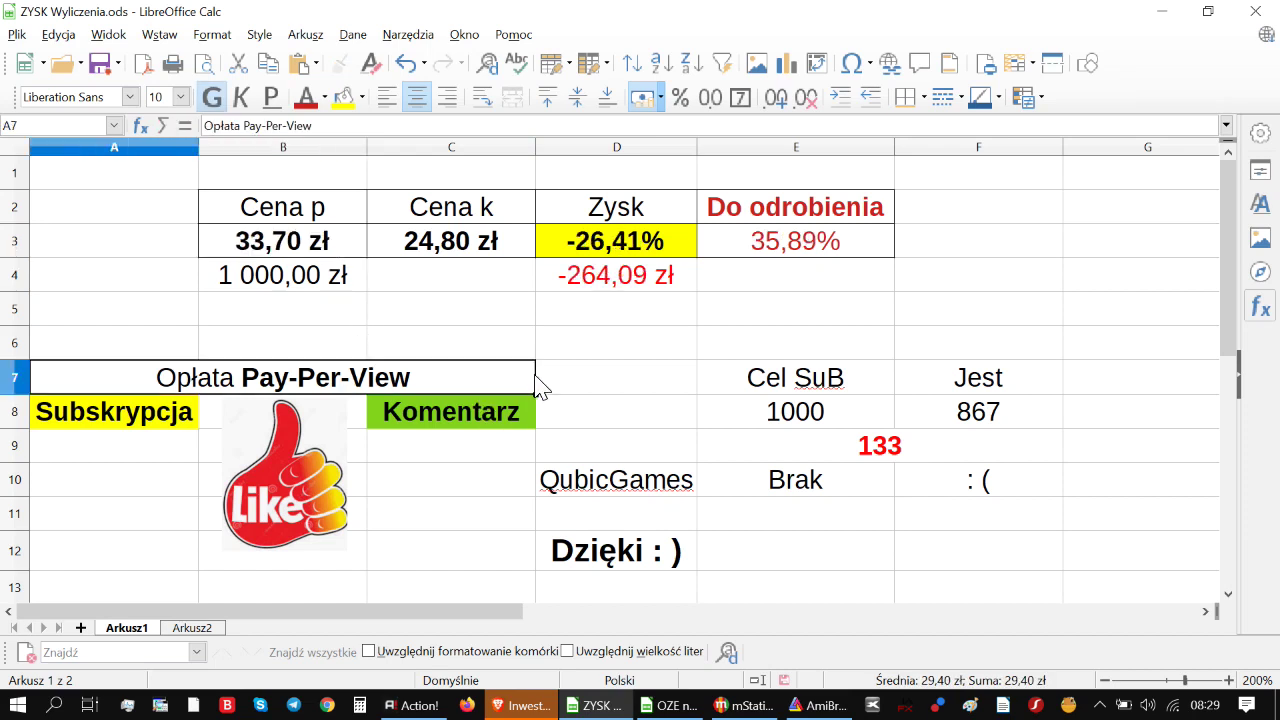
left_click(706, 250)
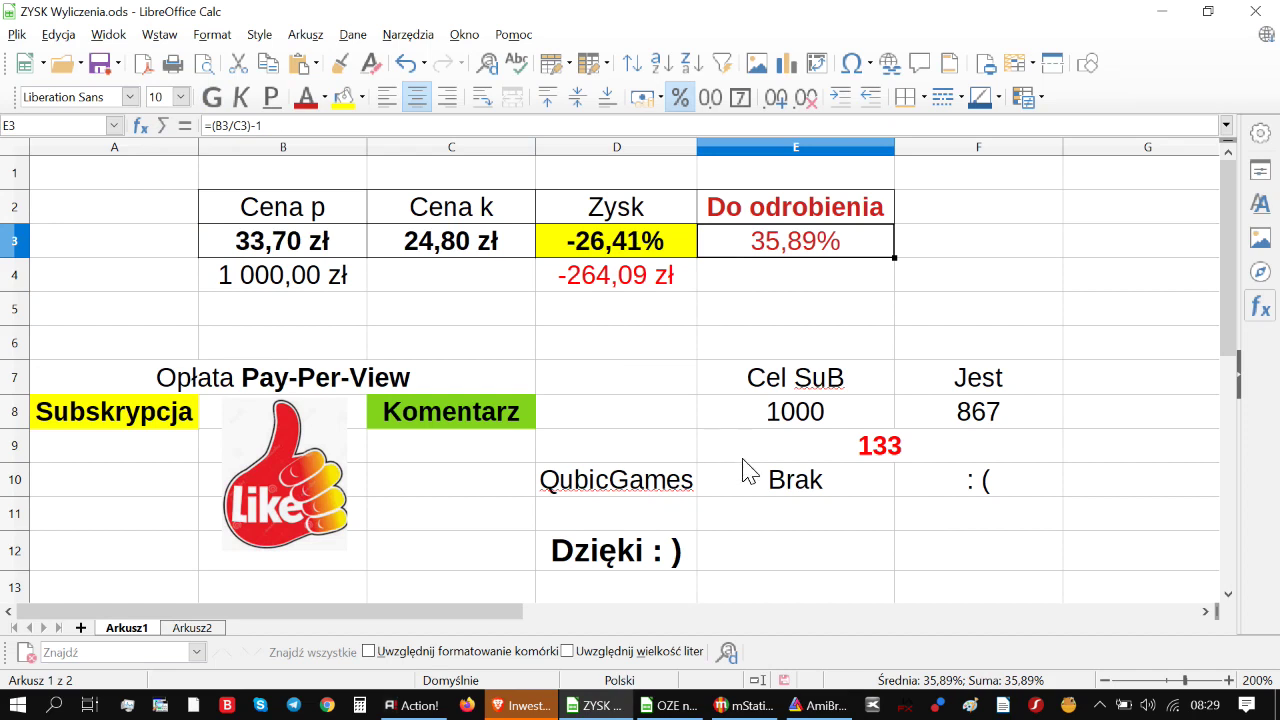
left_click(628, 385)
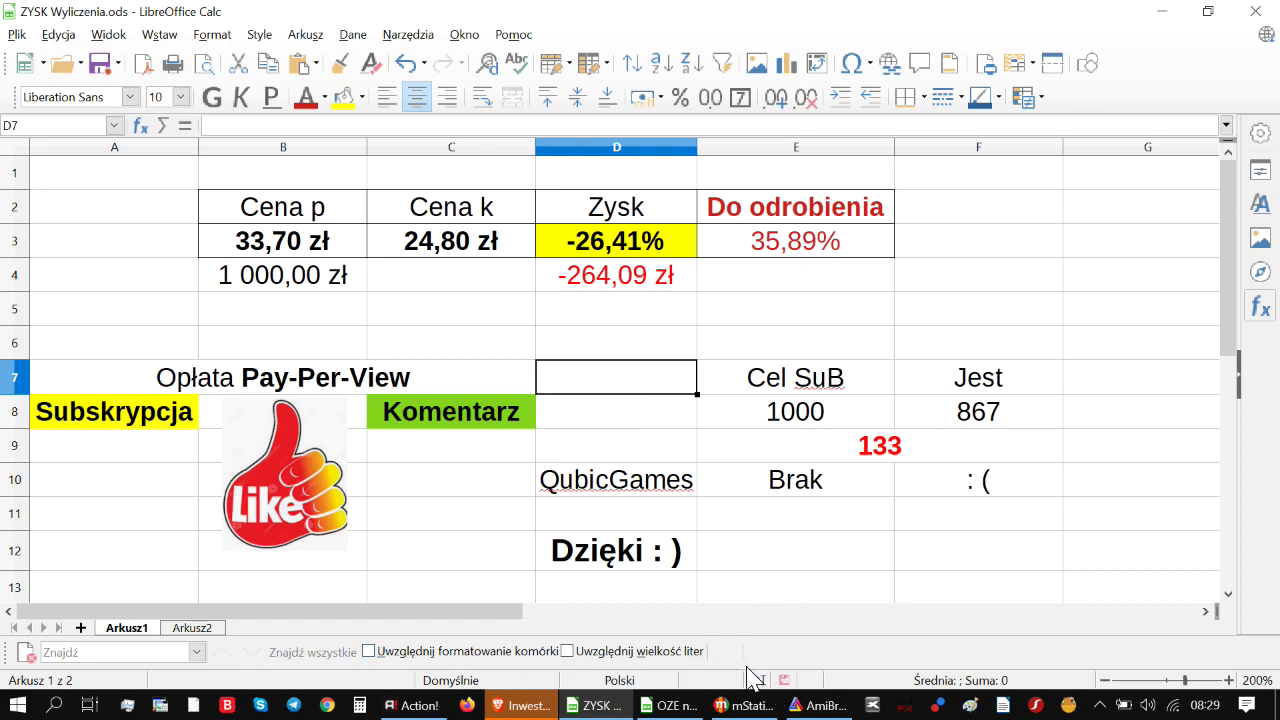
- Switch back to AmiBroker and examine the MLSYSTEM candles from late September 2019 onward
mouse_move(795, 706)
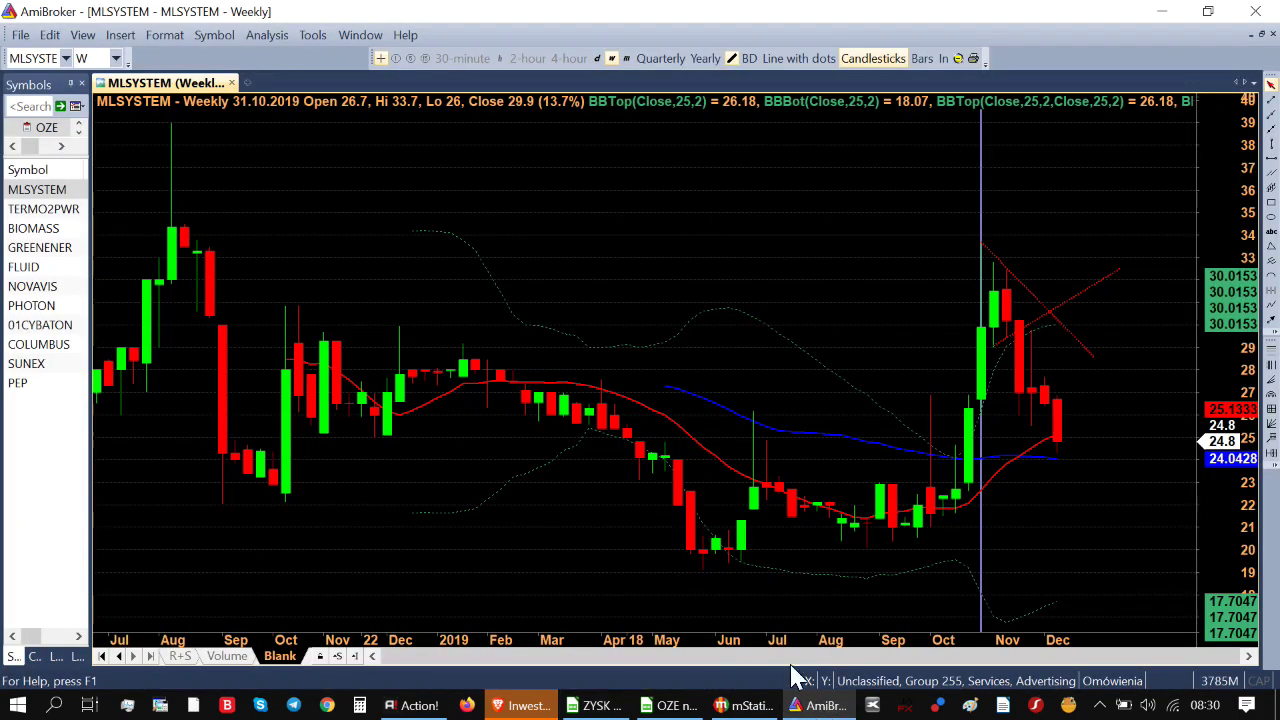
left_click(818, 706)
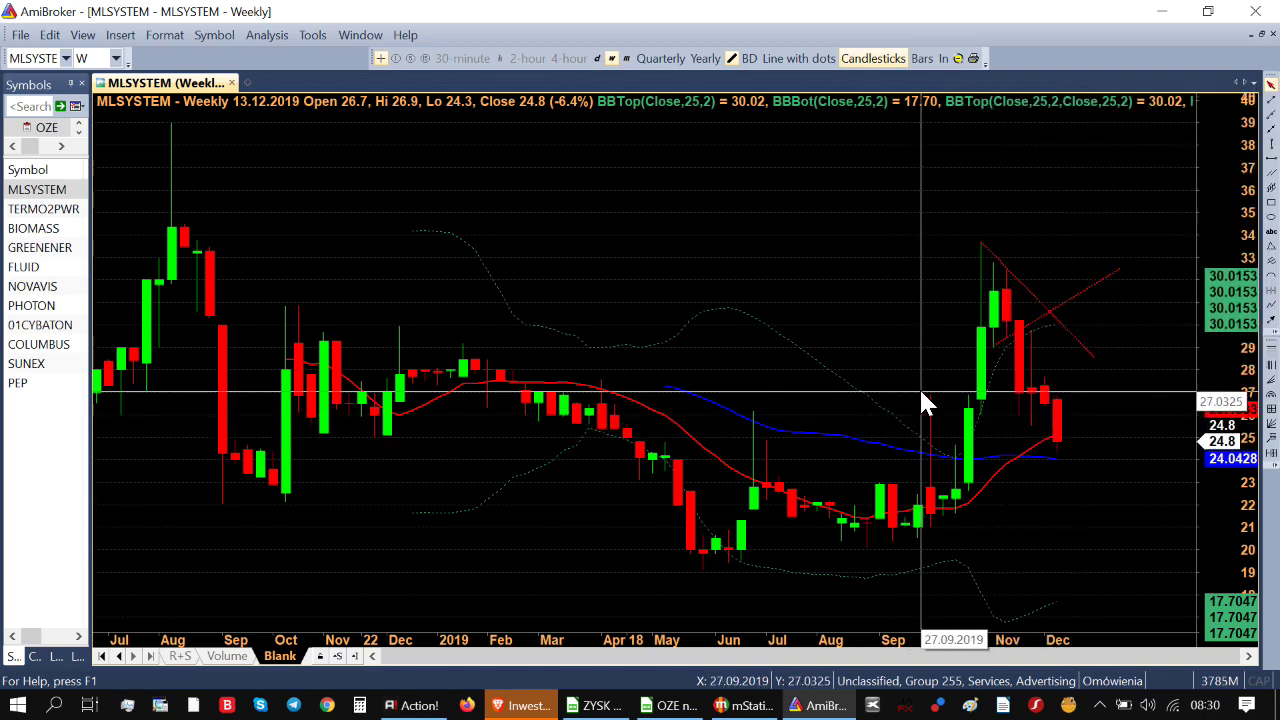
mouse_move(918, 403)
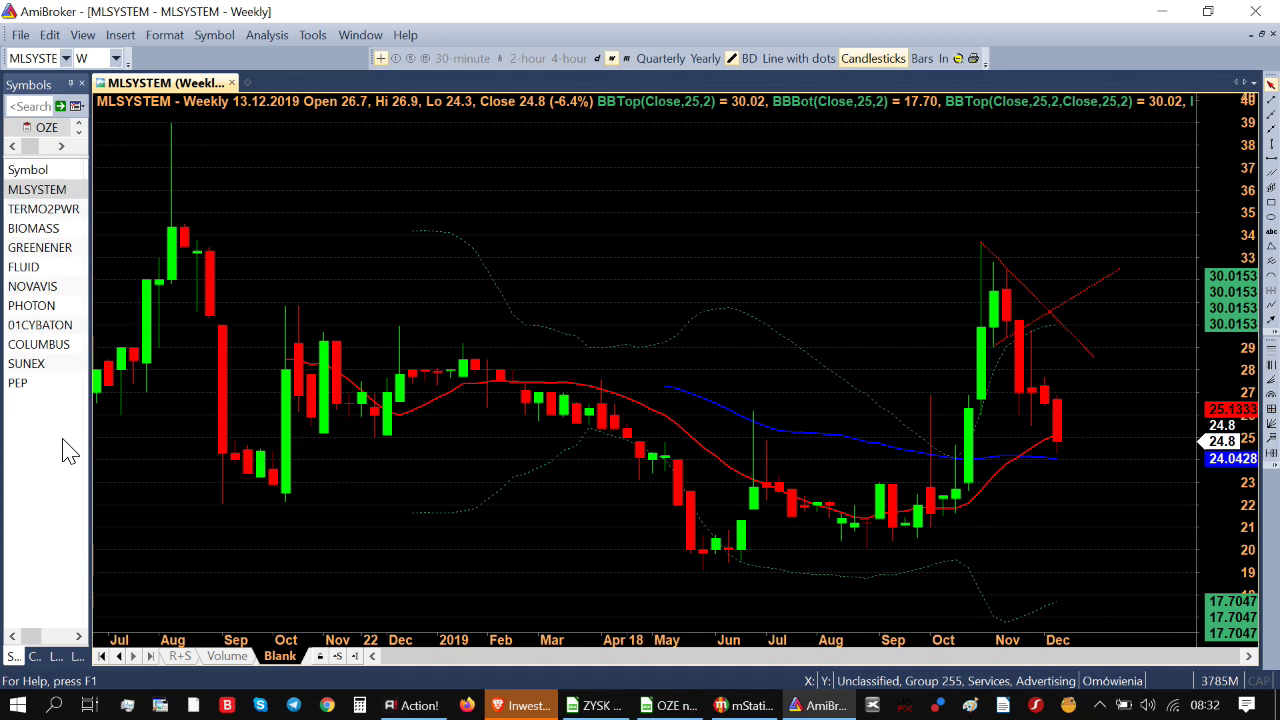
- Switch to the OZE na GPW.ods spreadsheet and review the one-week gains from BIOMASS down to Polenergia PEP
key("alt+Tab")
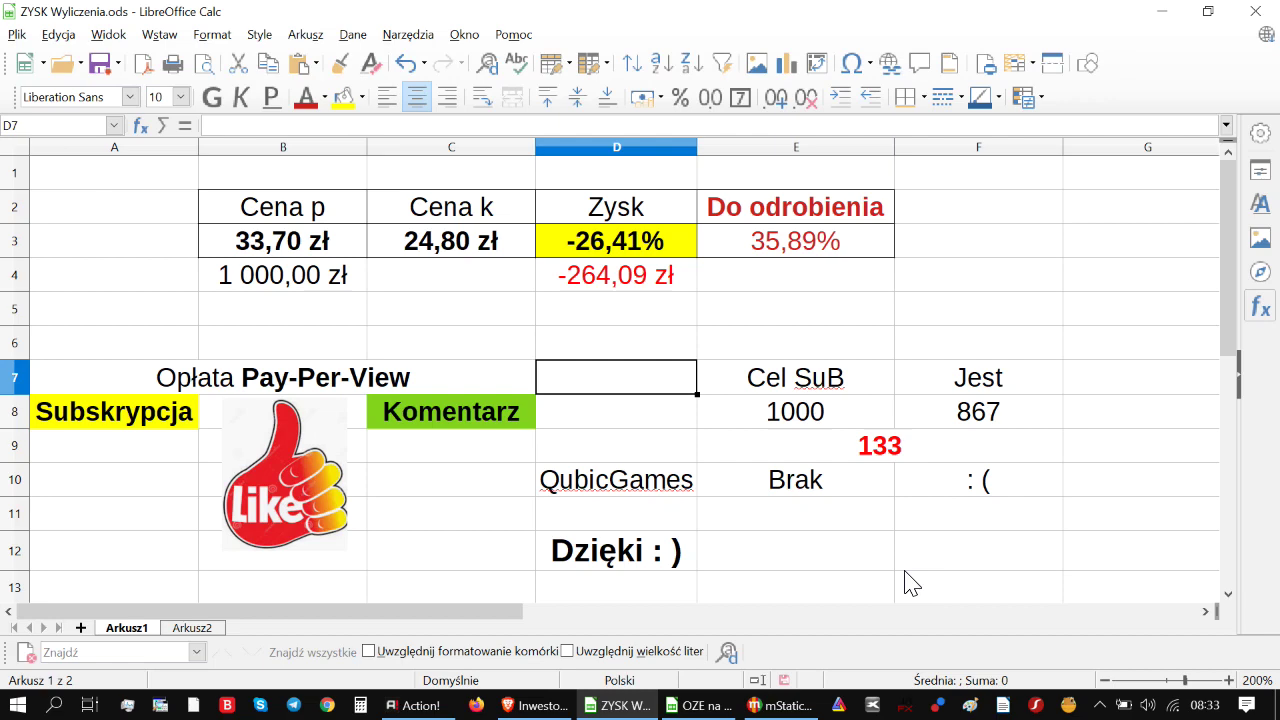
left_click(700, 705)
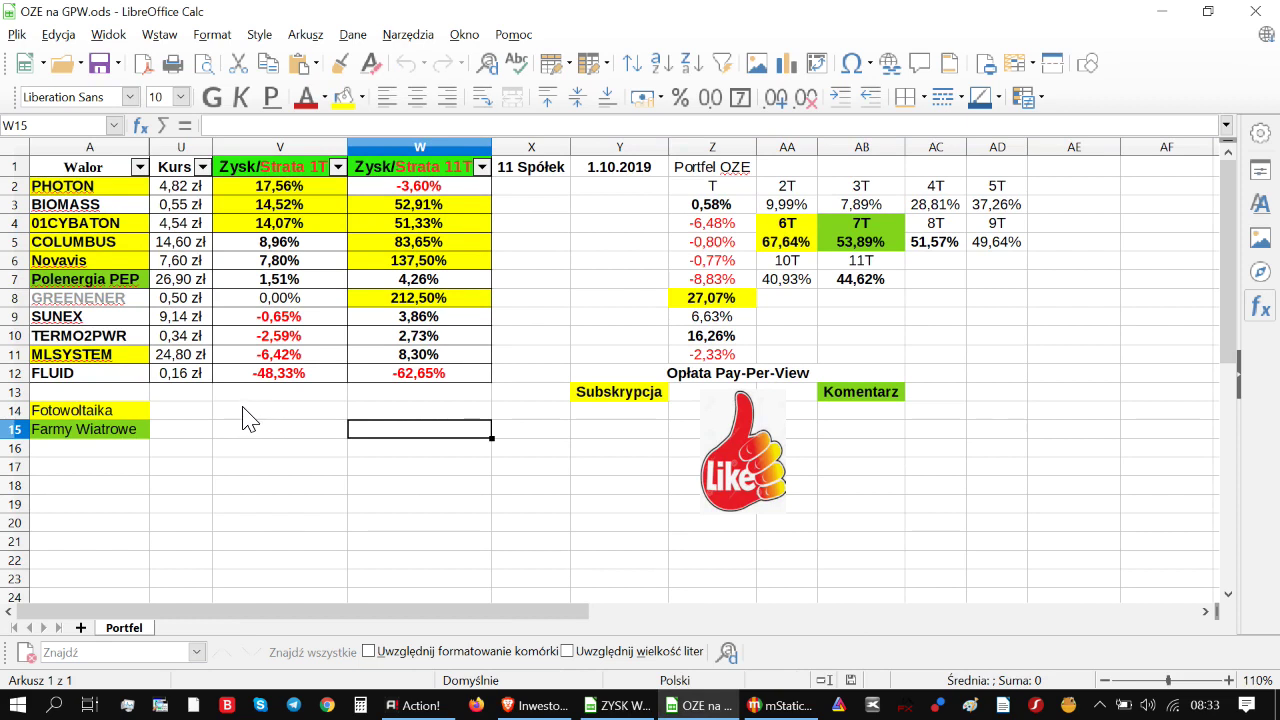
left_click(285, 208)
left_click(292, 225)
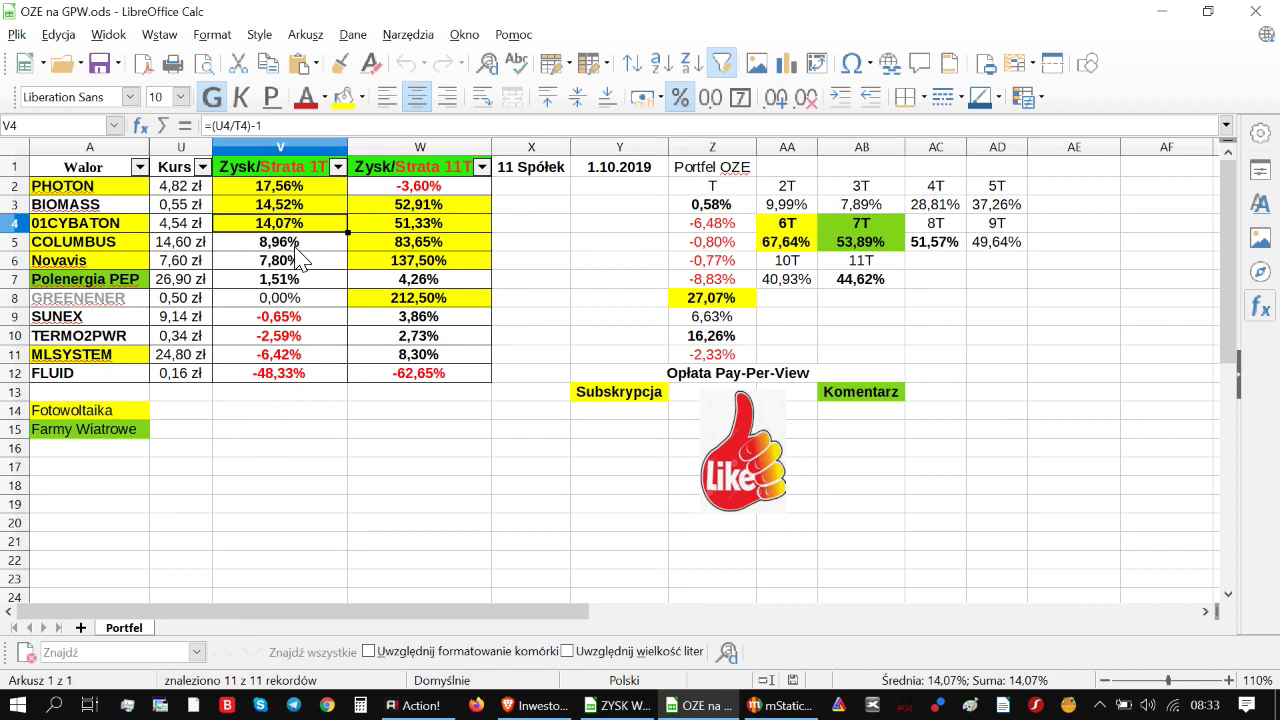
key("Down")
key("Down")
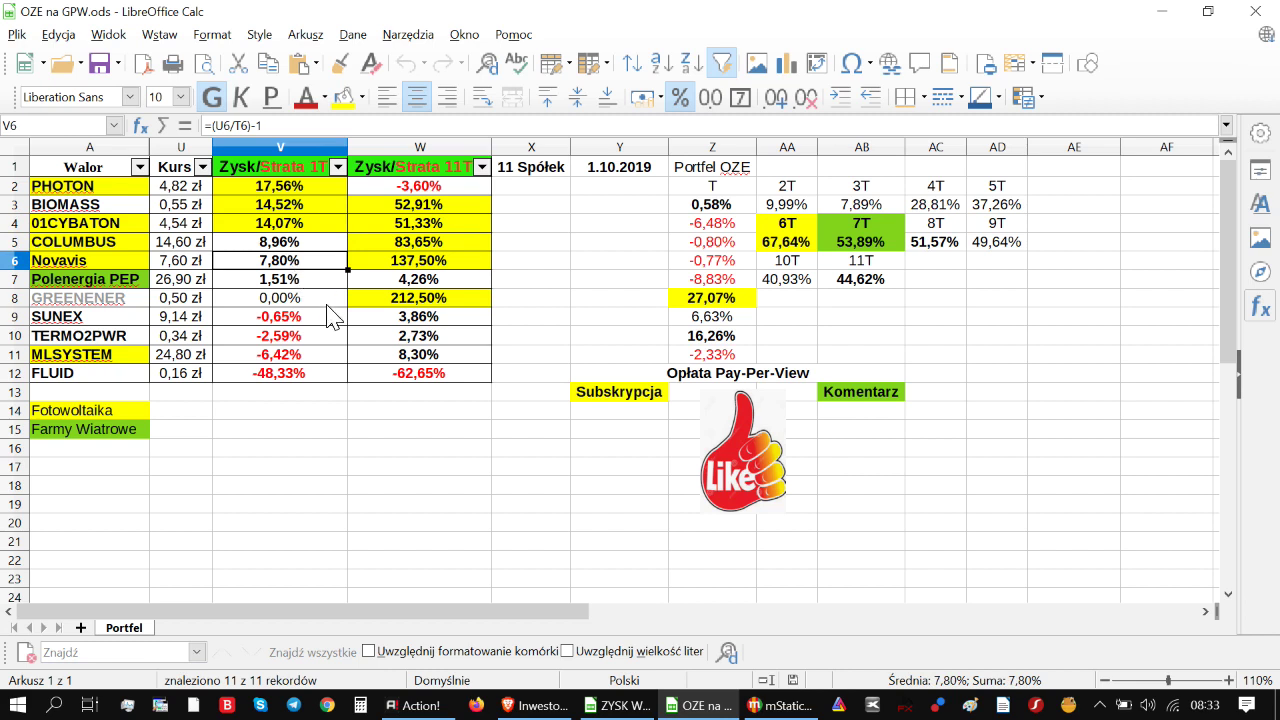
key("Down")
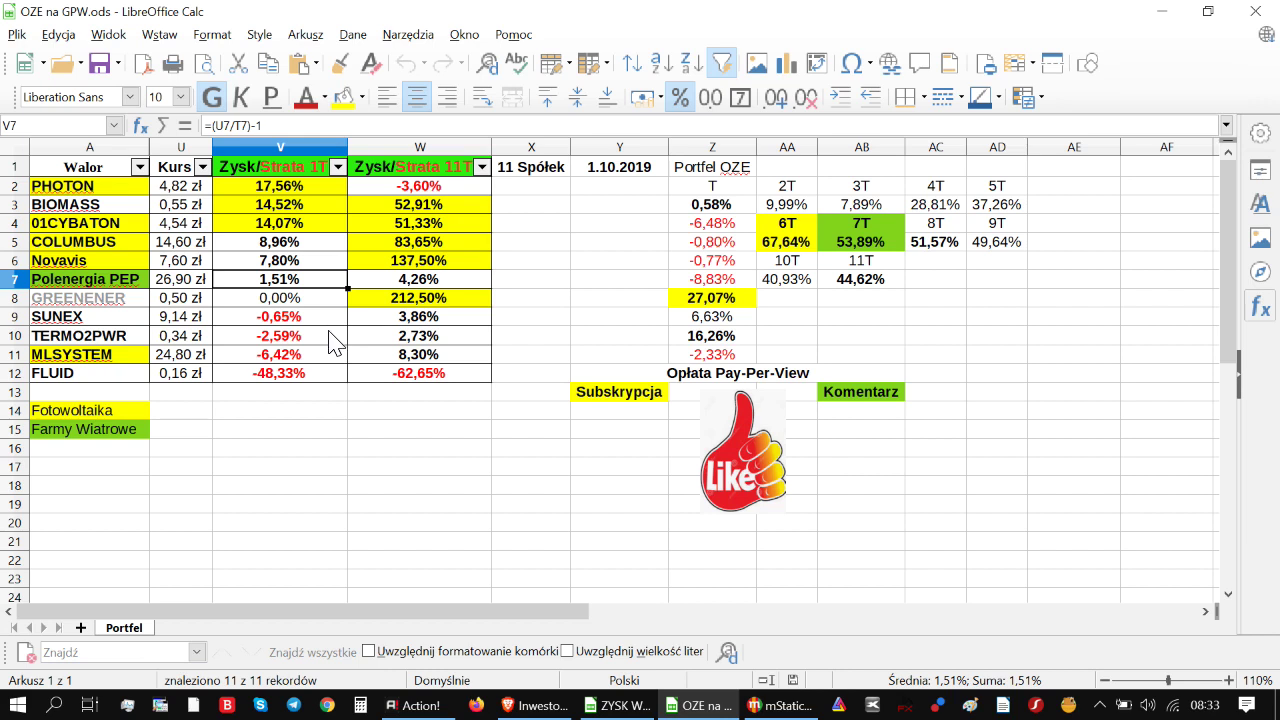
- Review the one-week results of FLUID, MLSYSTEM and TERMO2PWR, and the whole OZE portfolio's weekly result
left_click(304, 378)
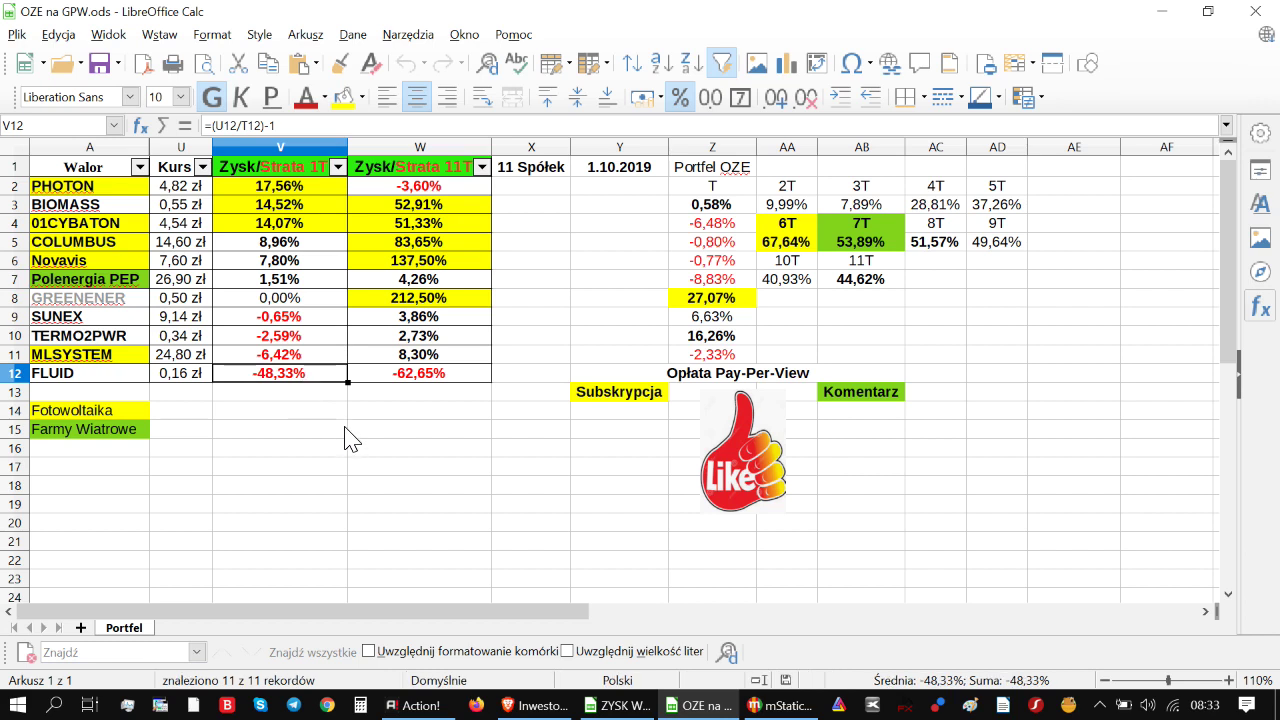
left_click(324, 360)
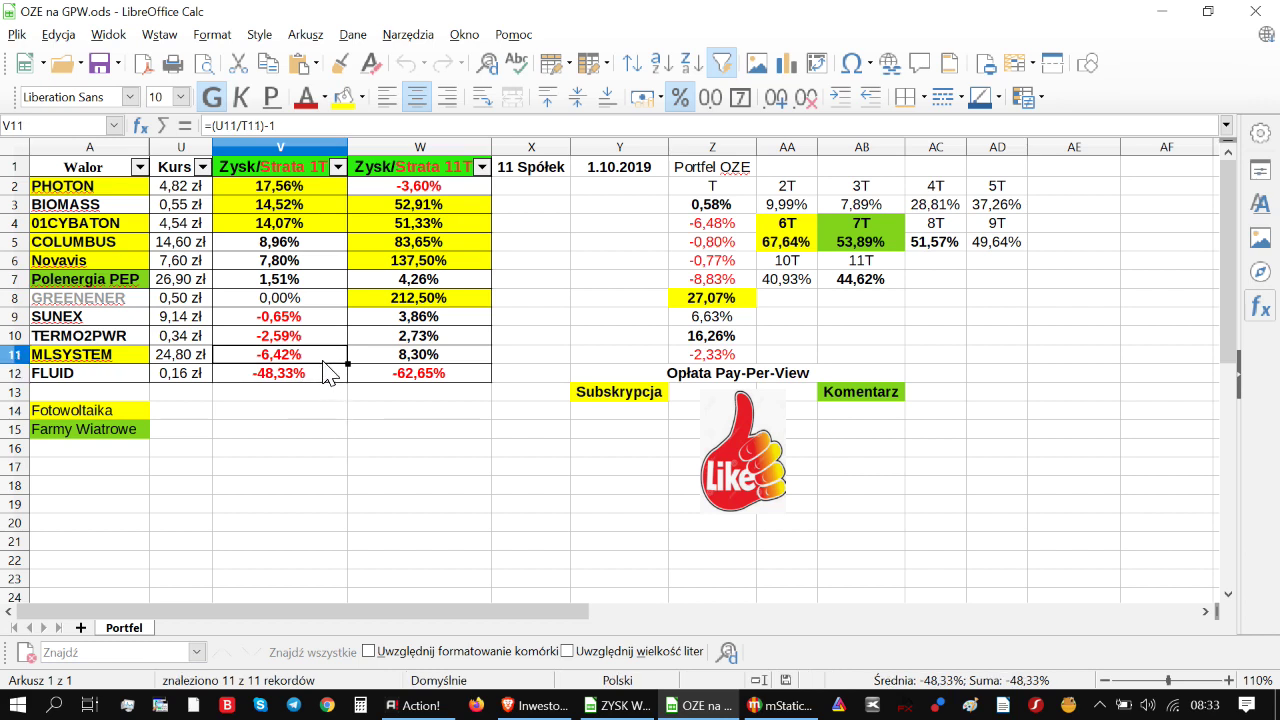
left_click(294, 341)
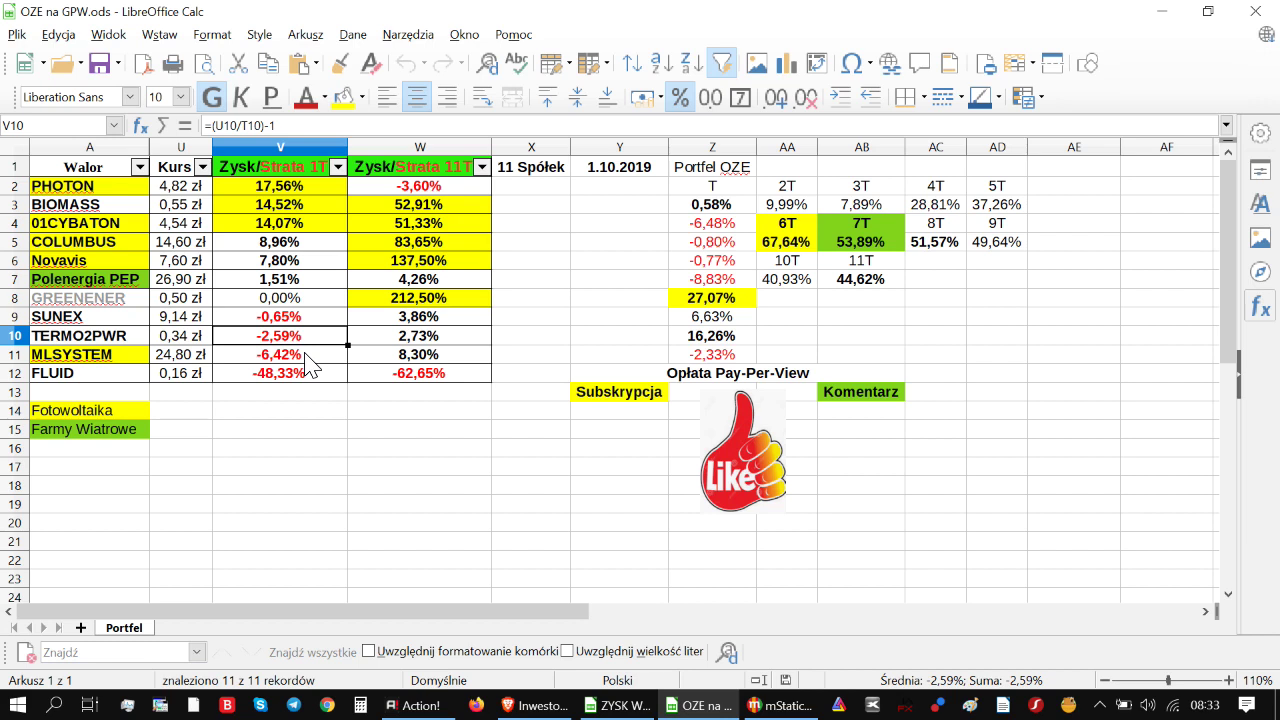
left_click(722, 228)
left_click(720, 208)
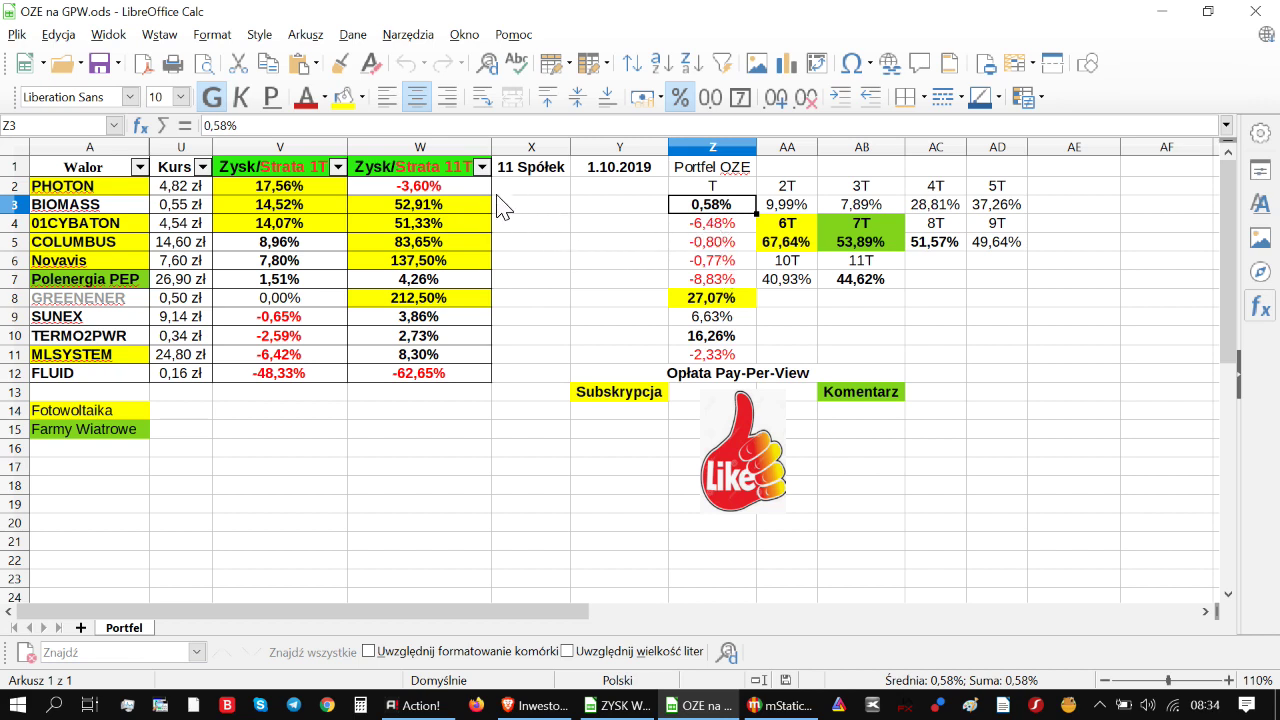
- Sort the stock table by Zysk/Strata 11T in descending order and select the Novavis result in that column
left_click(482, 167)
left_click(464, 208)
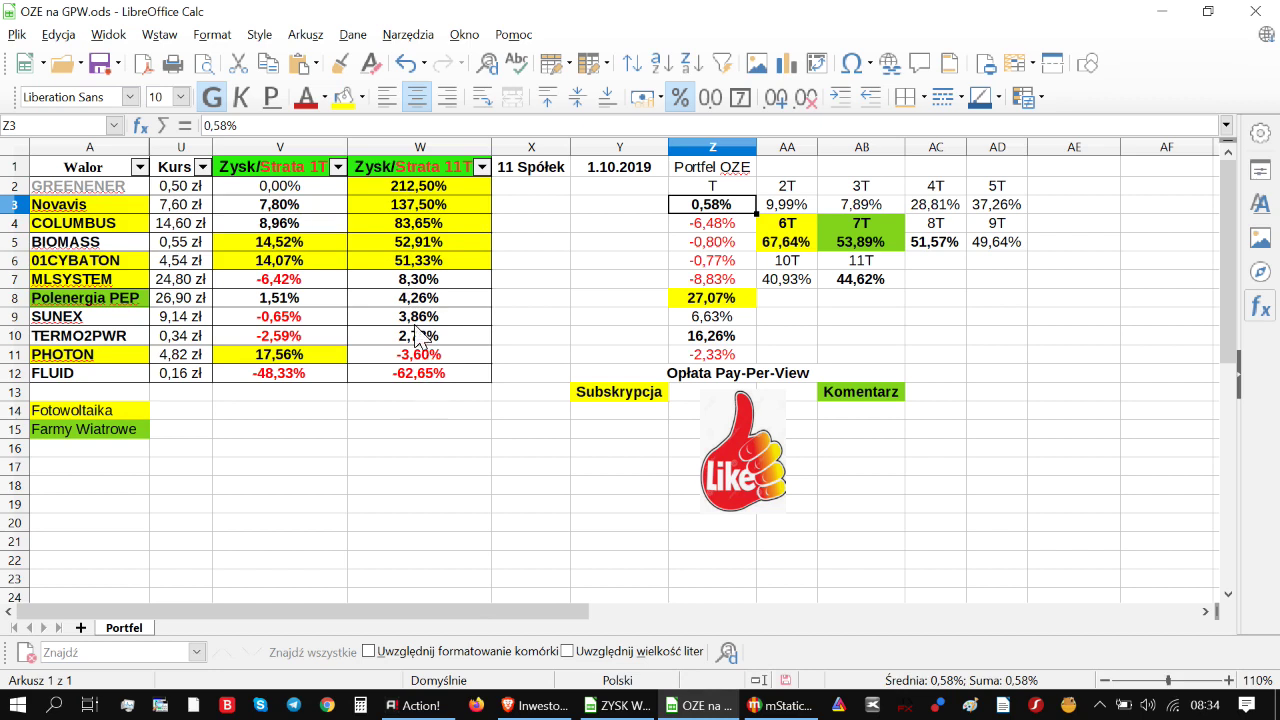
left_click(428, 210)
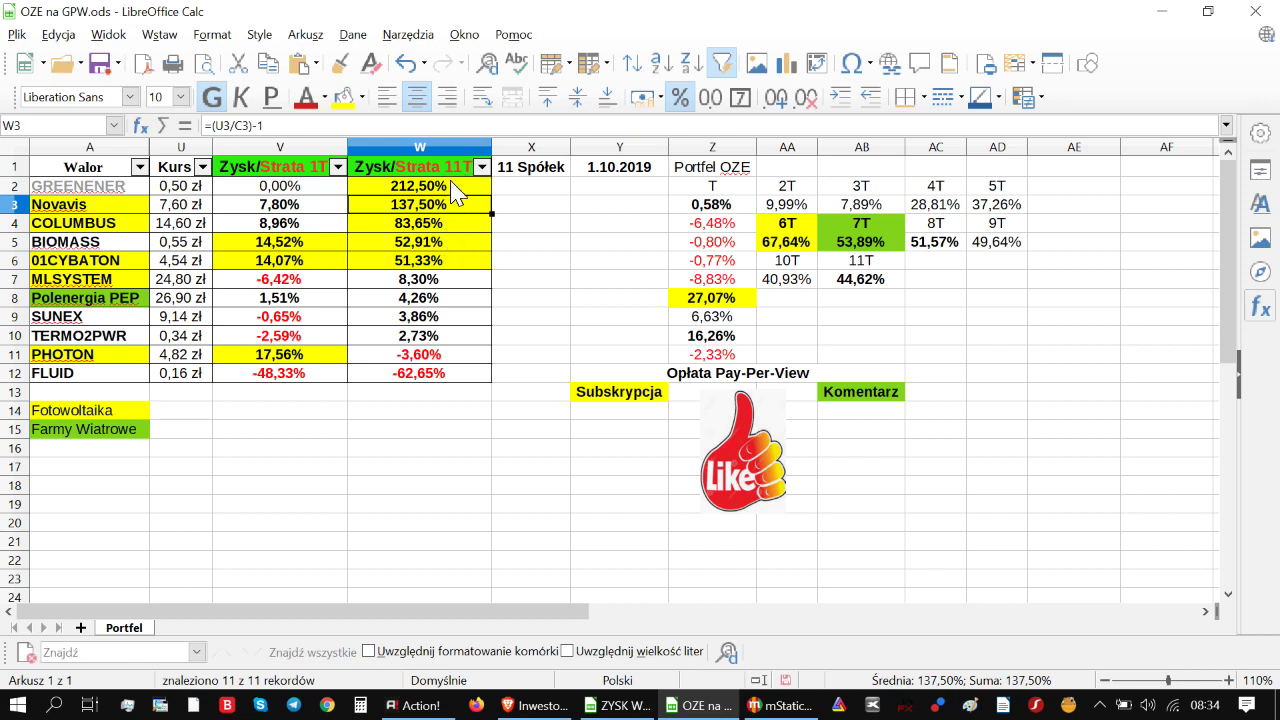
- Review the eleven-week results from COLUMBUS down to FLUID one by one, and the whole OZE portfolio's 11T result
left_click(444, 228)
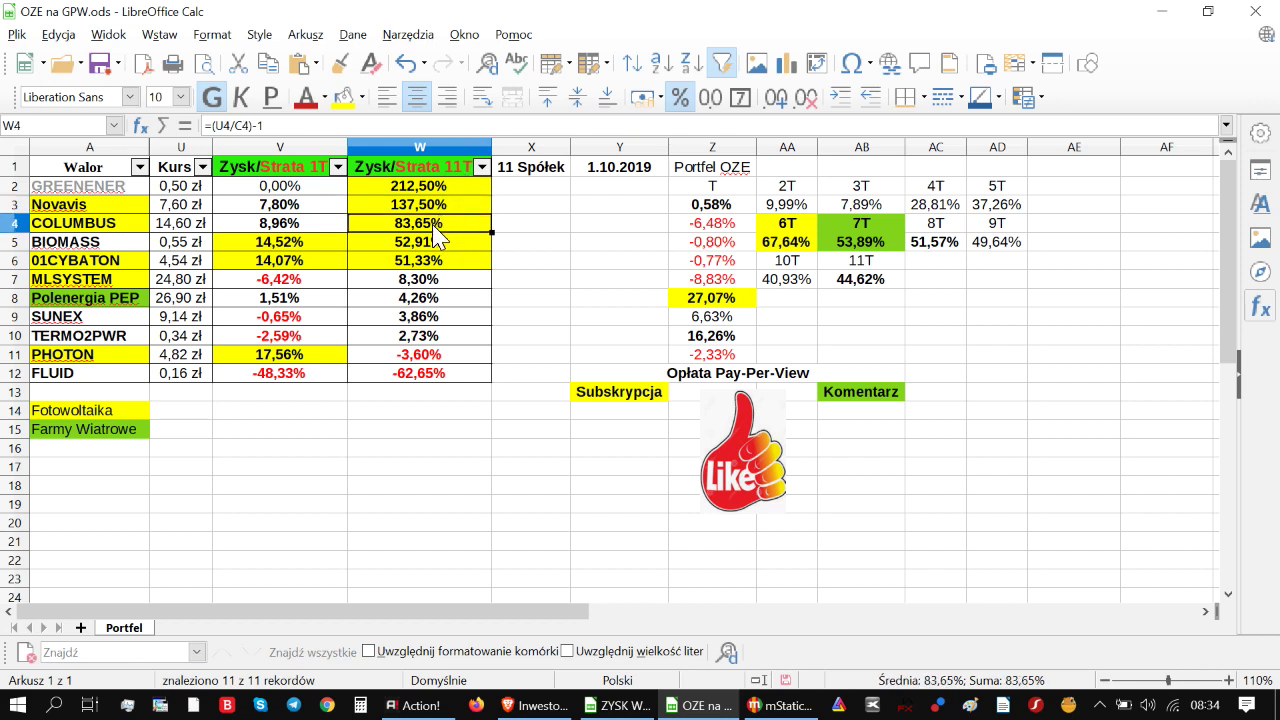
left_click(446, 246)
left_click(450, 258)
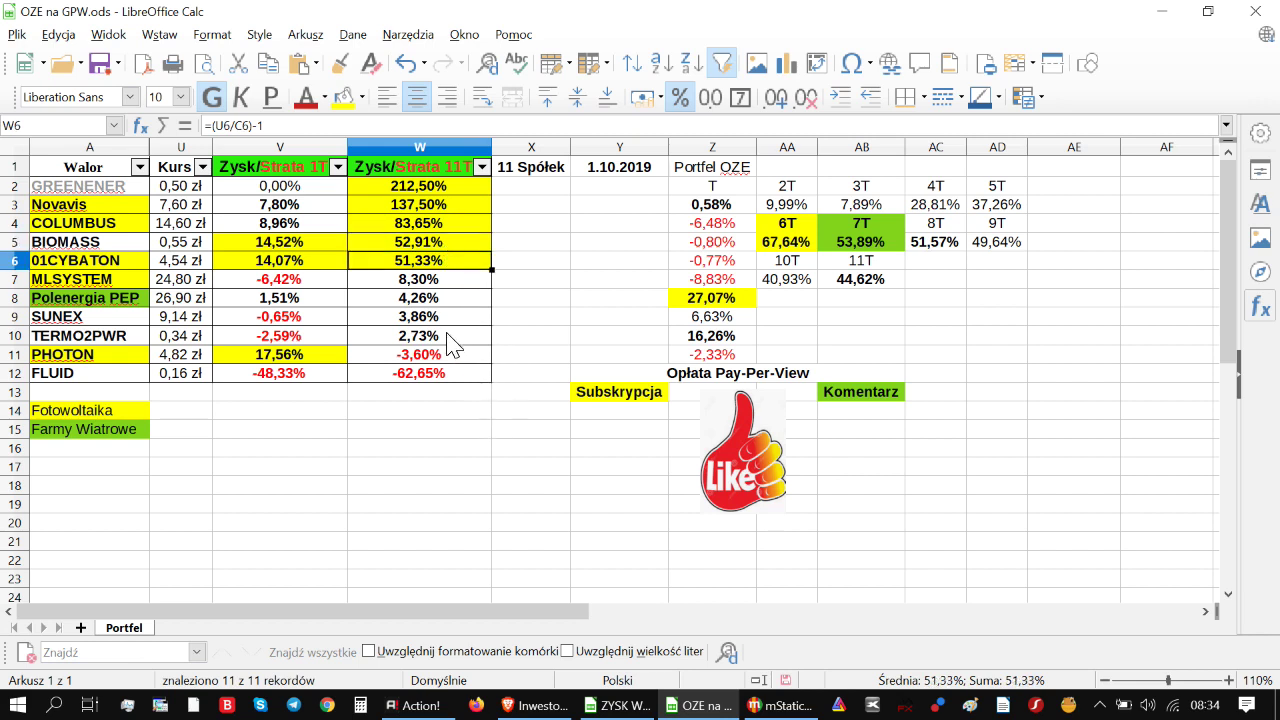
left_click(446, 283)
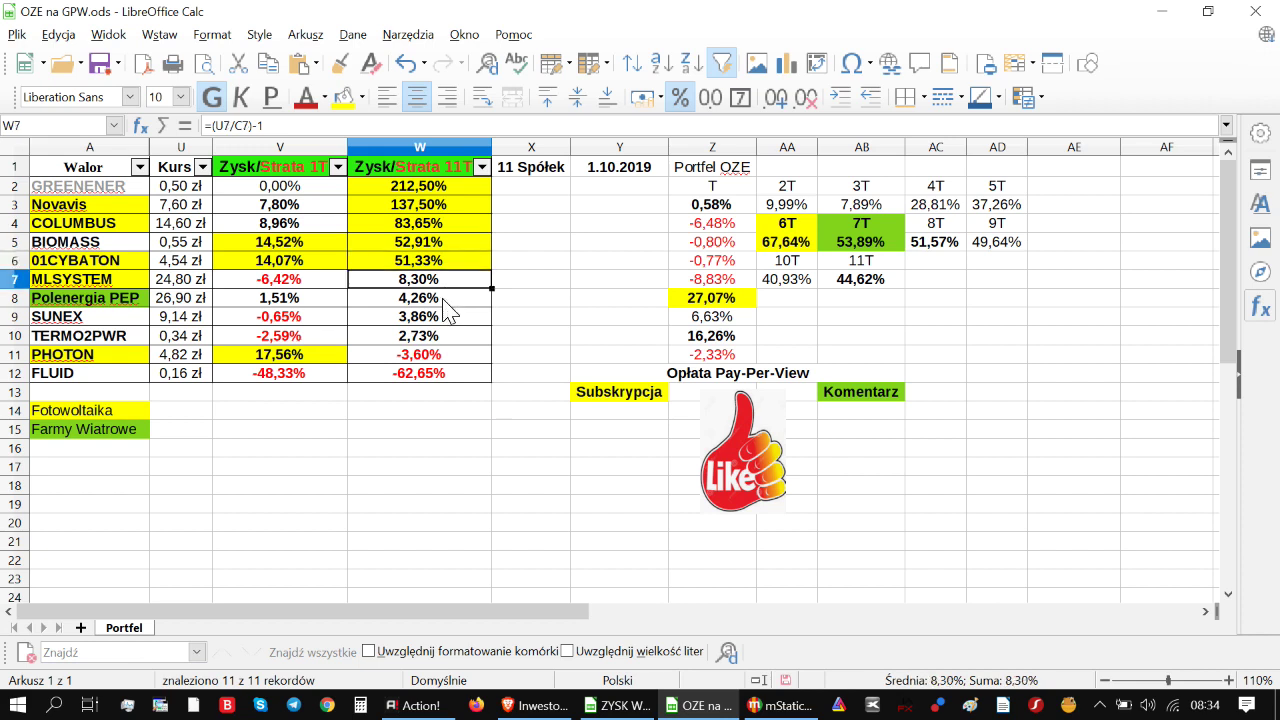
left_click(448, 300)
left_click(448, 318)
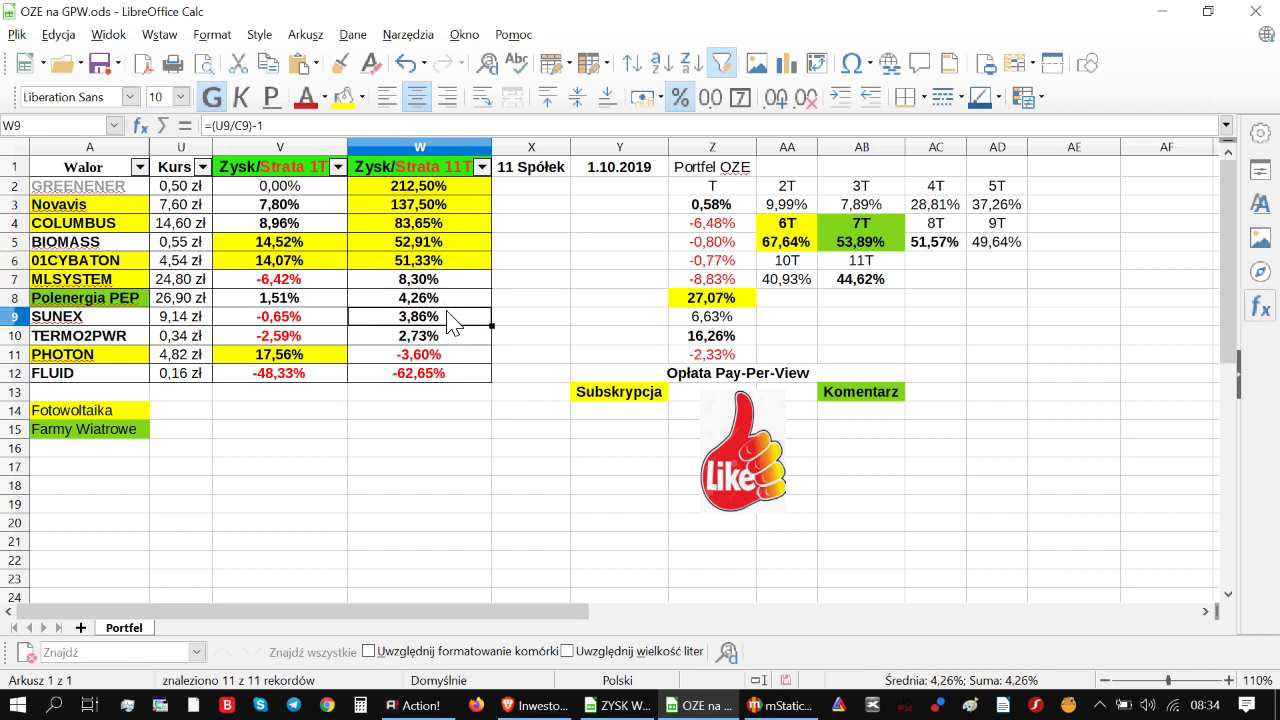
left_click(450, 340)
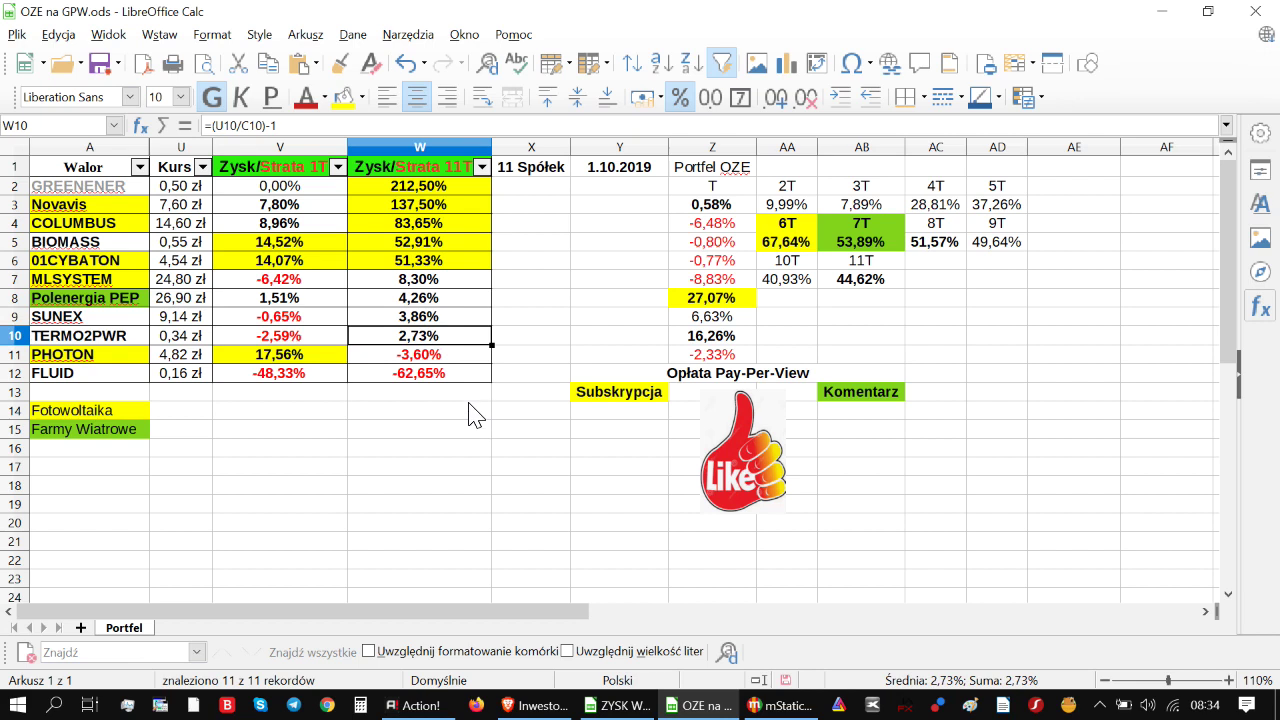
left_click(452, 377)
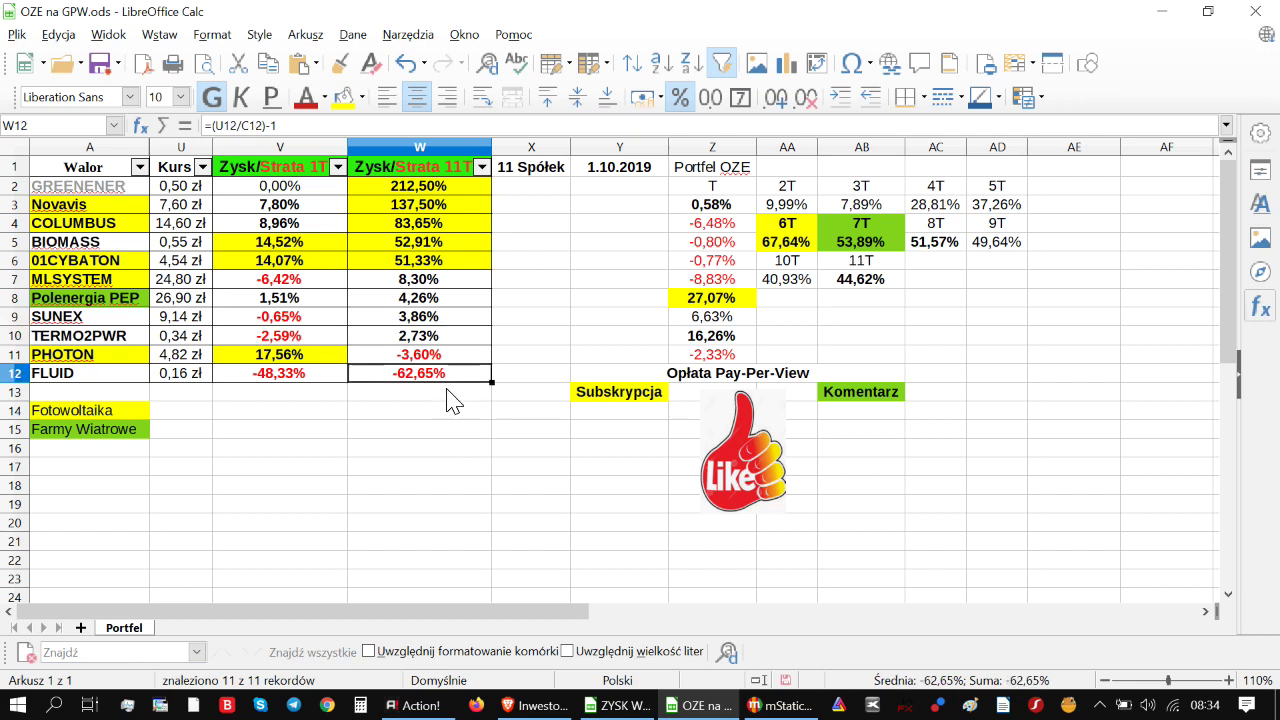
left_click(836, 281)
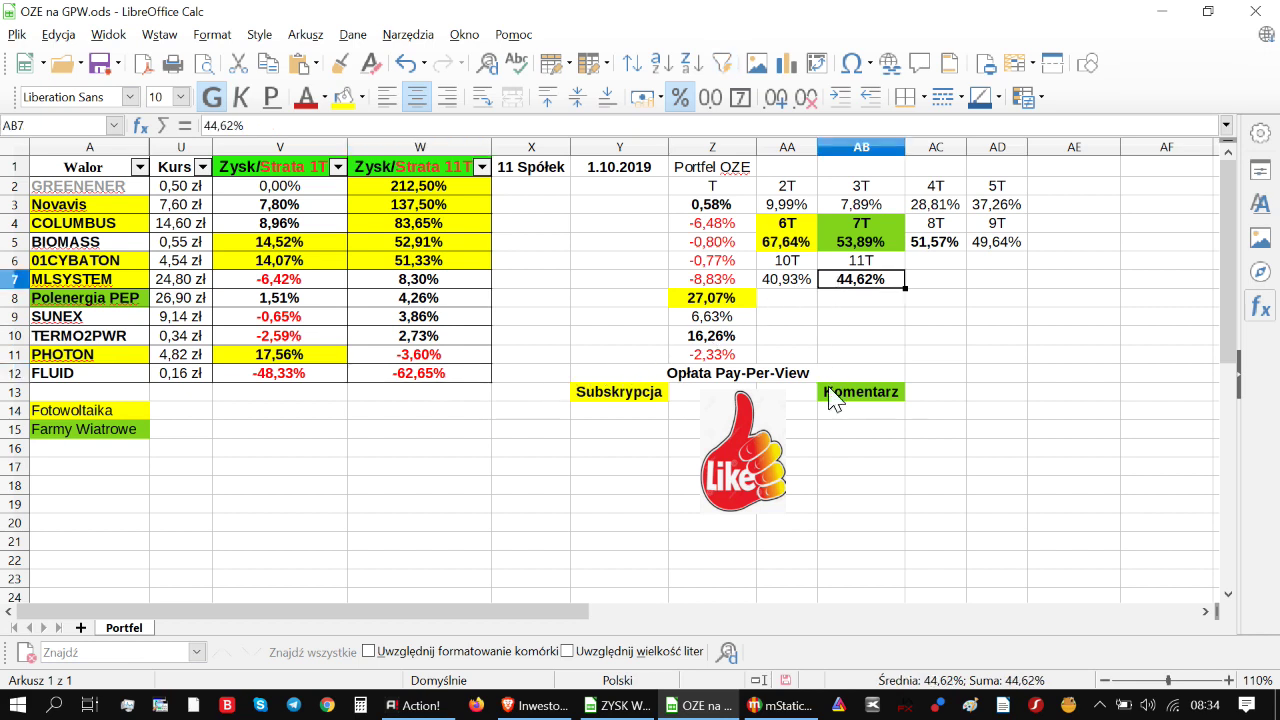